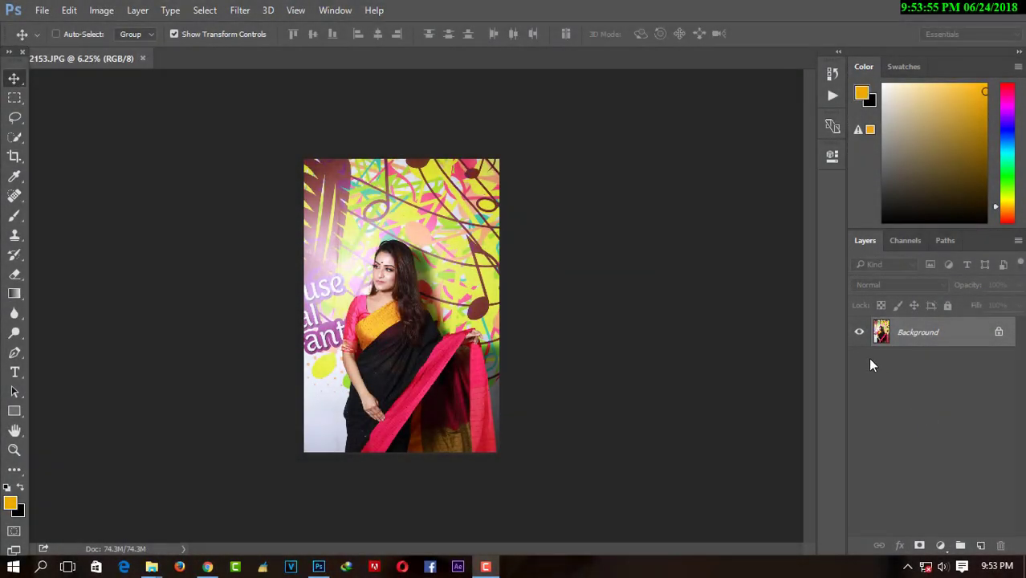
Step: Duplicate the Background photo layer twice, creating Background copy and Background copy 2
click(906, 341)
drag(935, 343, 979, 546)
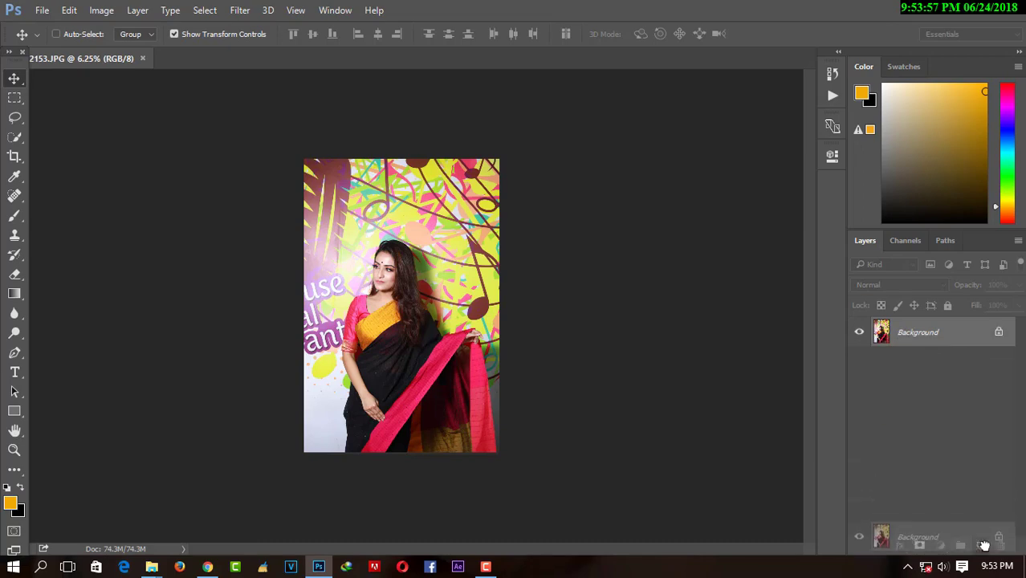
drag(936, 337, 982, 545)
Step: Apply a Camera Raw Filter to Background copy 2 with Contrast +18, Blacks -13 and Clarity +3
click(239, 11)
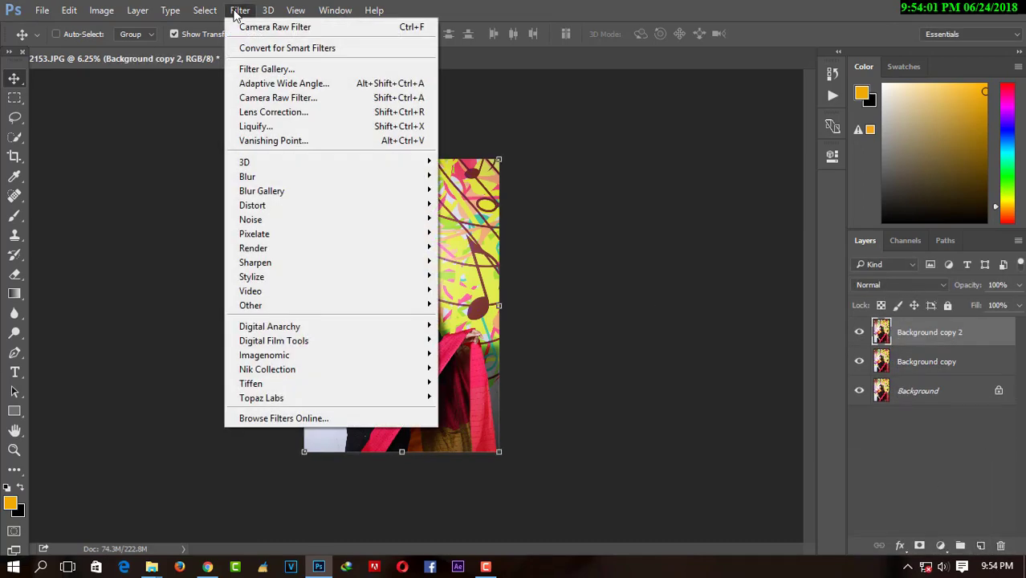
click(275, 97)
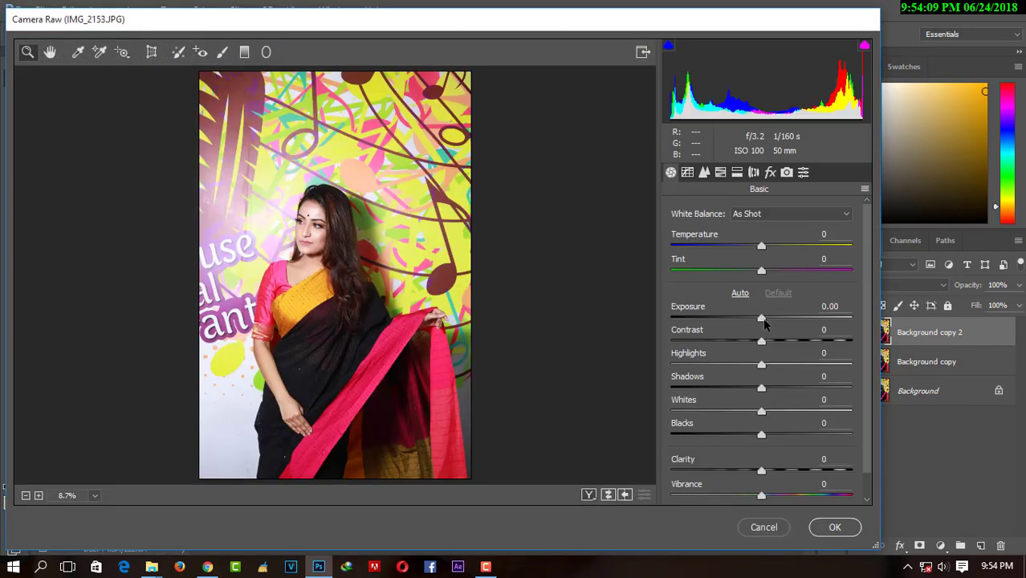
drag(774, 344, 761, 320)
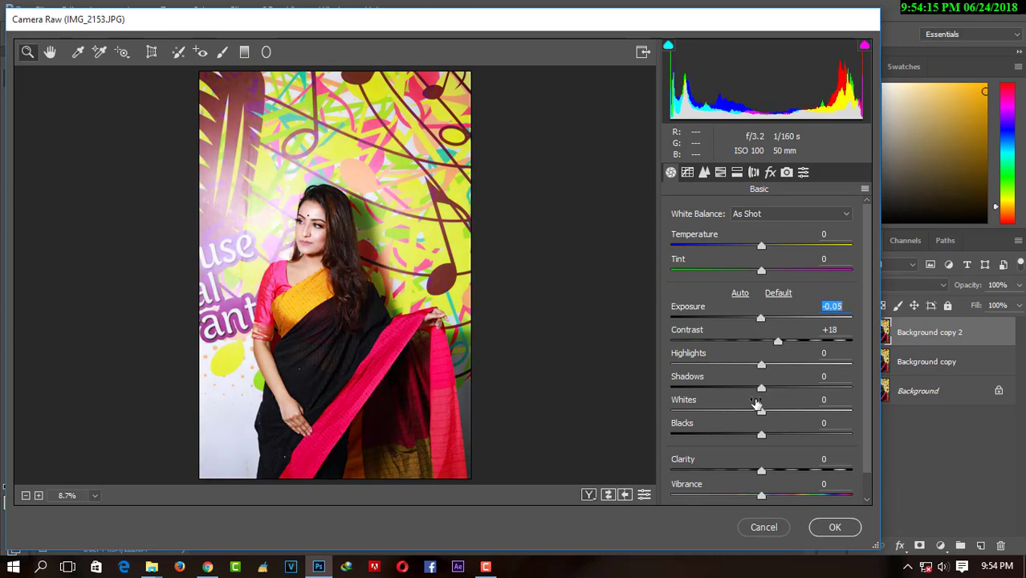
drag(760, 435, 747, 435)
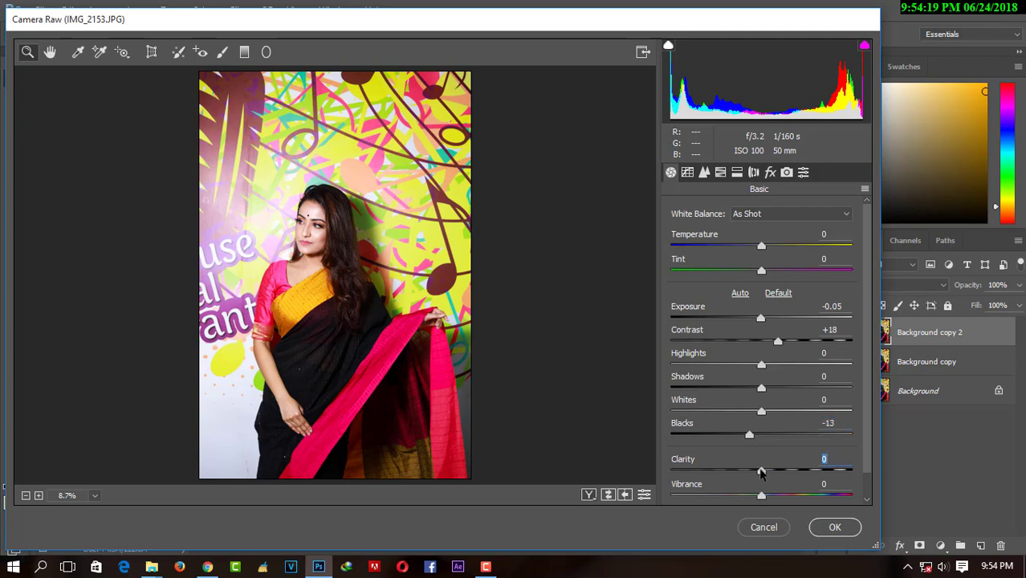
mouse_move(762, 472)
mouse_down()
mouse_move(776, 471)
mouse_move(764, 473)
mouse_up()
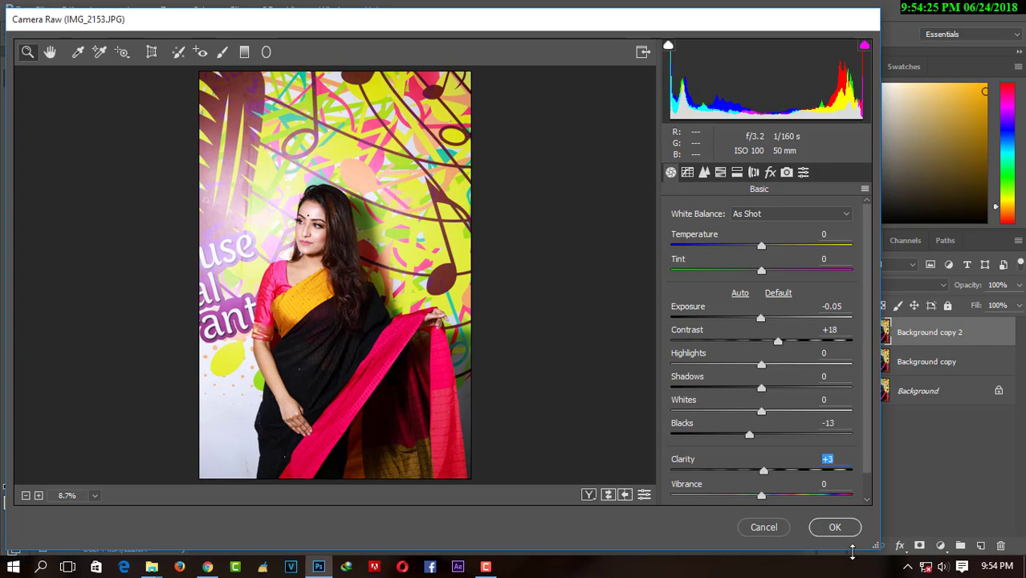
click(833, 528)
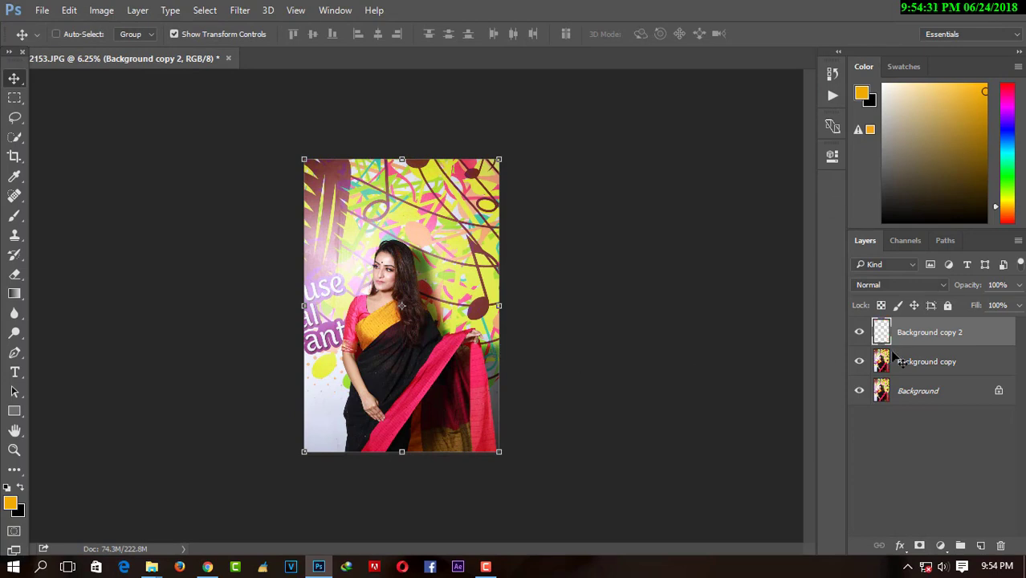
Step: With the Pen tool, zoom to 200% on the bottom edge of the black saree
click(860, 335)
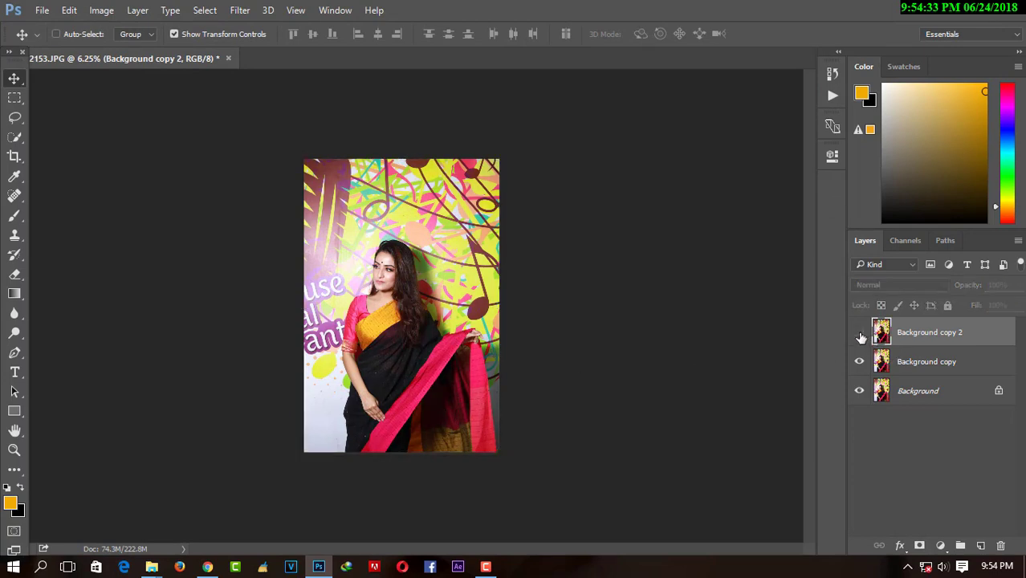
click(15, 354)
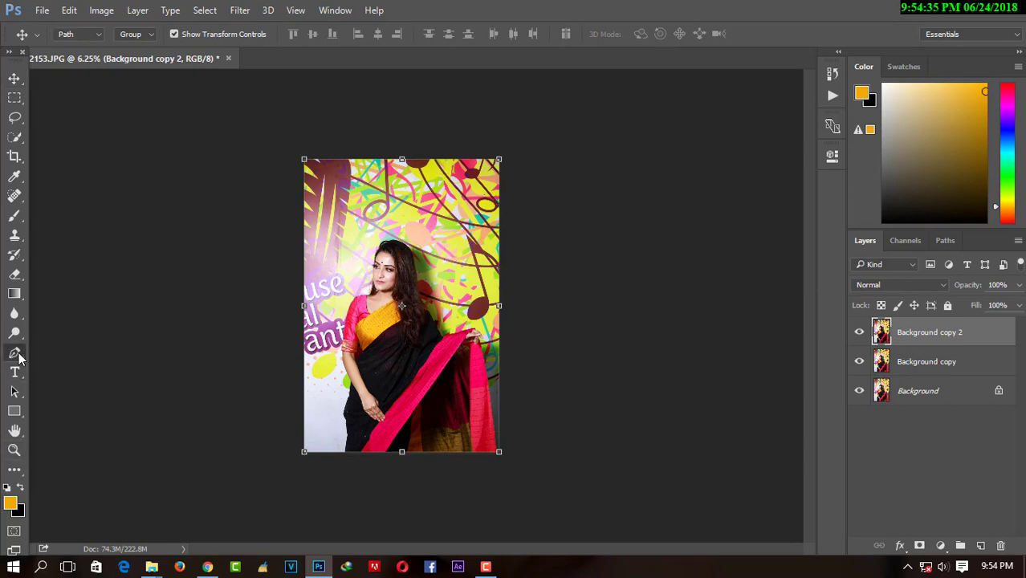
key(ctrl+plus)
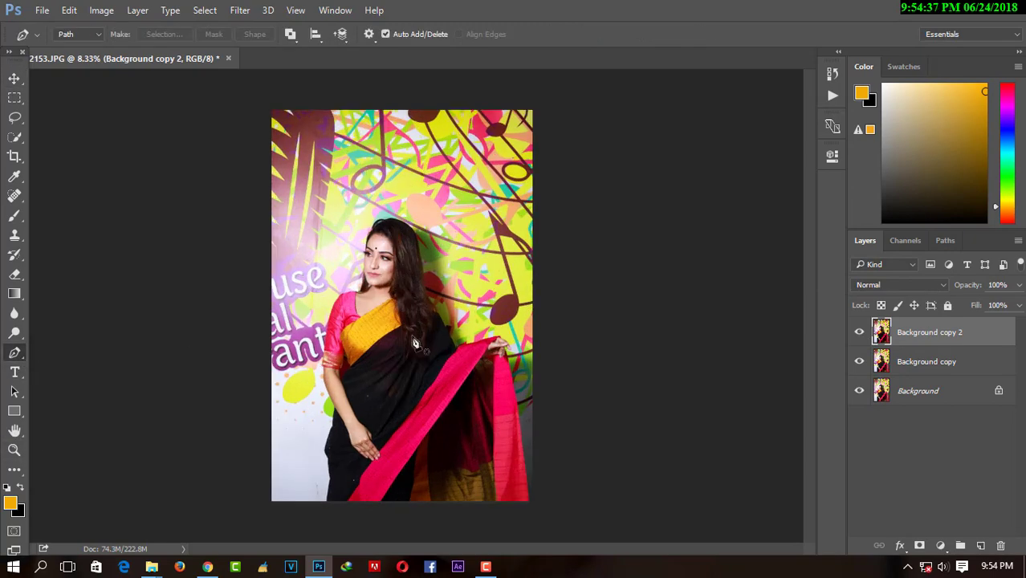
ctrl+click(375, 281)
ctrl+click(342, 305)
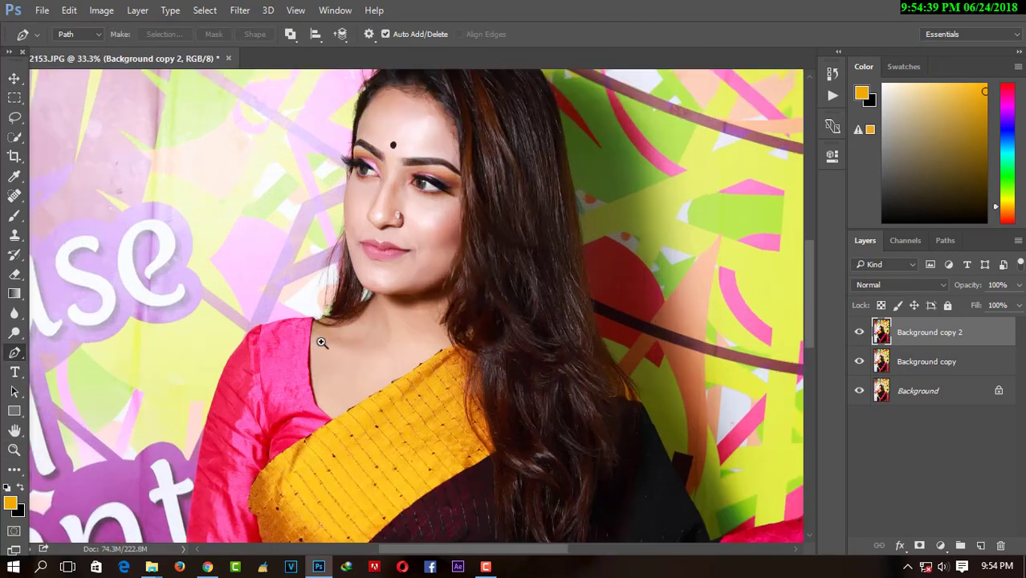
ctrl+click(249, 402)
scroll(415, 447, down, 5)
scroll(355, 485, down, 5)
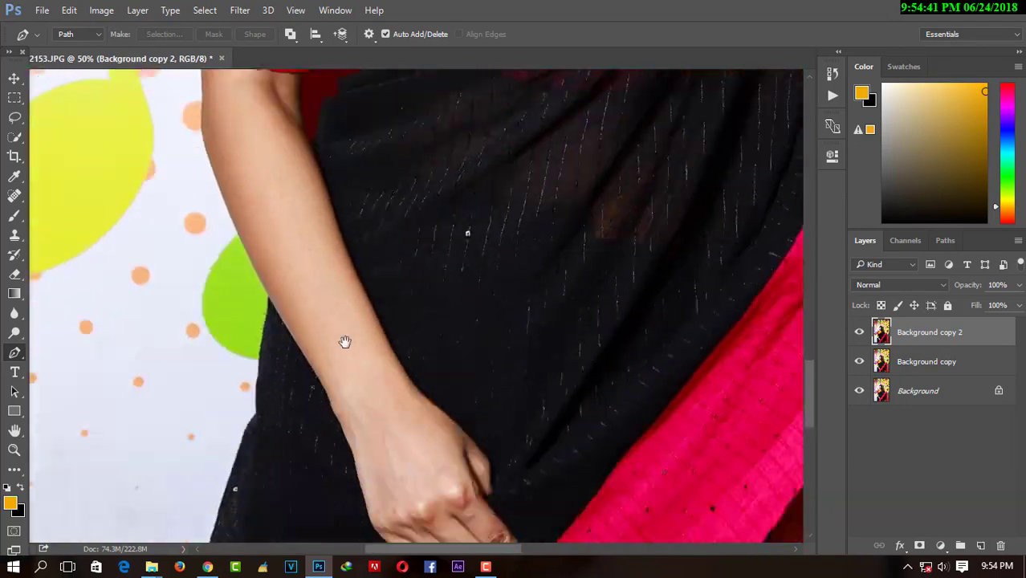
scroll(344, 341, down, 5)
scroll(334, 446, down, 5)
ctrl+click(262, 372)
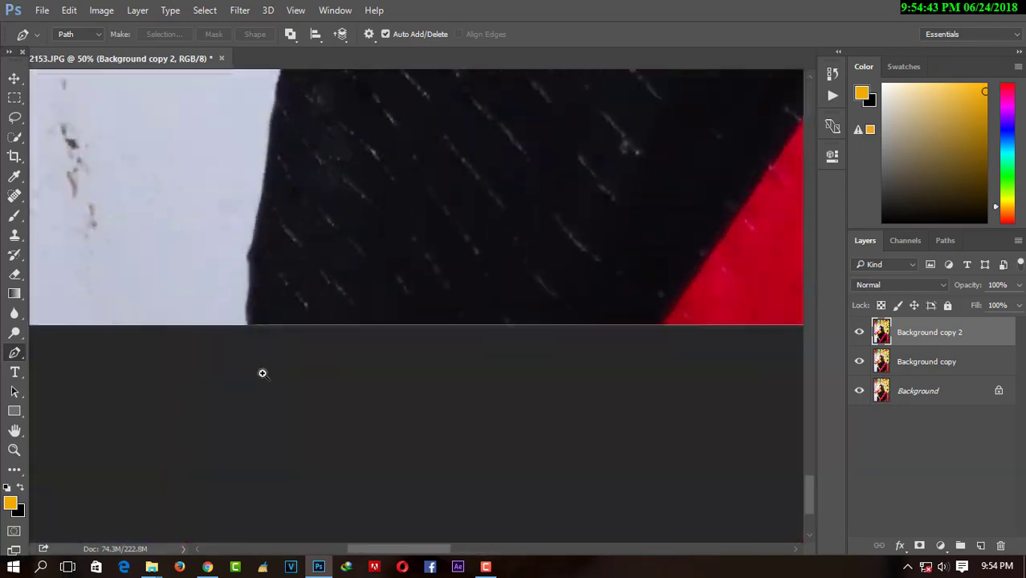
ctrl+click(314, 261)
drag(314, 261, 321, 368)
Step: Start the path at the saree's bottom edge and trace up its left side
click(260, 430)
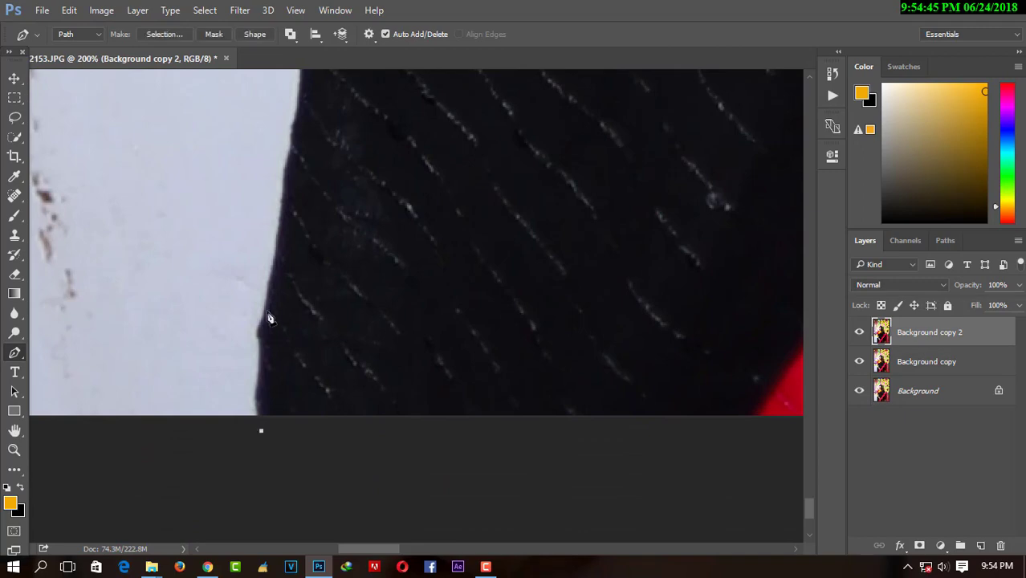
click(280, 239)
drag(293, 161, 313, 448)
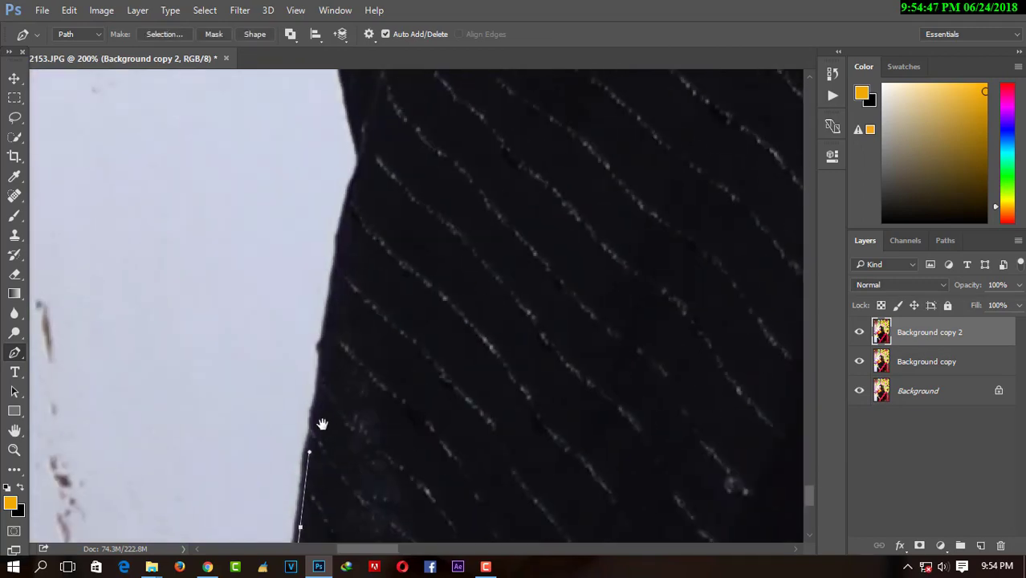
click(338, 271)
click(349, 197)
click(358, 177)
drag(358, 177, 378, 321)
click(353, 376)
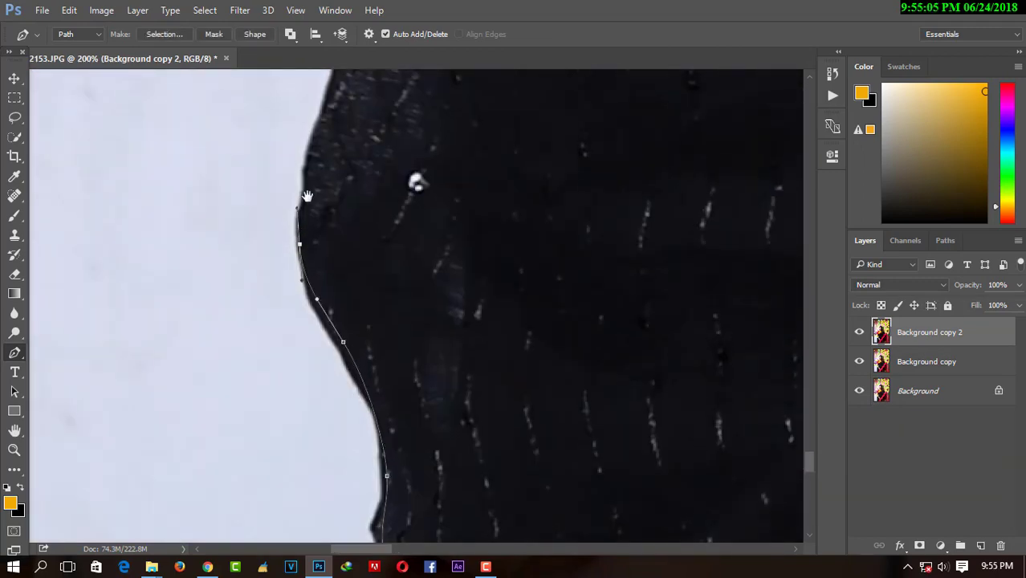
mouse_move(353, 240)
mouse_down()
mouse_move(393, 385)
mouse_move(408, 256)
mouse_up()
click(458, 465)
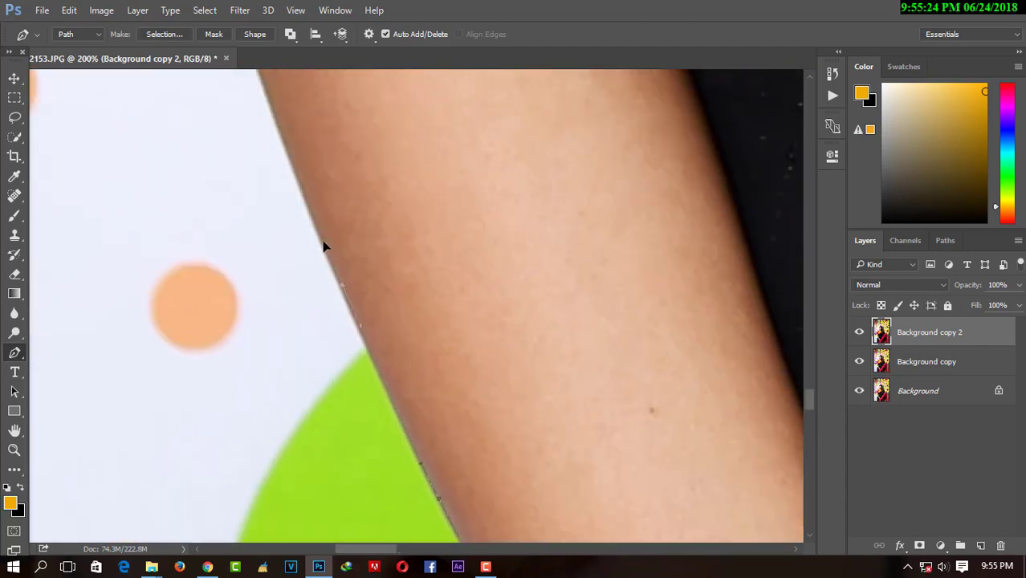
Step: Continue the path along the arm, pink sleeve, shoulder and neck at 300% zoom
mouse_move(325, 245)
mouse_down()
mouse_move(389, 357)
mouse_move(431, 482)
mouse_up()
click(431, 293)
drag(431, 293, 451, 481)
click(476, 264)
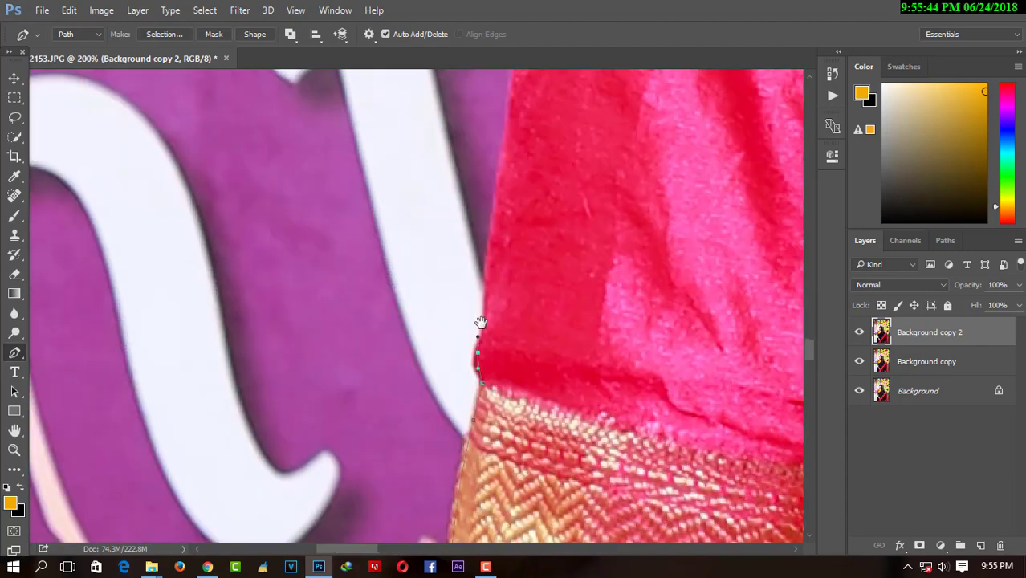
drag(476, 264, 538, 417)
drag(537, 215, 540, 428)
mouse_move(569, 343)
mouse_down()
mouse_move(567, 429)
mouse_move(451, 456)
mouse_move(634, 333)
mouse_move(639, 160)
mouse_up()
click(567, 429)
key(ctrl+plus)
click(609, 332)
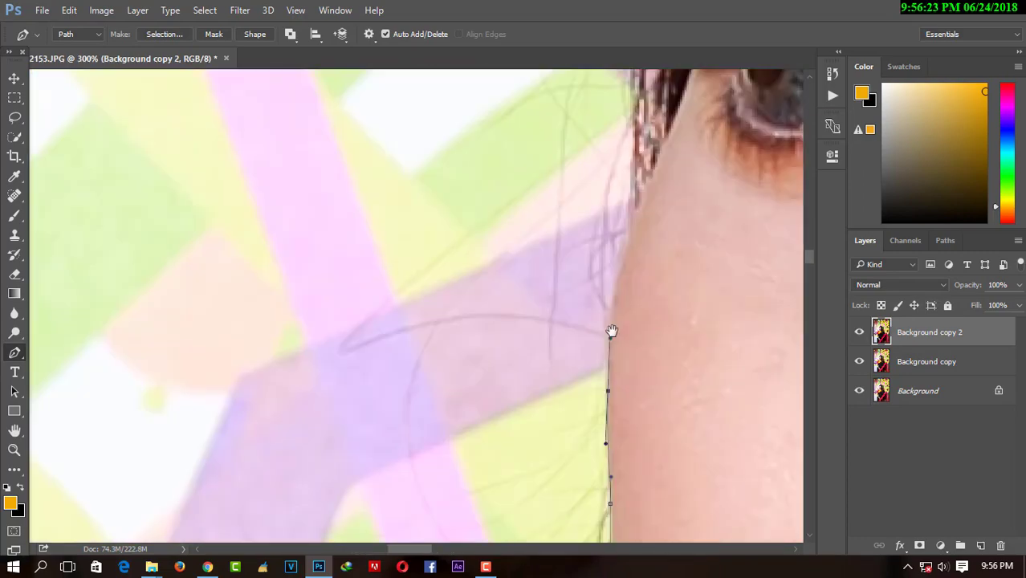
drag(609, 332, 614, 445)
click(578, 174)
Step: Curve the path around the hair's outline and down along the shoulder edge
key(ctrl+minus)
key(ctrl+minus)
drag(514, 201, 514, 449)
drag(514, 241, 434, 201)
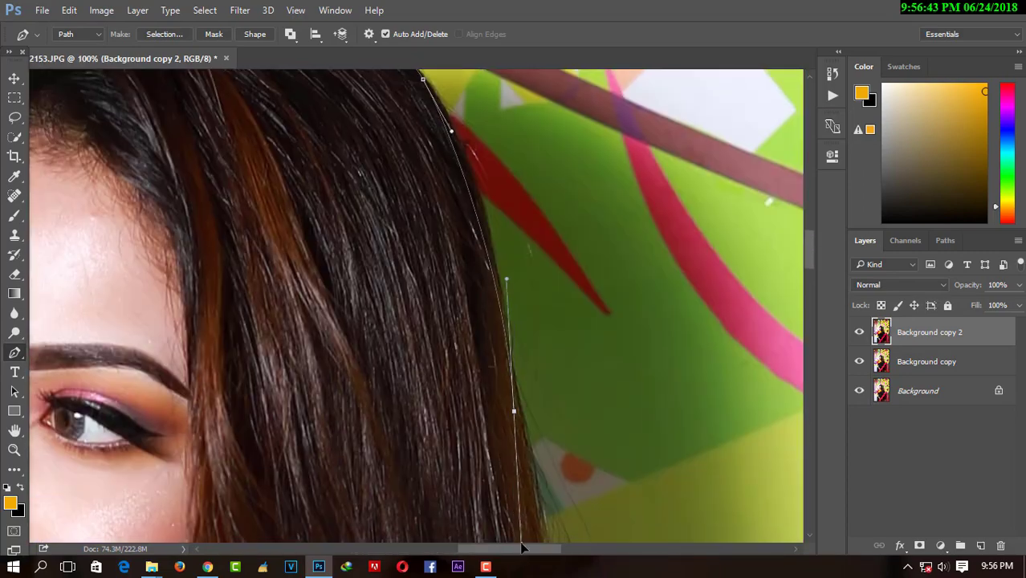
drag(511, 447, 511, 487)
key(ctrl+plus)
key(ctrl+plus)
click(480, 423)
click(530, 434)
click(482, 371)
mouse_move(531, 434)
mouse_down()
mouse_move(482, 370)
mouse_move(267, 243)
mouse_up()
Step: Trace the path along the pink cloth's top edge and around the finger
click(459, 167)
click(591, 213)
click(797, 142)
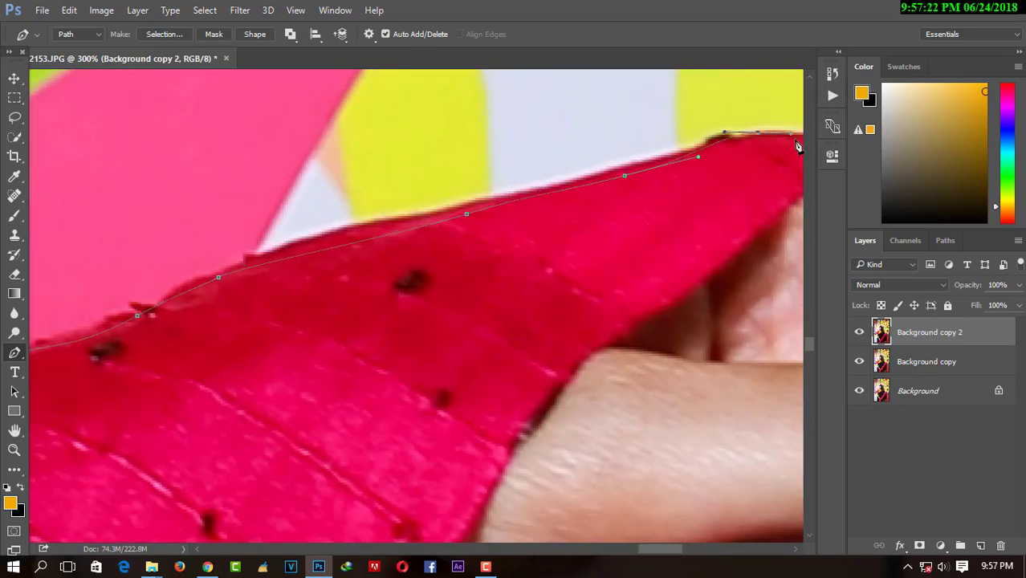
click(666, 158)
click(643, 290)
mouse_move(554, 347)
mouse_down()
mouse_move(533, 351)
mouse_move(552, 429)
mouse_move(570, 423)
mouse_up()
Step: Finish the path down the pink cloth's edge and convert it to a selection
click(335, 198)
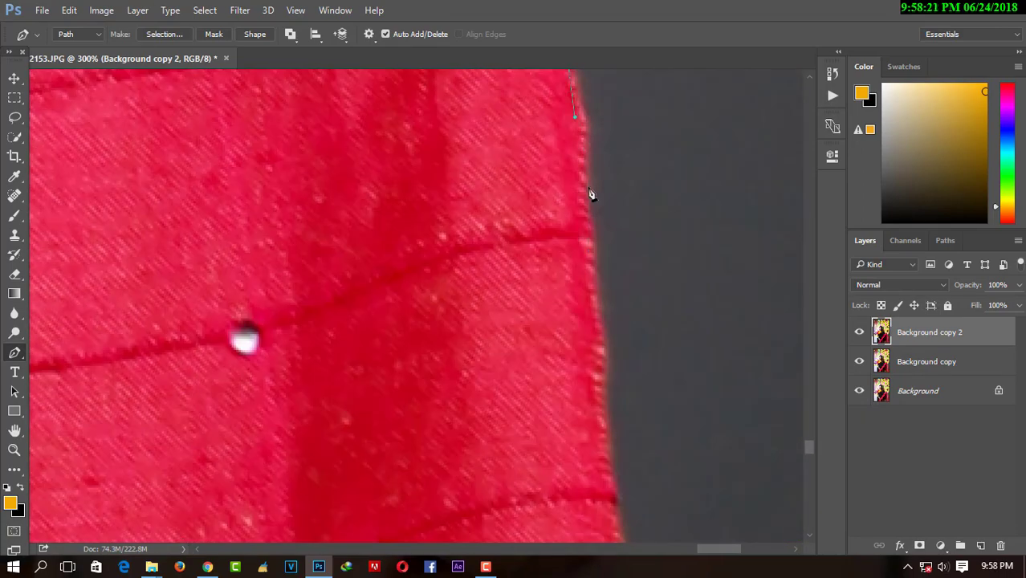
click(547, 251)
click(550, 441)
click(488, 351)
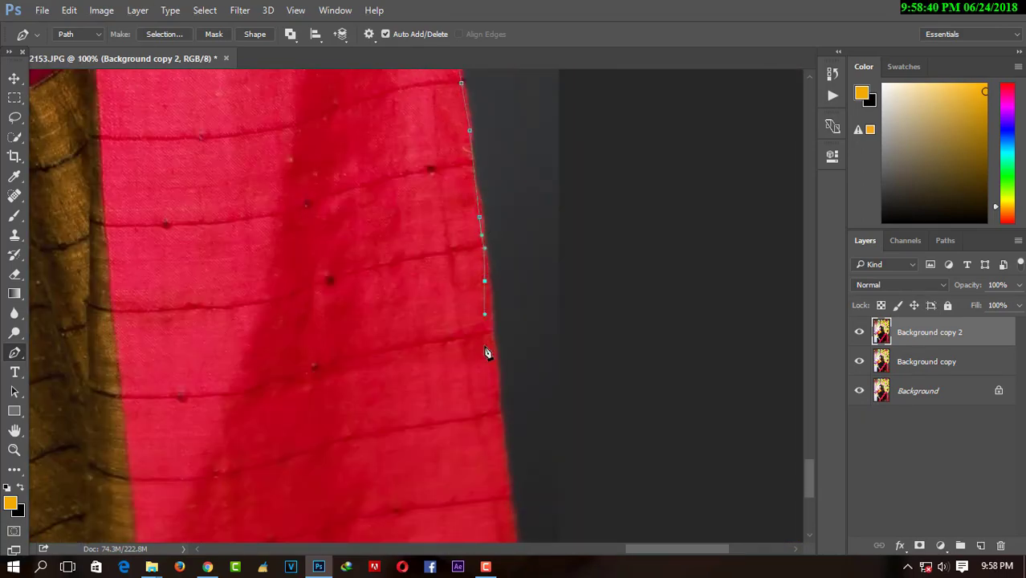
mouse_move(488, 350)
mouse_down()
mouse_move(604, 289)
mouse_move(604, 200)
mouse_up()
key(ctrl+Return)
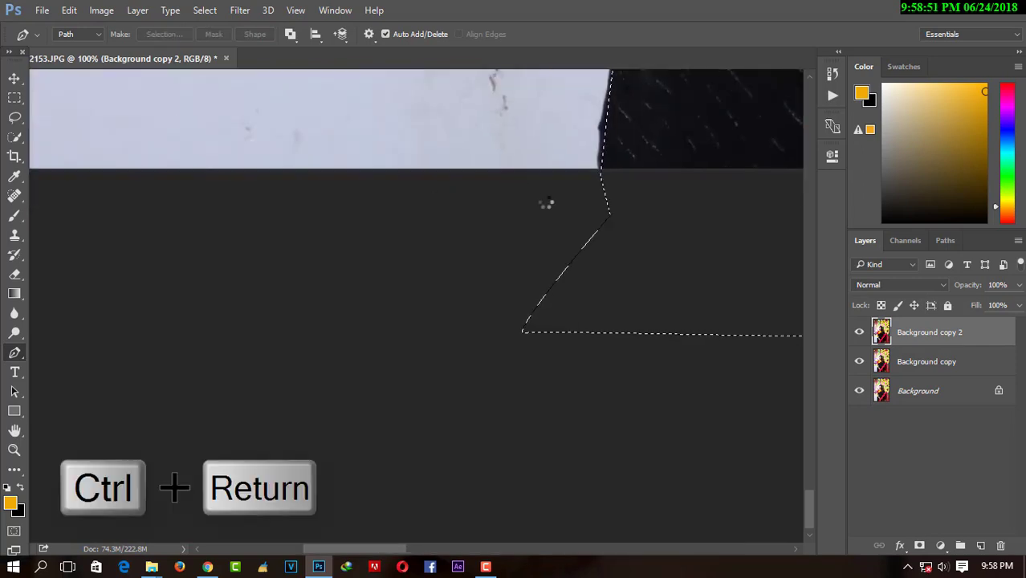
Step: Zoom out to the whole photo and choose Select > Refine Edge for the figure selection
alt+click(648, 193)
scroll(649, 193, down, 7)
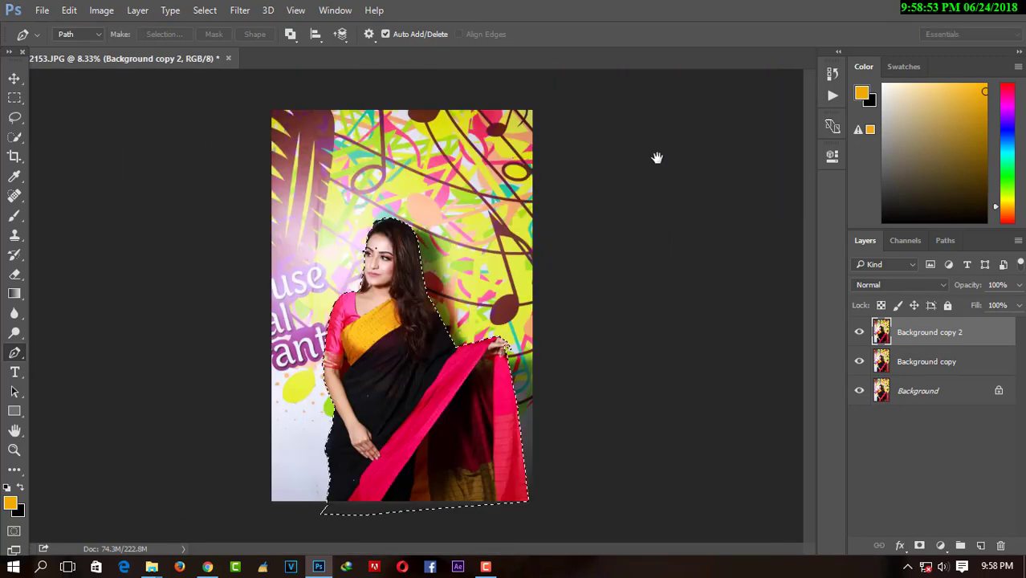
click(240, 10)
mouse_move(205, 9)
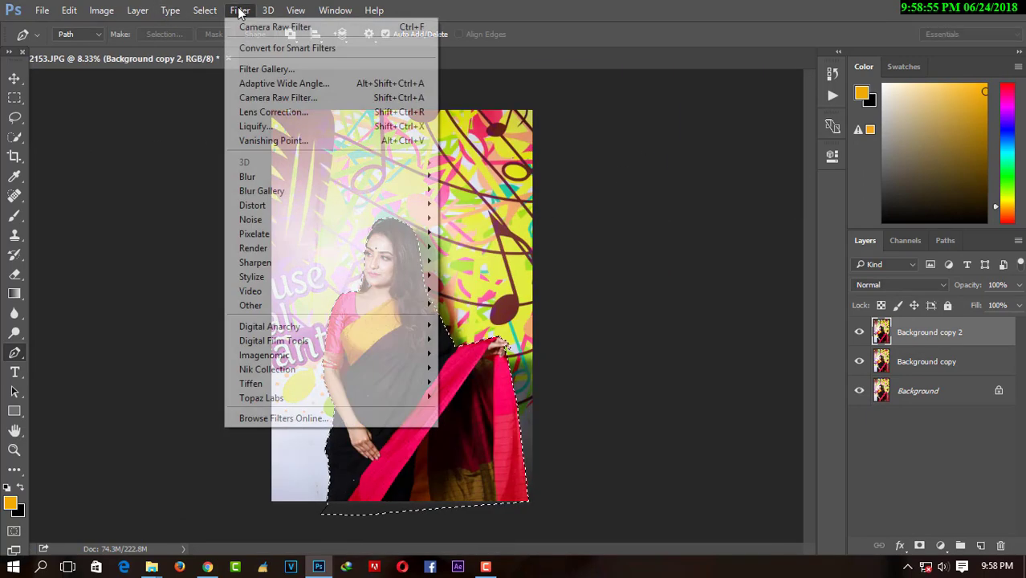
click(235, 189)
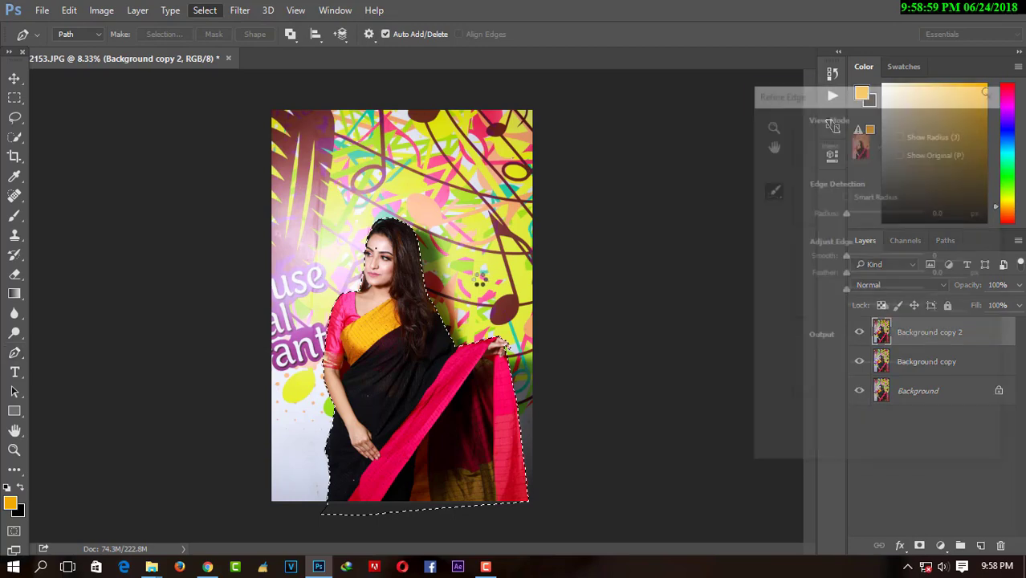
Step: Zoom in and paint the Refine Radius brush along the hair and neck edges
click(383, 385)
click(289, 375)
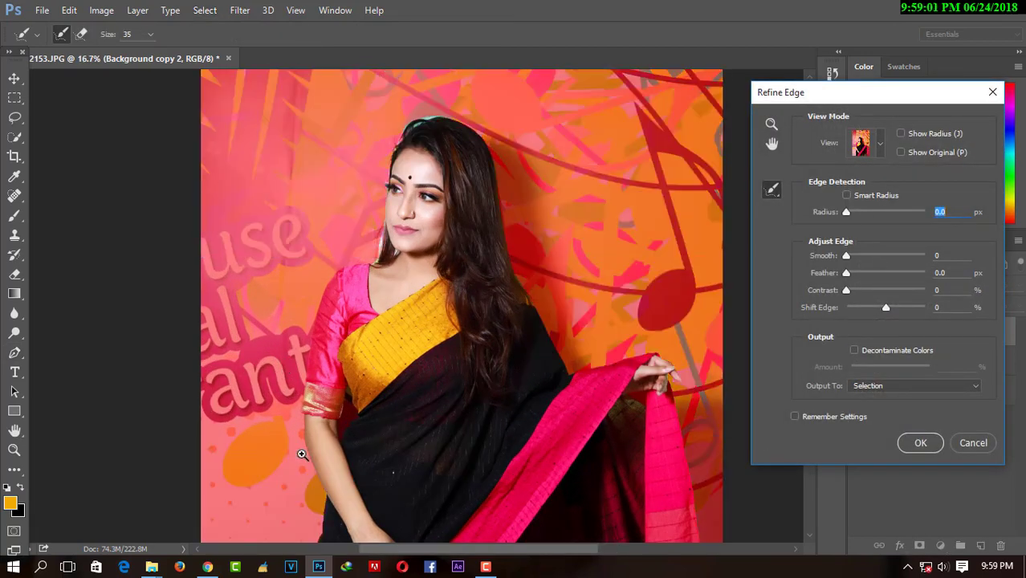
click(317, 388)
click(340, 239)
click(427, 159)
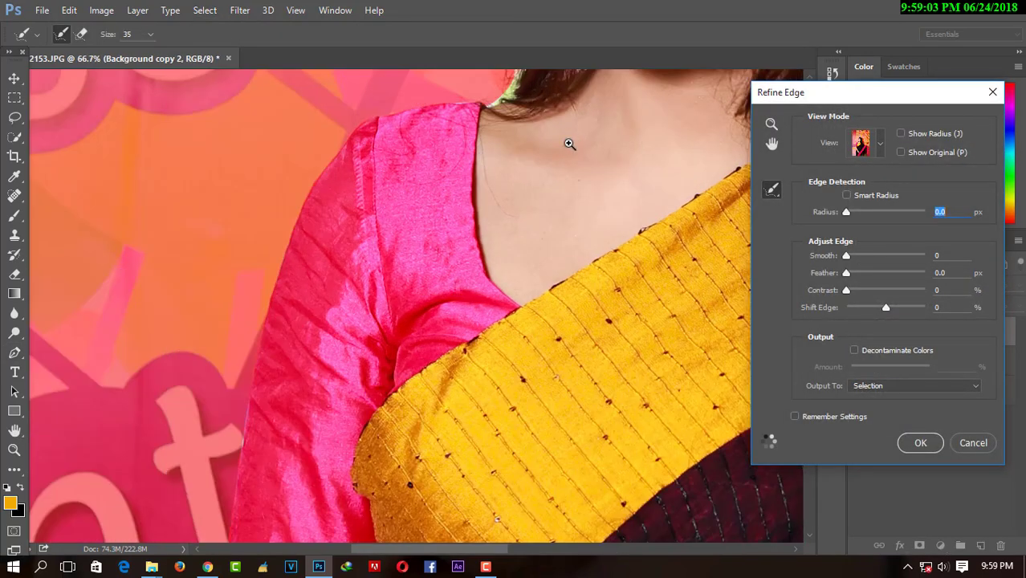
scroll(522, 281, up, 5)
scroll(482, 337, up, 2)
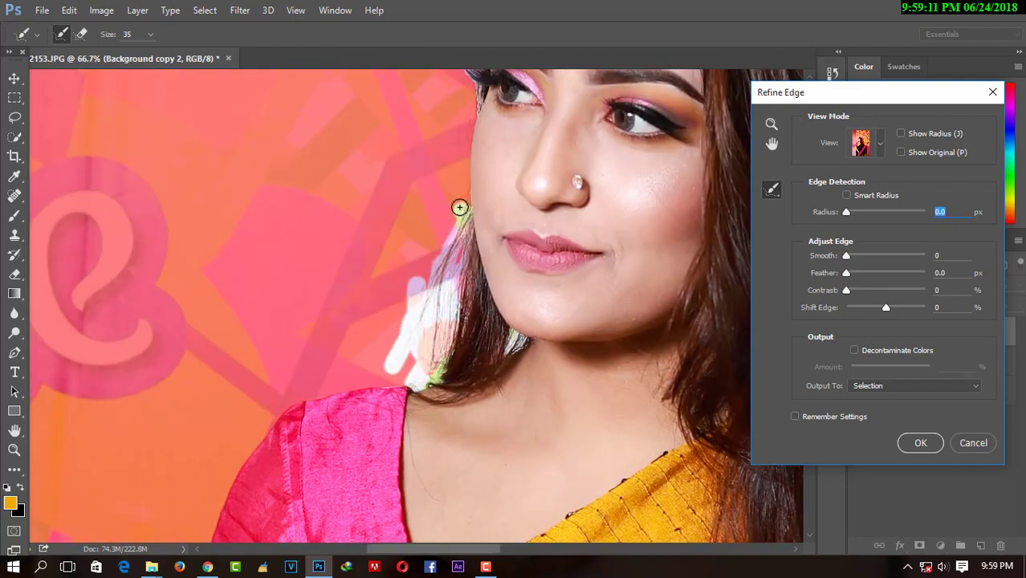
drag(427, 383, 460, 185)
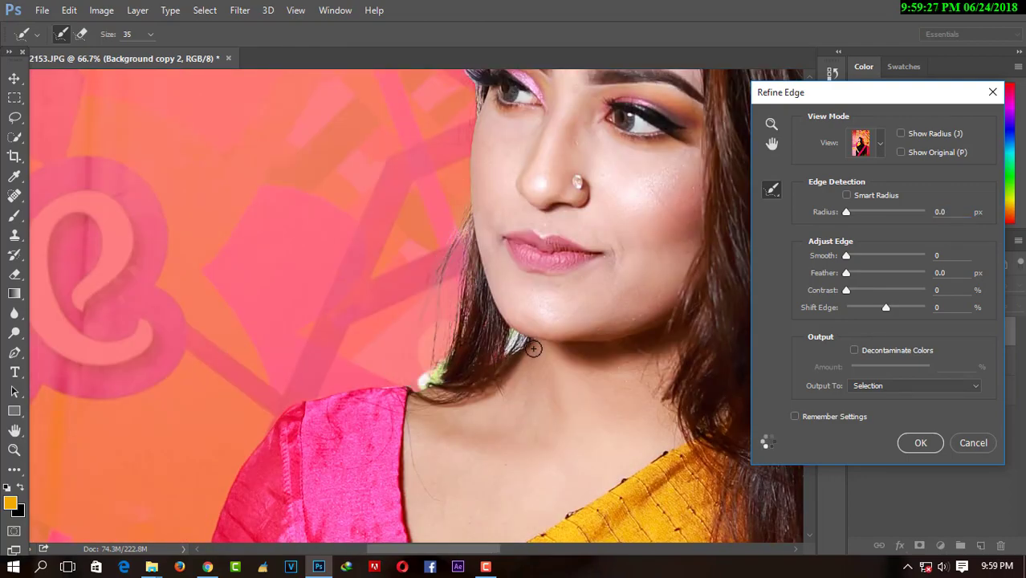
drag(511, 345, 436, 357)
scroll(360, 273, down, 3)
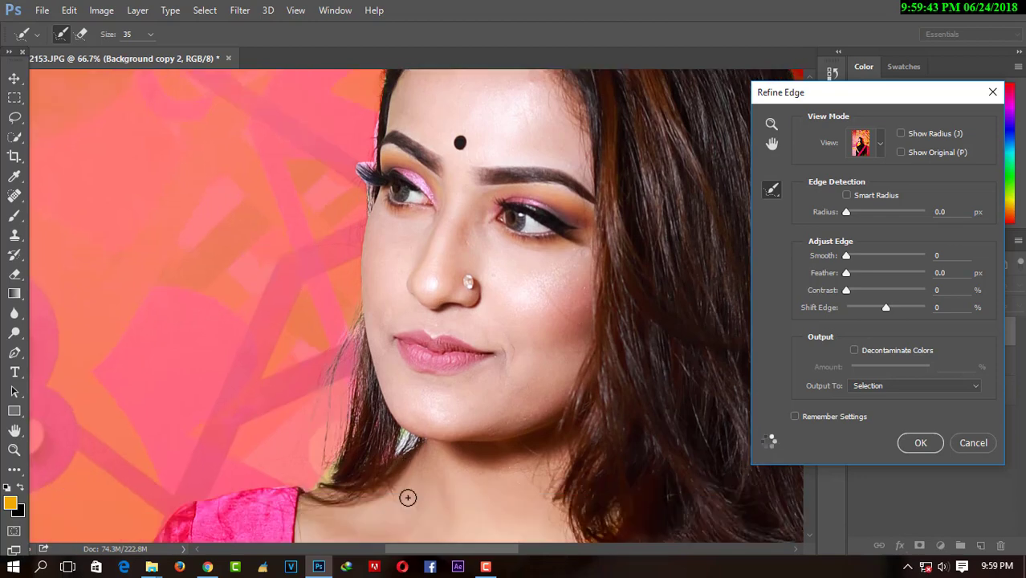
mouse_move(366, 185)
mouse_down()
mouse_move(356, 220)
mouse_move(405, 98)
mouse_move(334, 347)
mouse_move(353, 177)
mouse_move(597, 160)
mouse_move(460, 64)
mouse_move(482, 69)
mouse_move(410, 213)
mouse_move(404, 184)
mouse_up()
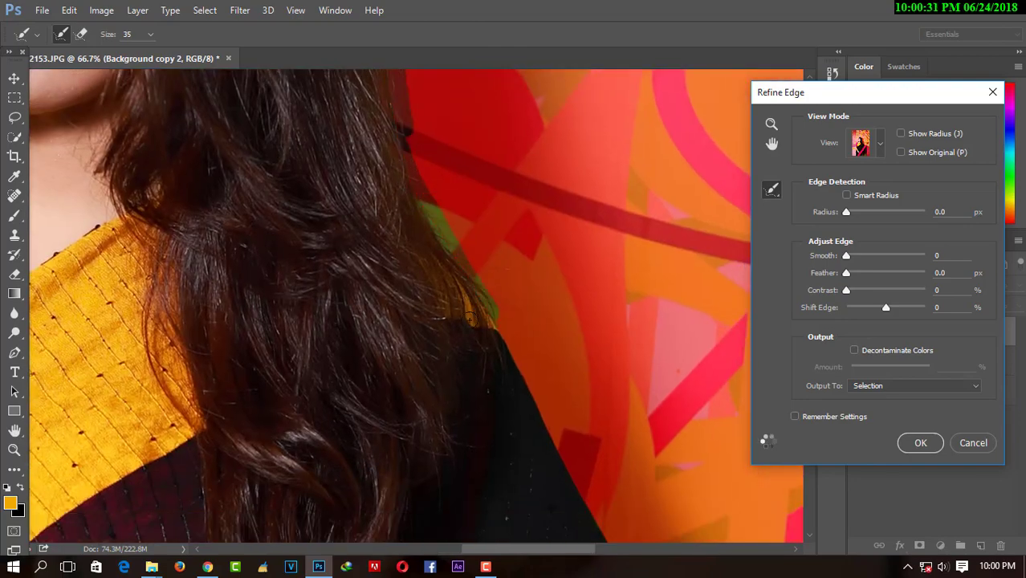
Step: Enable Smart Radius and output a layer mask on Background copy 2, hiding the lower layers
key(ctrl+0)
key(ctrl+1)
click(846, 195)
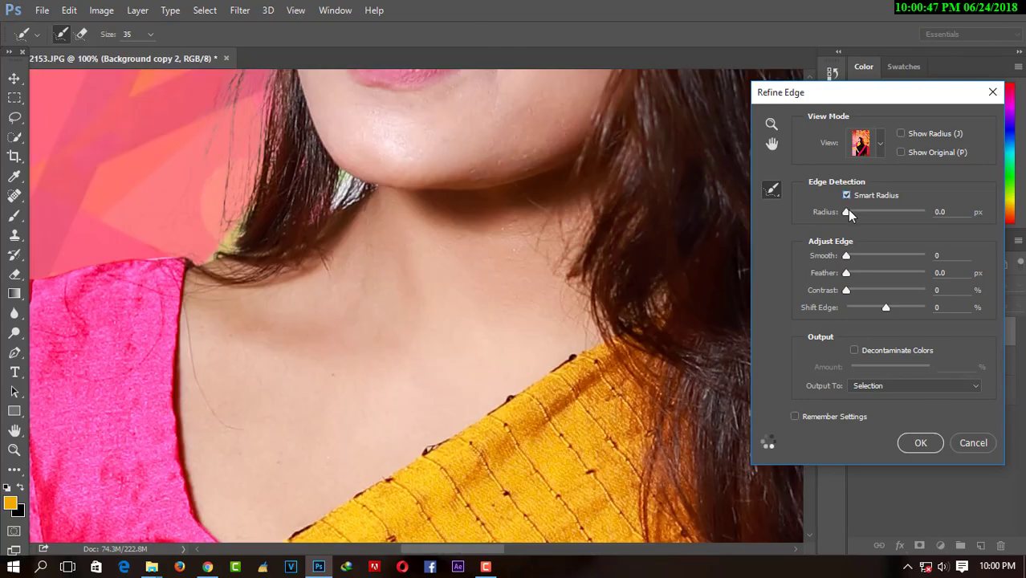
click(915, 441)
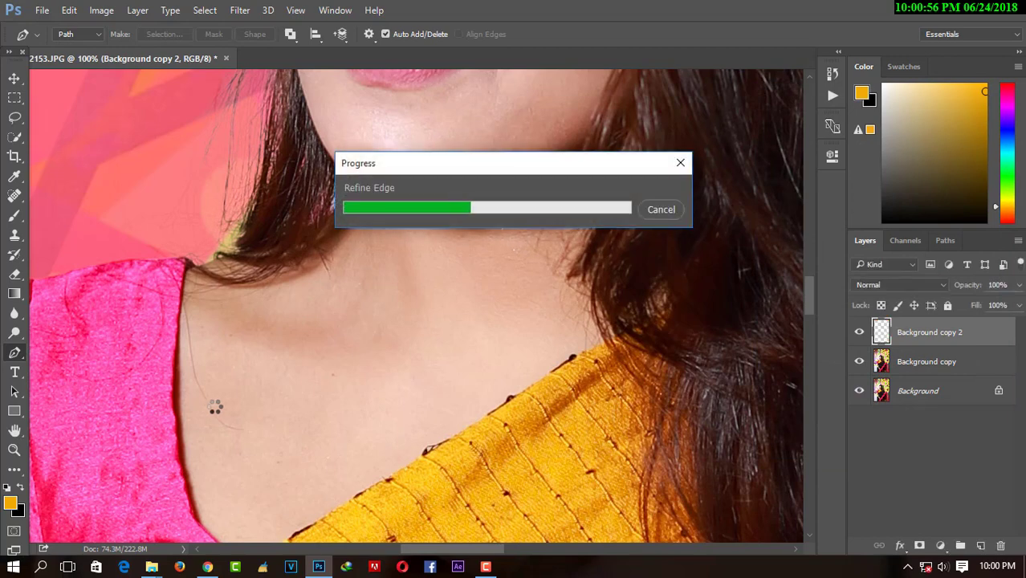
scroll(359, 222, down, 3)
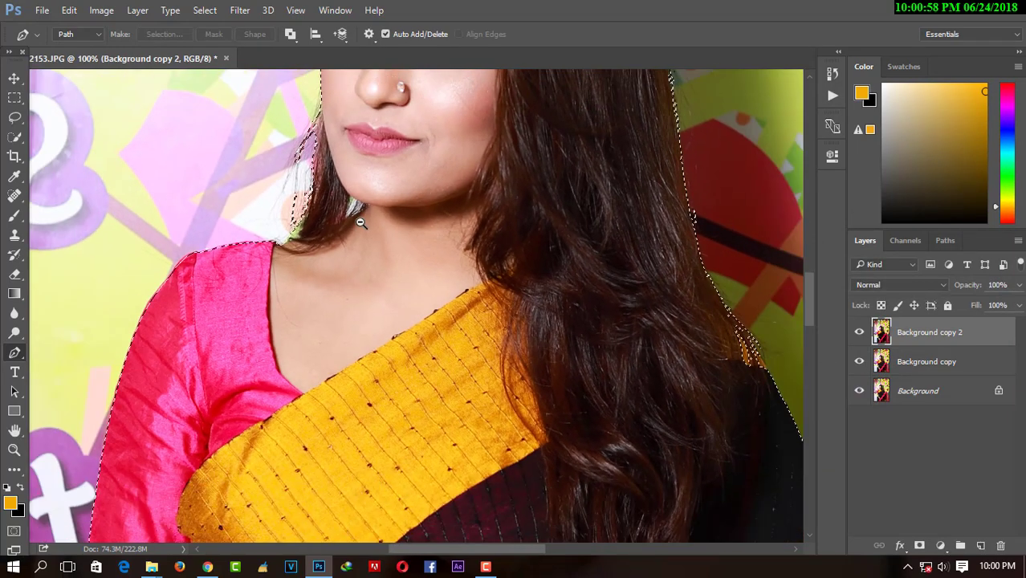
scroll(374, 198, down, 2)
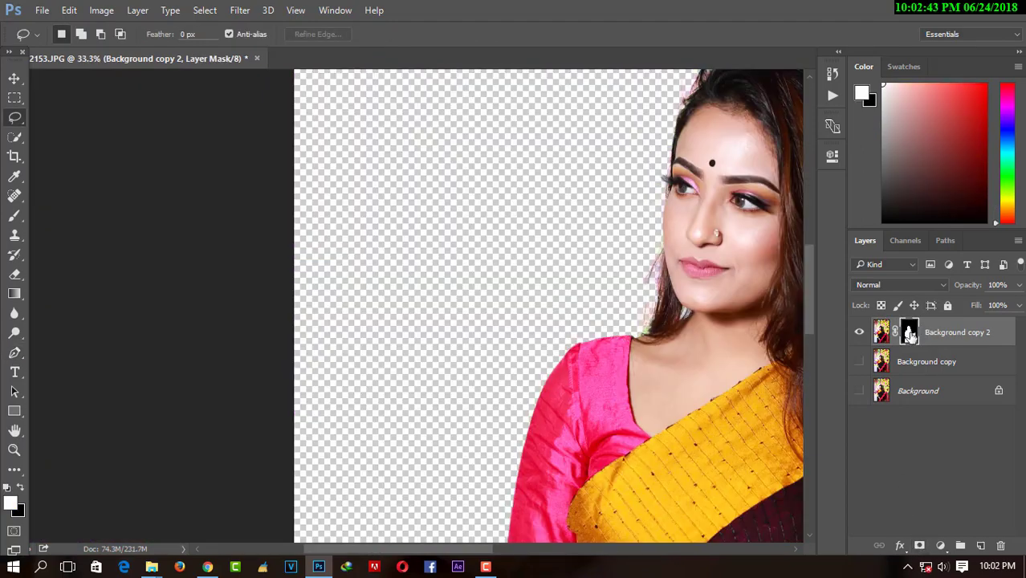
Step: Apply the layer mask to Background copy 2, briefly showing the Background layer to compare
right_click(910, 335)
click(890, 380)
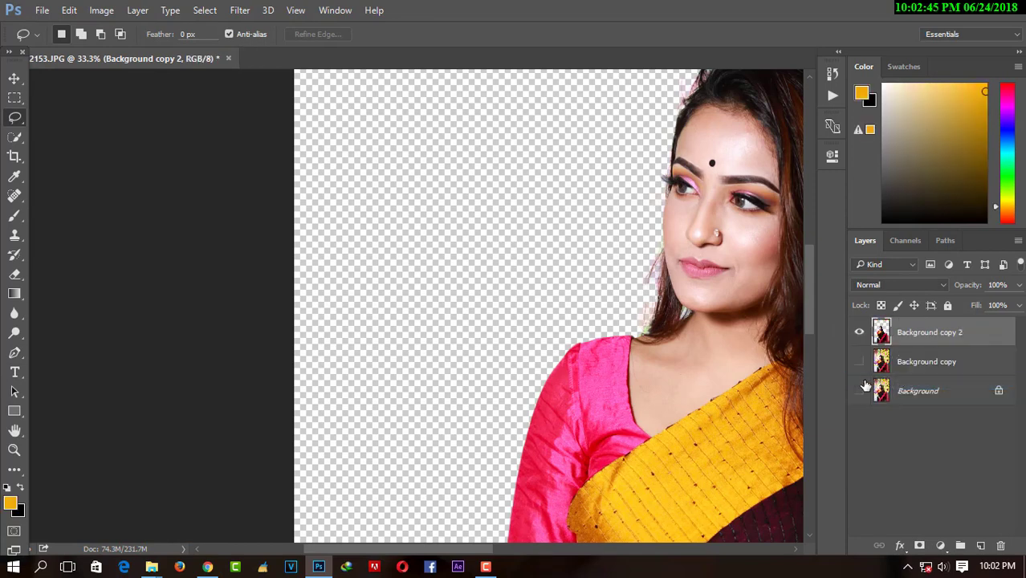
click(860, 391)
alt+click(613, 327)
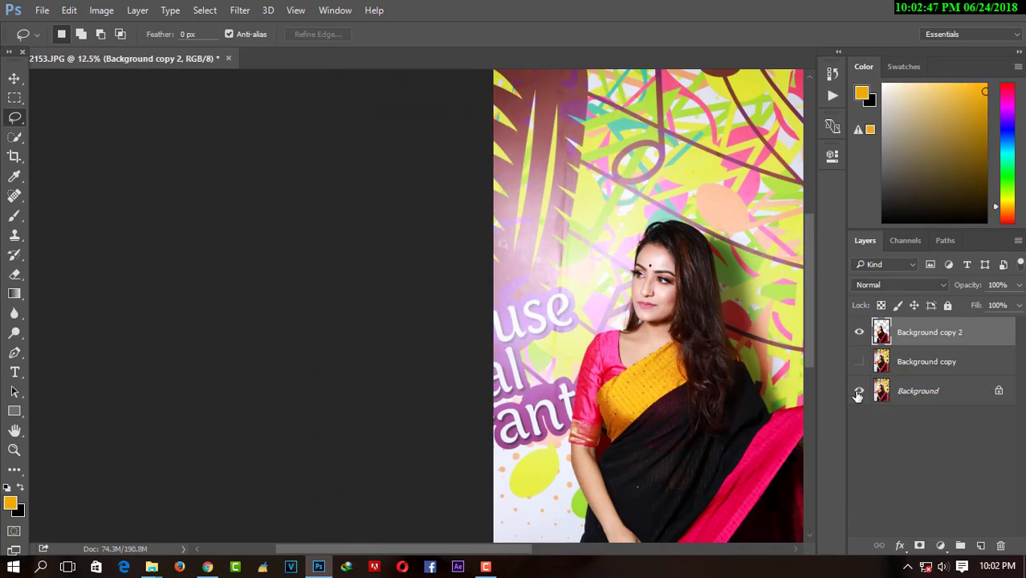
click(859, 391)
alt+click(665, 319)
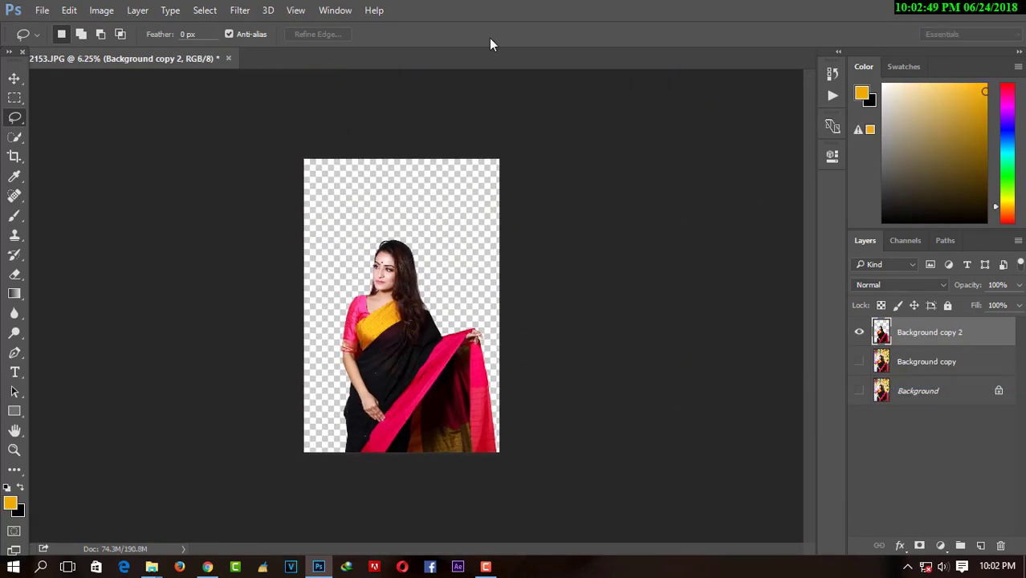
click(15, 78)
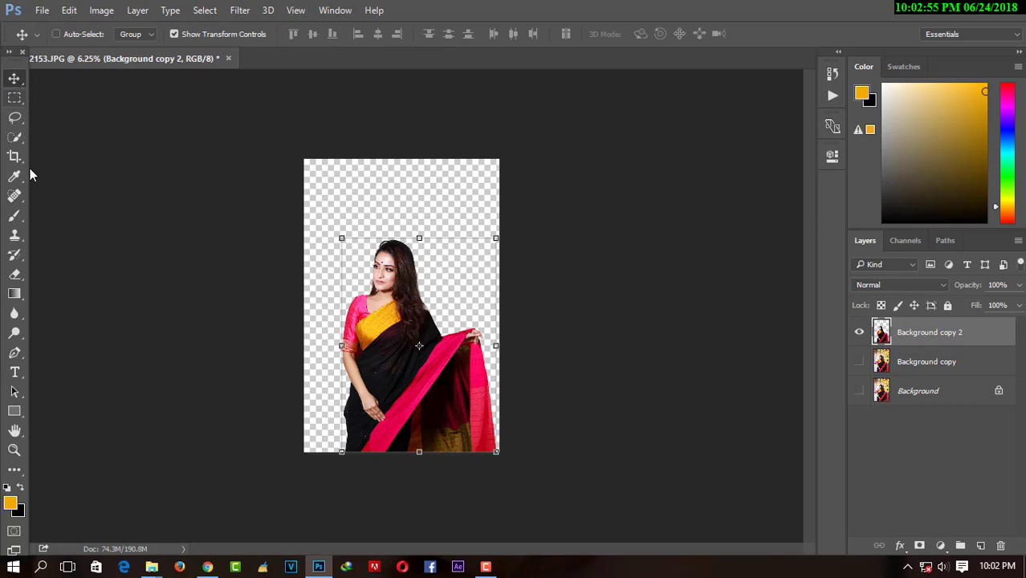
Step: Add a new empty Layer 1 and place it below Background copy 2
click(14, 119)
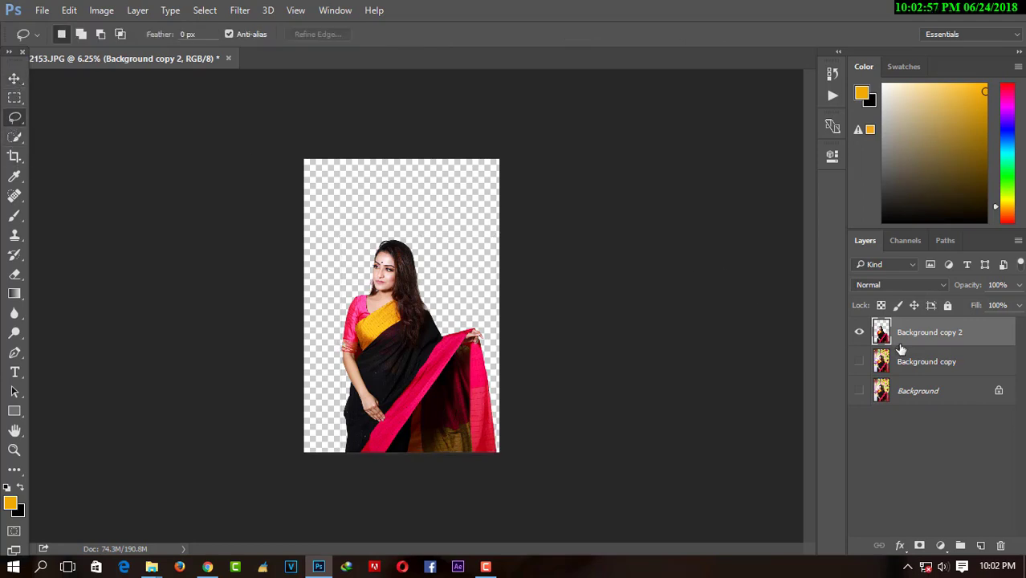
drag(954, 366, 932, 345)
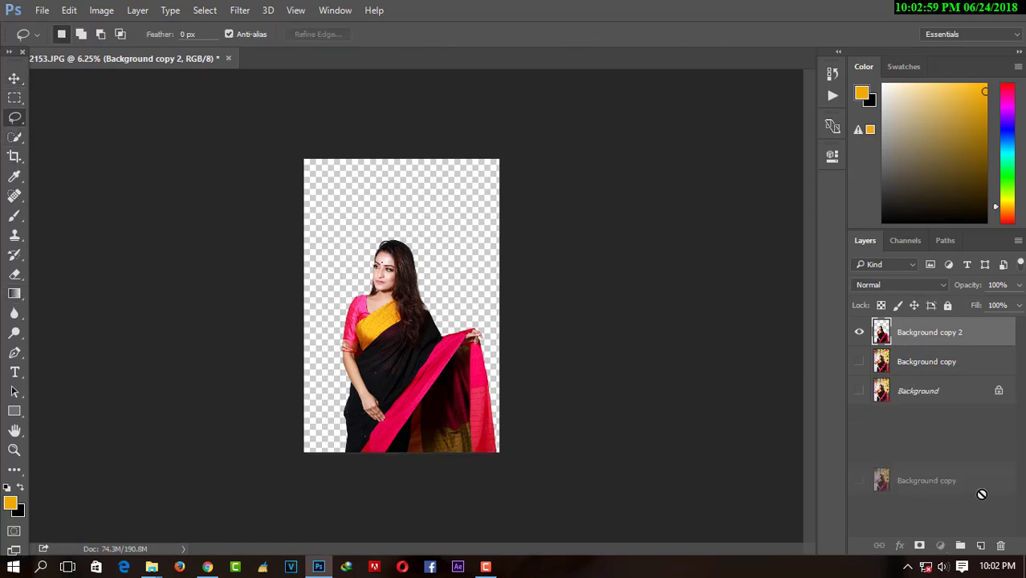
click(931, 336)
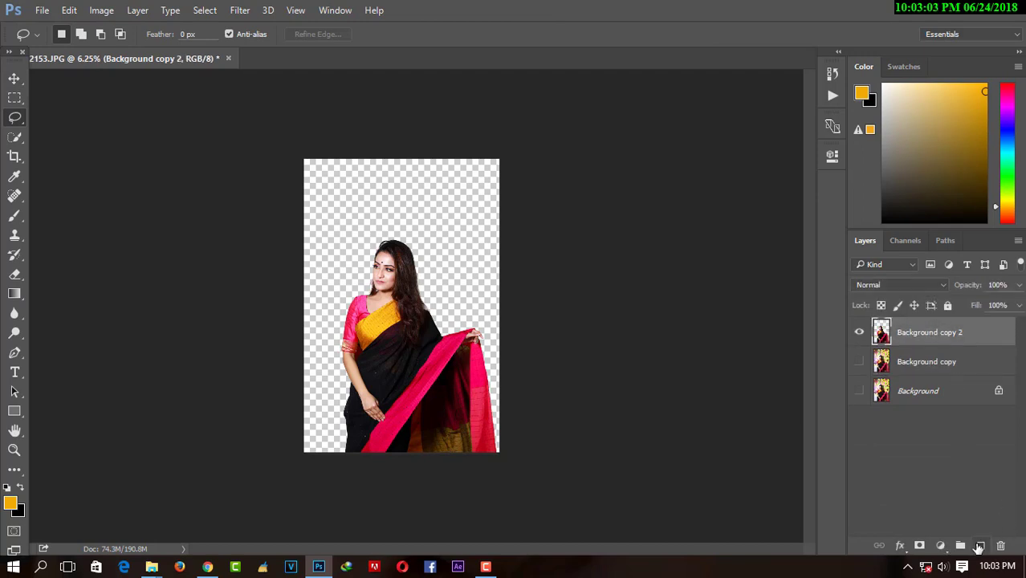
click(978, 546)
drag(903, 333, 909, 372)
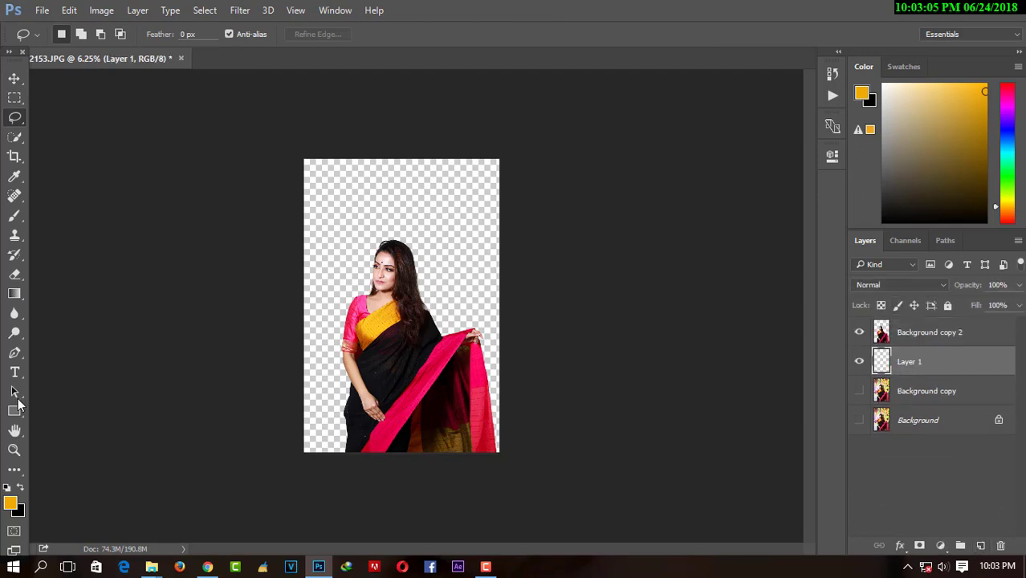
Step: Fill Layer 1 with white using the Paint Bucket tool
click(15, 274)
click(14, 237)
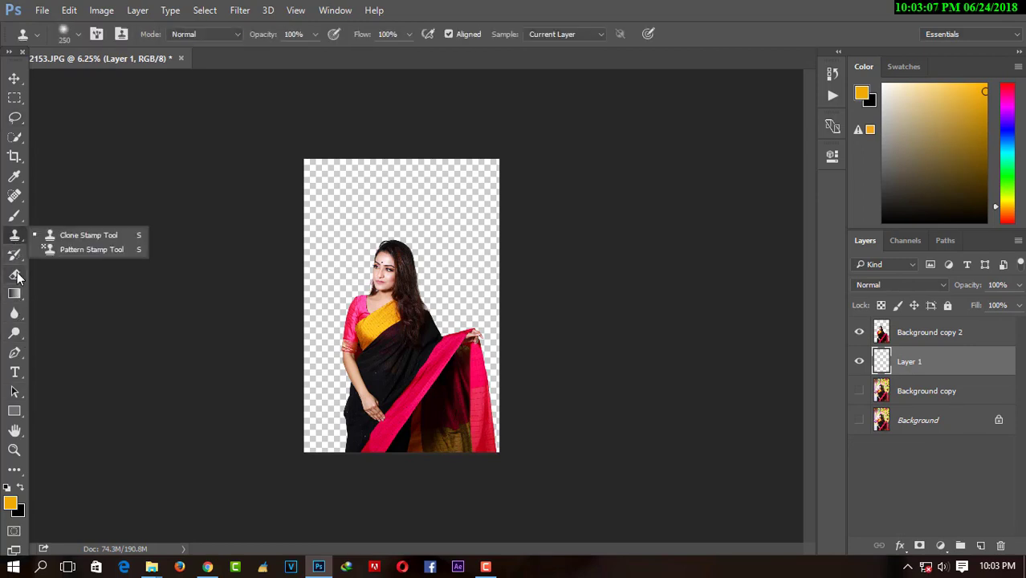
right_click(15, 294)
click(52, 309)
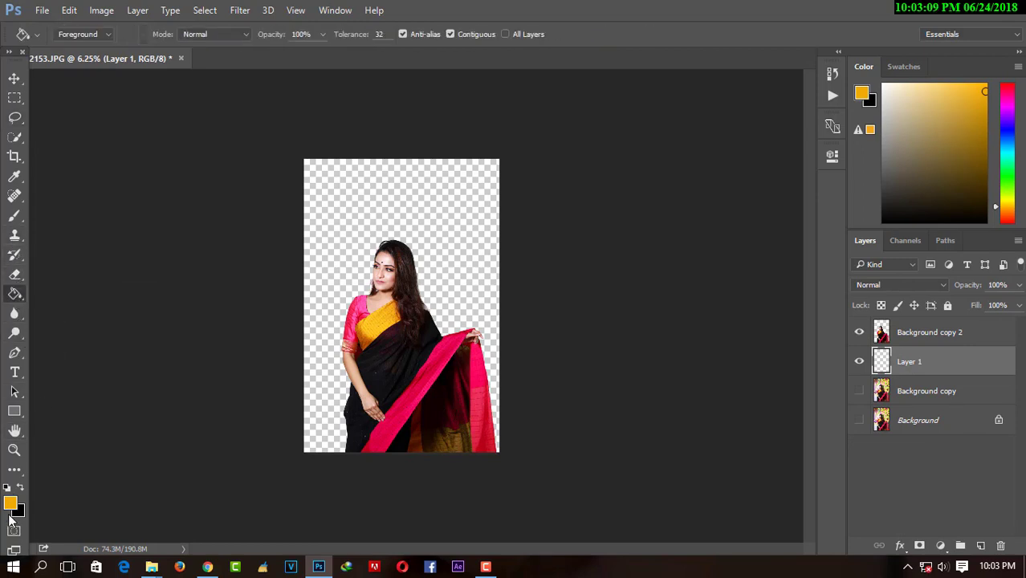
click(20, 487)
click(8, 488)
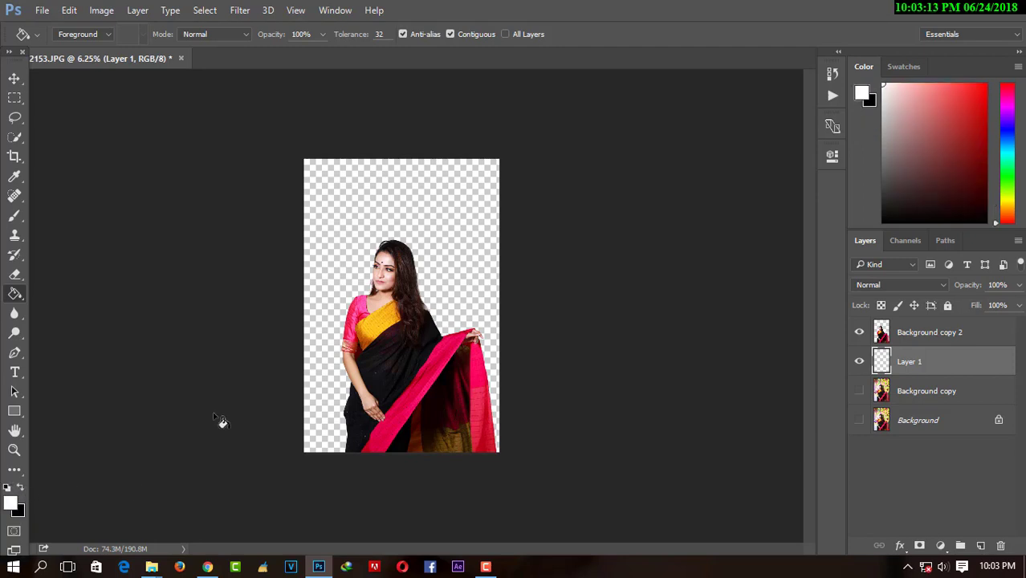
click(353, 247)
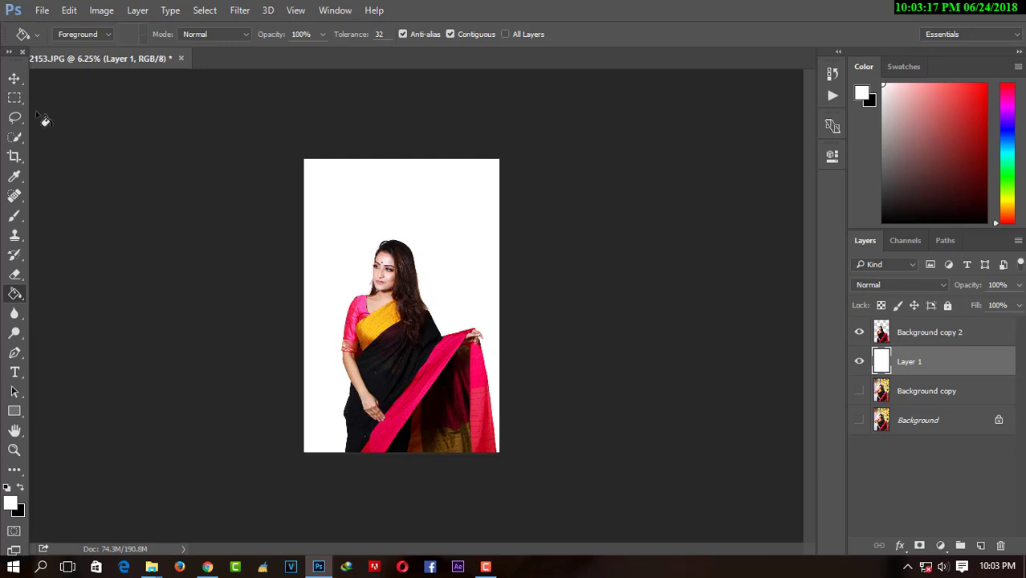
click(14, 78)
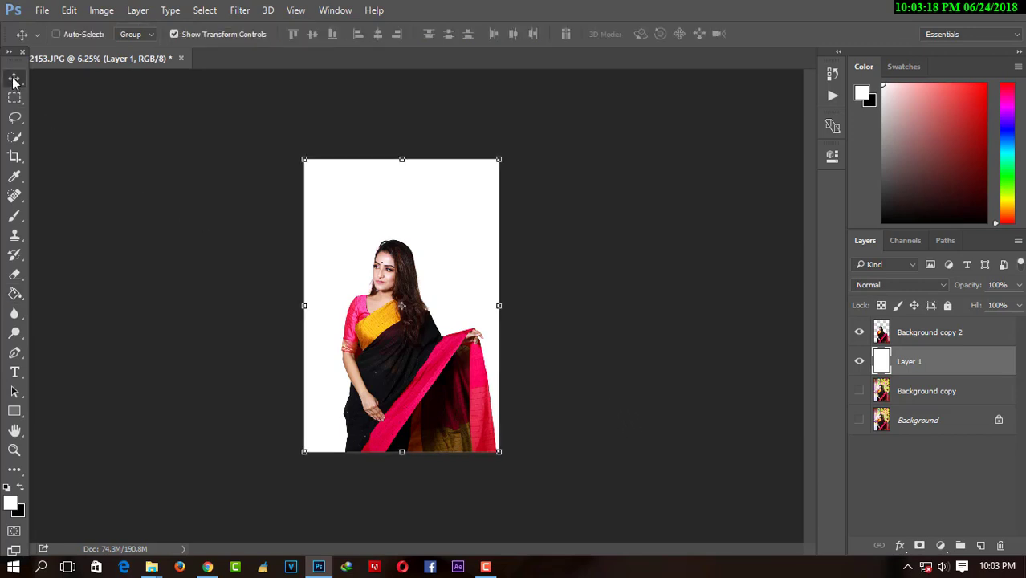
Step: Shift the woman 3 px right and duplicate Background copy 2 into Background copy 3
click(933, 334)
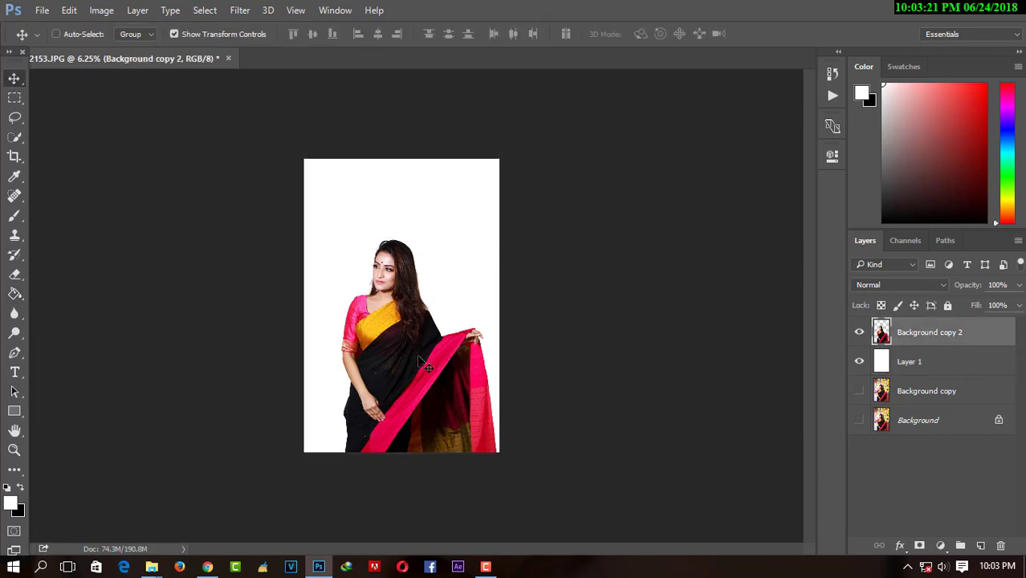
drag(421, 359, 423, 360)
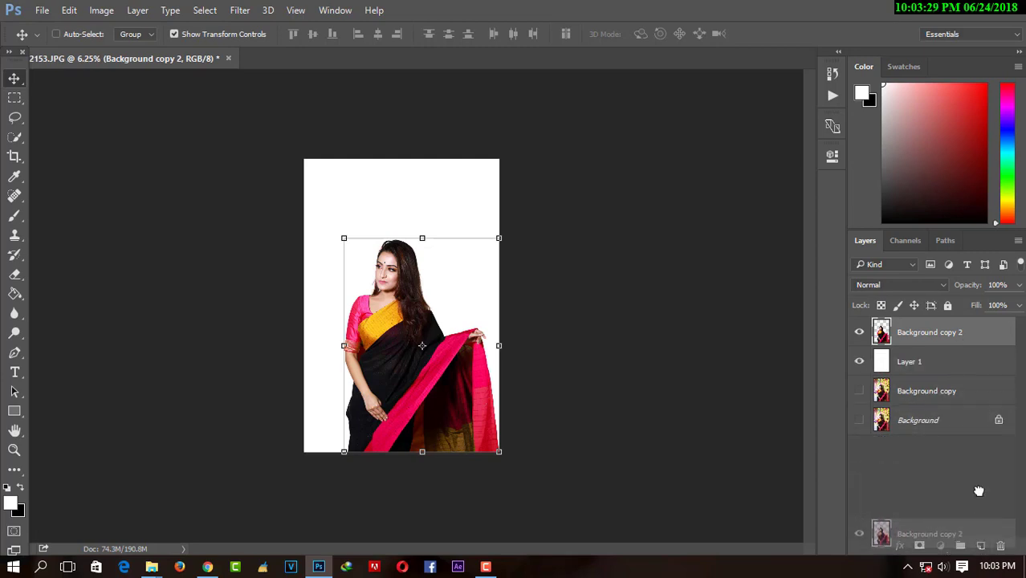
drag(962, 346, 980, 545)
Step: Give Background copy 3 a black Color Overlay at 100%, making a solid silhouette
click(901, 546)
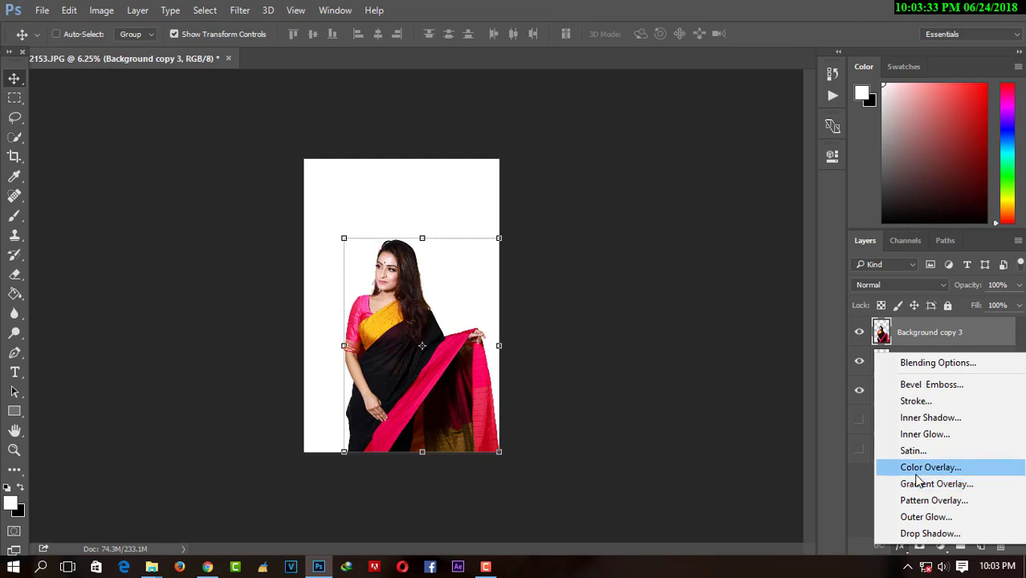
click(916, 472)
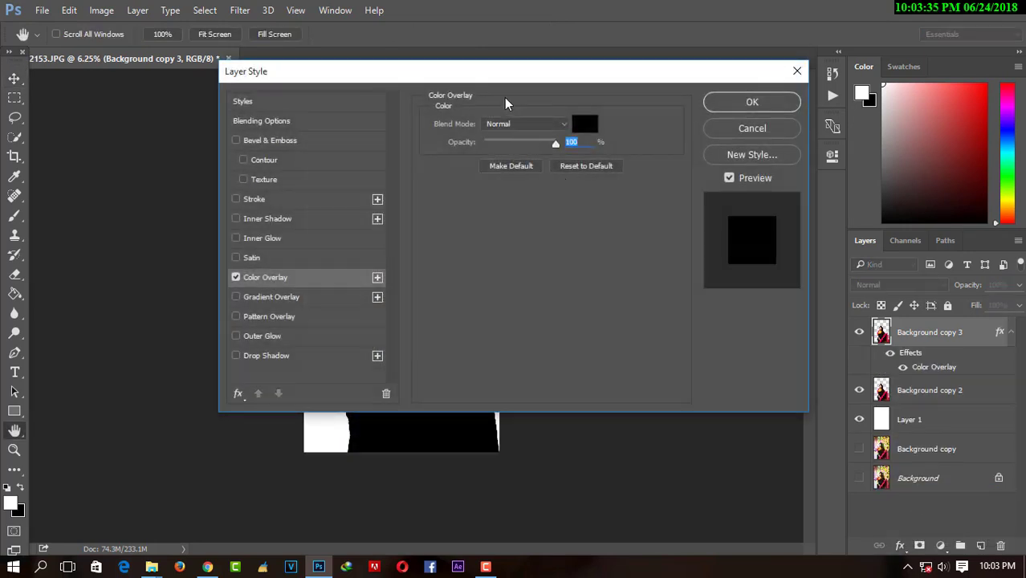
drag(520, 70, 793, 126)
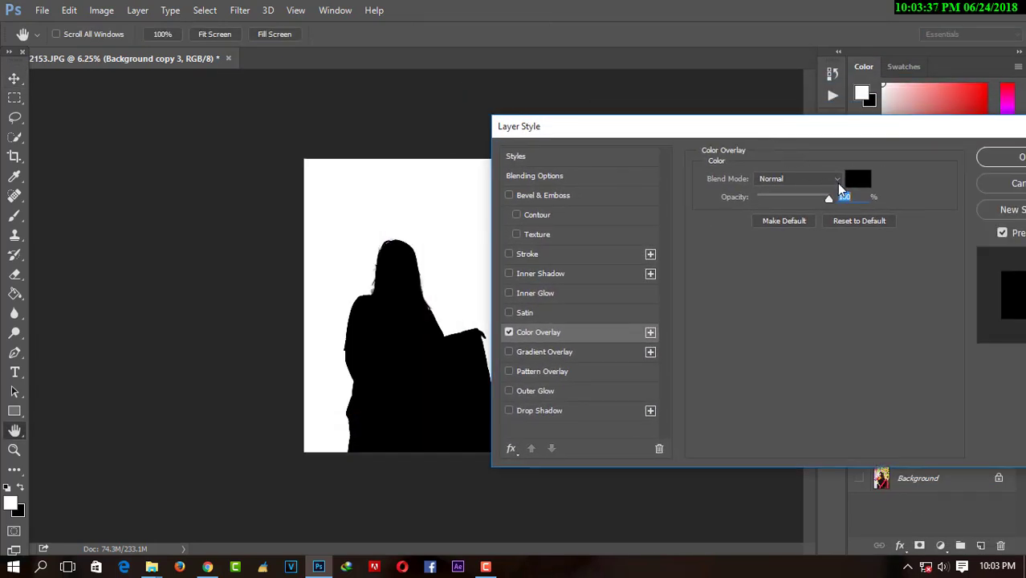
click(857, 167)
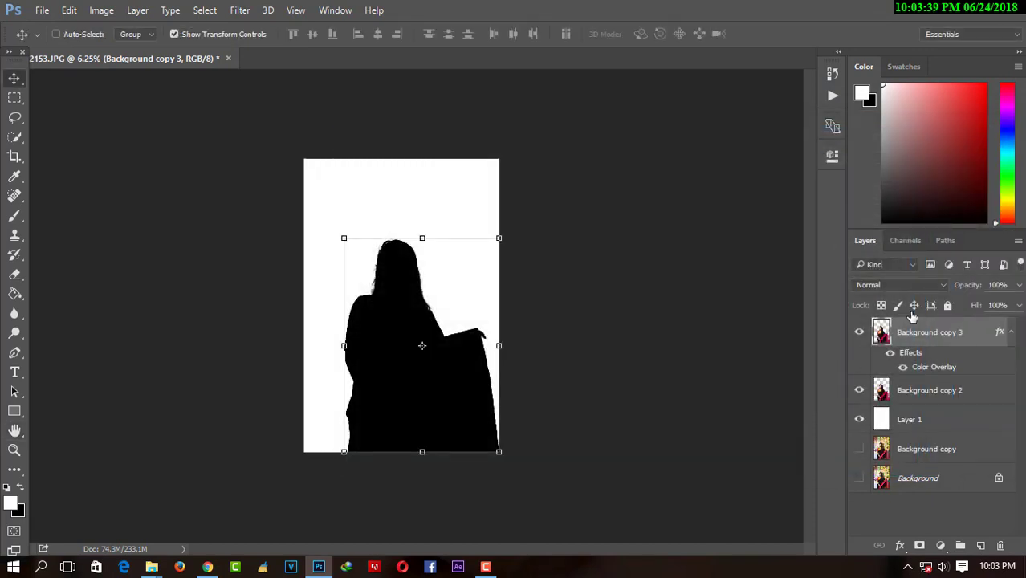
Step: Move the silhouette below the colour portrait, offset it right and set 39% opacity
drag(920, 337, 917, 403)
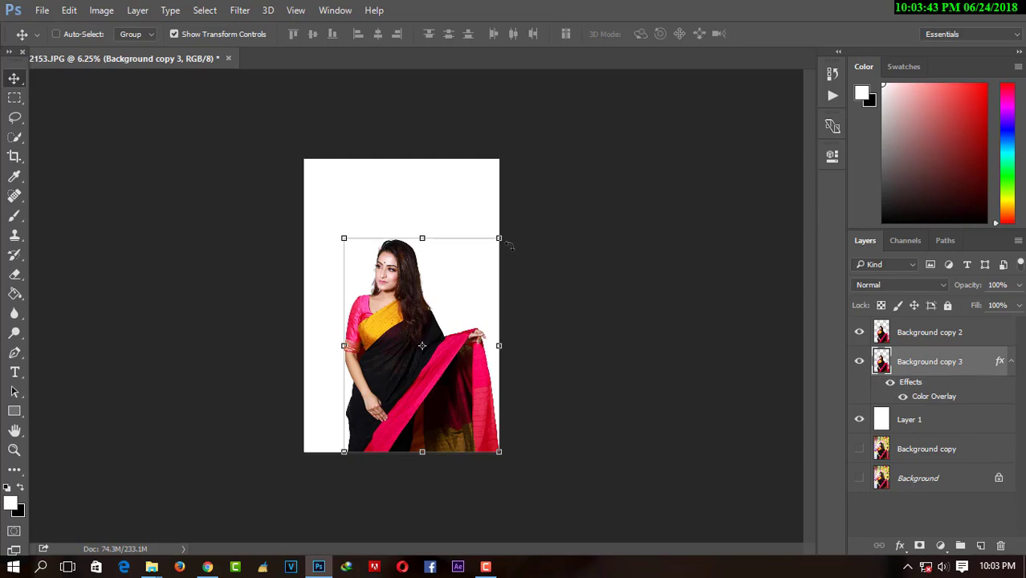
drag(401, 335, 418, 361)
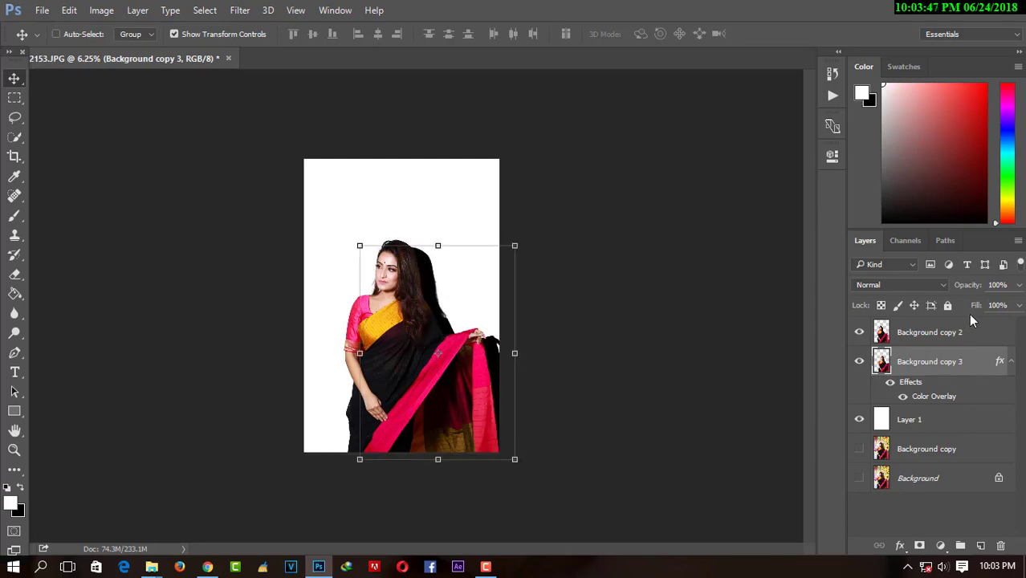
click(1019, 285)
Step: Soften the silhouette with a Gaussian Blur of radius 61.1 pixels
click(240, 11)
mouse_move(247, 177)
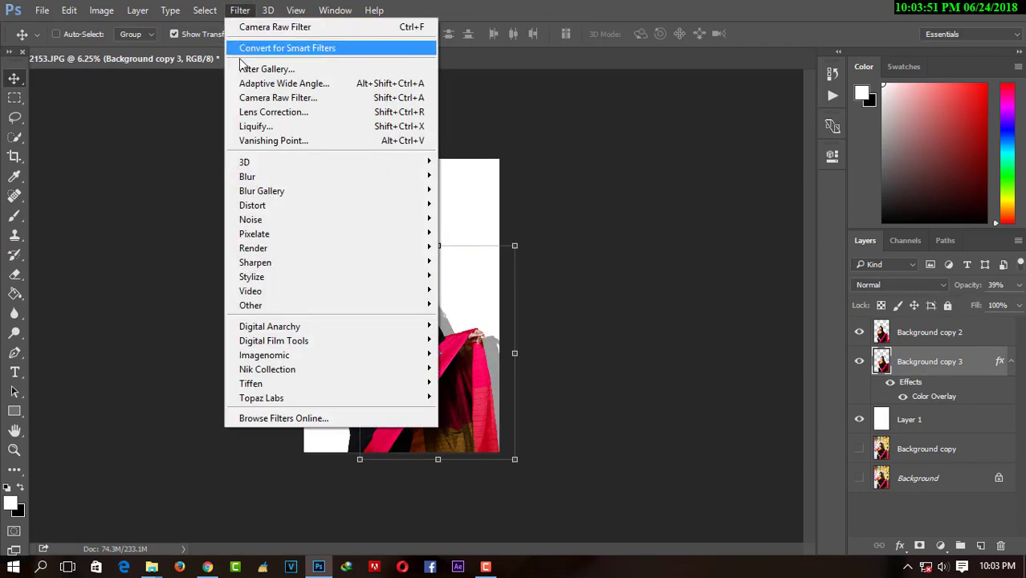
click(475, 234)
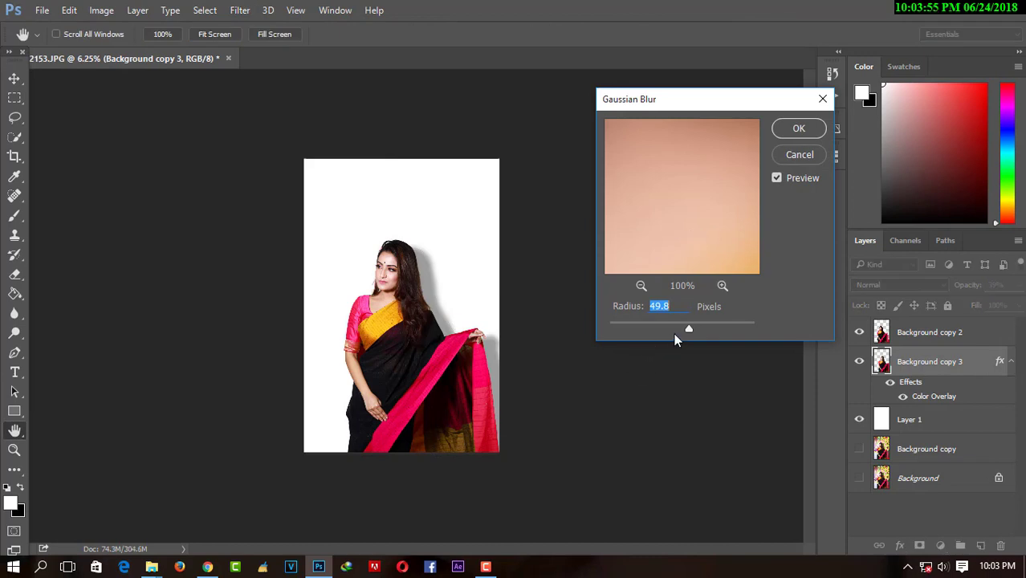
drag(686, 329, 692, 329)
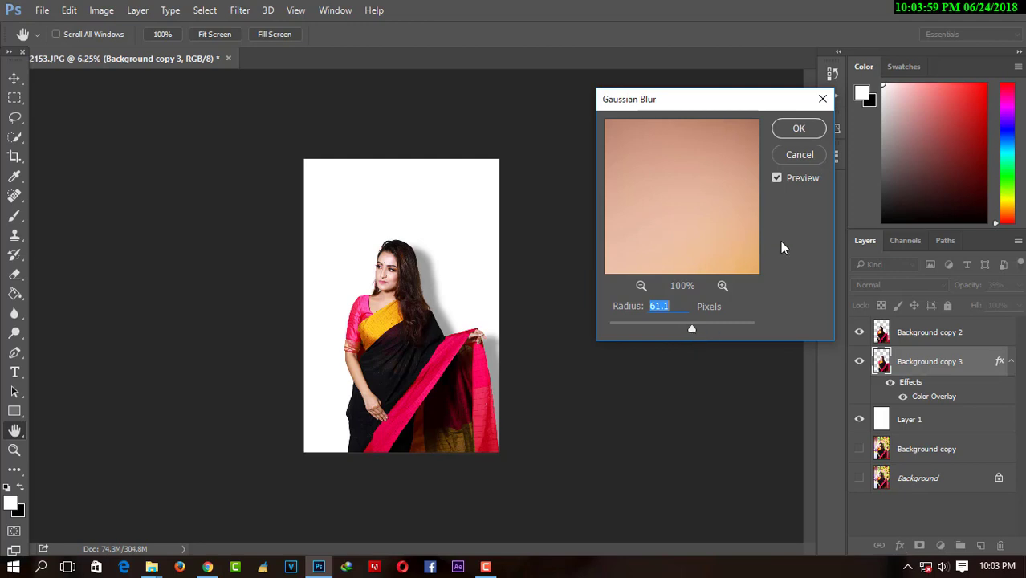
click(799, 128)
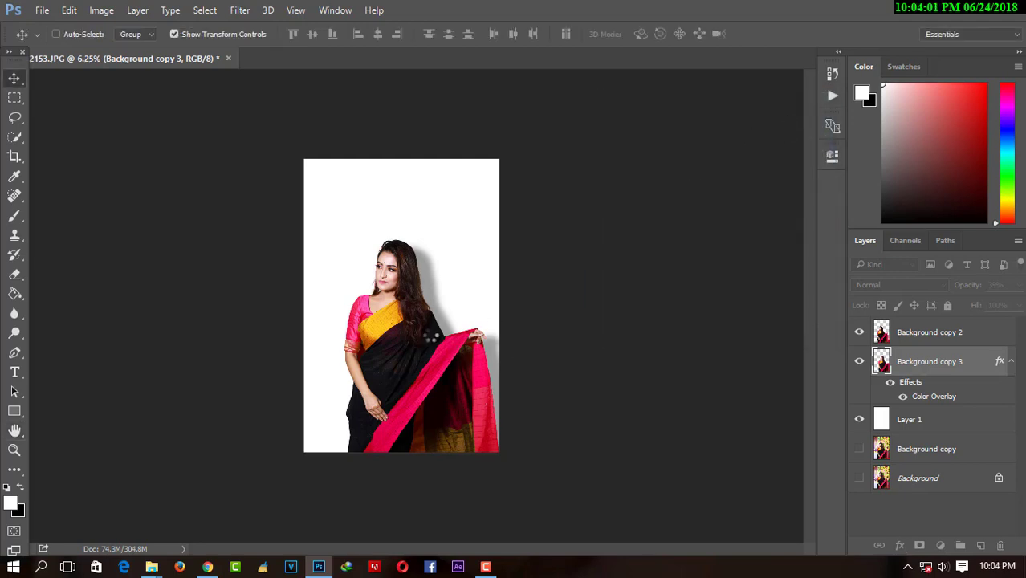
Step: Drag and arrow-key nudge the shadow so it sits just behind the woman
drag(436, 326, 437, 318)
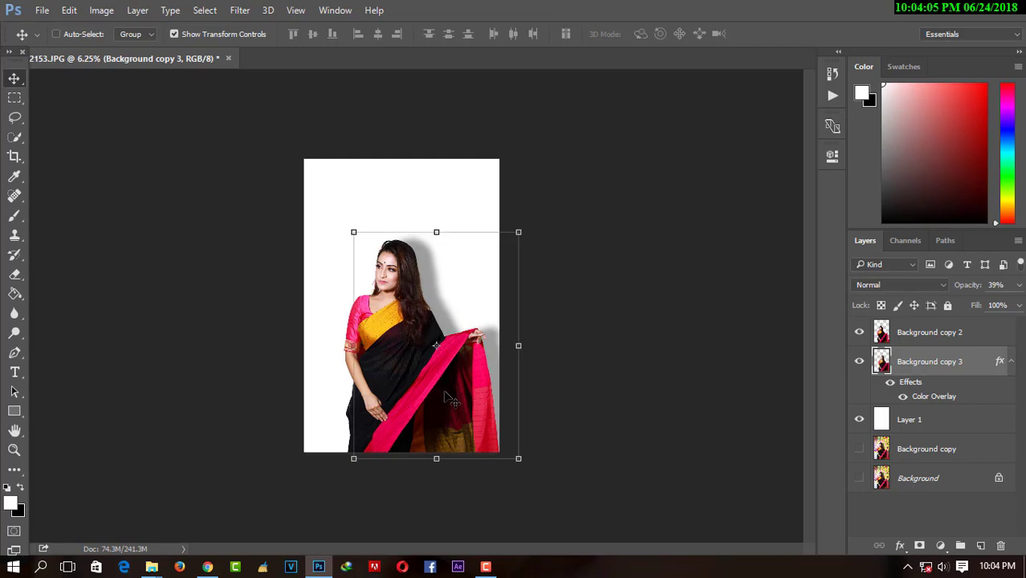
key(shift+Down)
key(shift+Down)
key(shift+Down)
key(shift+Down)
key(shift+Down)
key(shift+Down)
key(shift+Down)
key(shift+Down)
key(shift+Down)
key(shift+Down)
key(shift+Down)
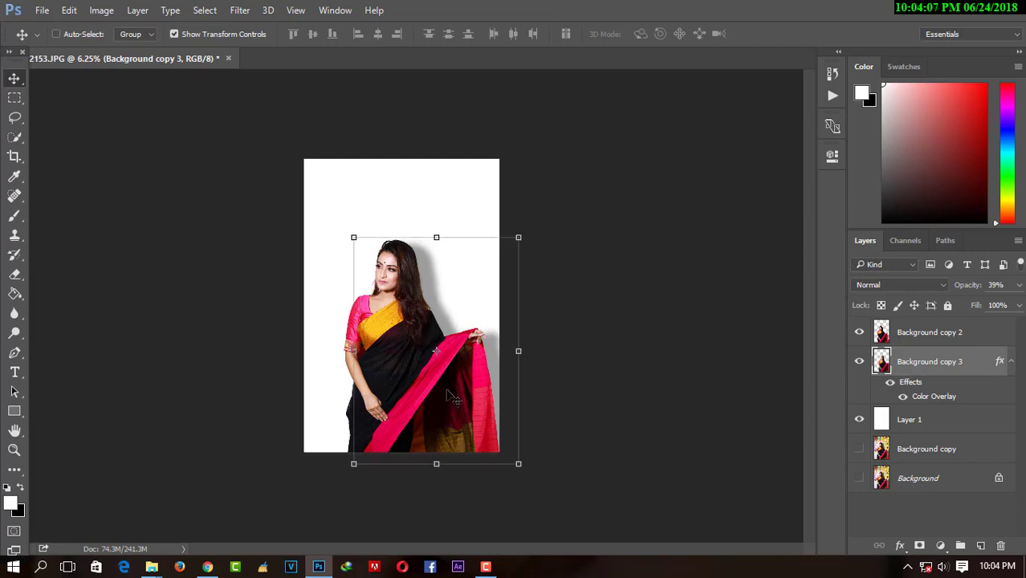
mouse_move(454, 353)
mouse_down()
mouse_move(471, 281)
mouse_move(447, 356)
mouse_move(410, 354)
mouse_up()
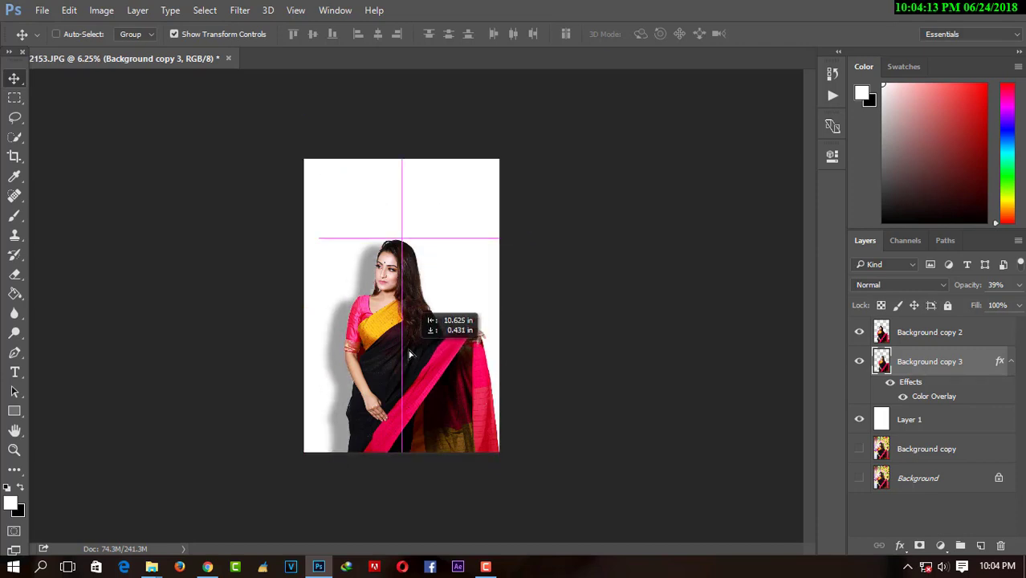
mouse_move(409, 355)
mouse_down()
mouse_move(443, 351)
mouse_move(450, 363)
mouse_up()
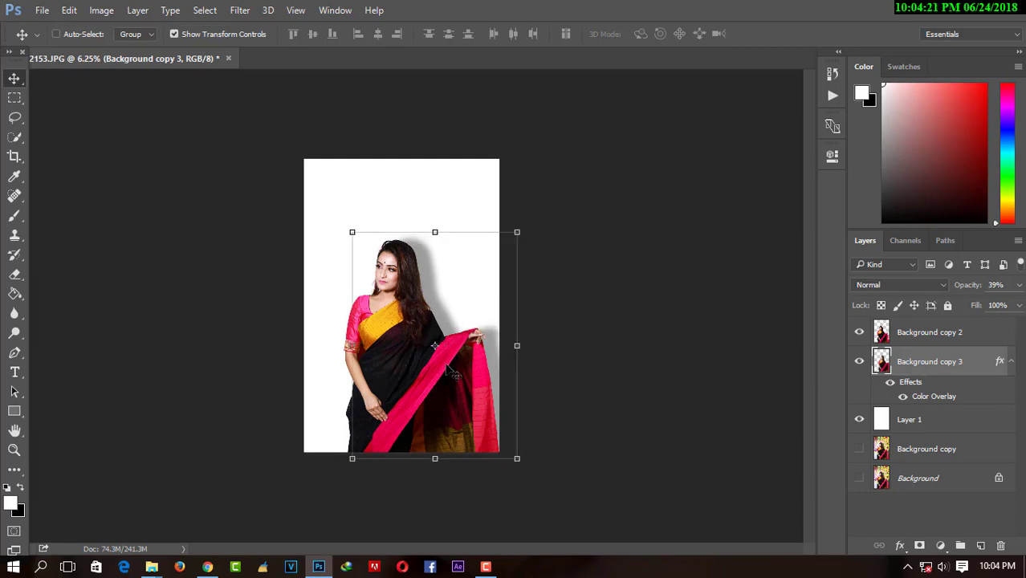
key(shift+Down)
key(shift+Down)
key(shift+Down)
key(shift+Down)
key(shift+Down)
key(shift+Down)
key(shift+Down)
key(shift+Down)
key(shift+Down)
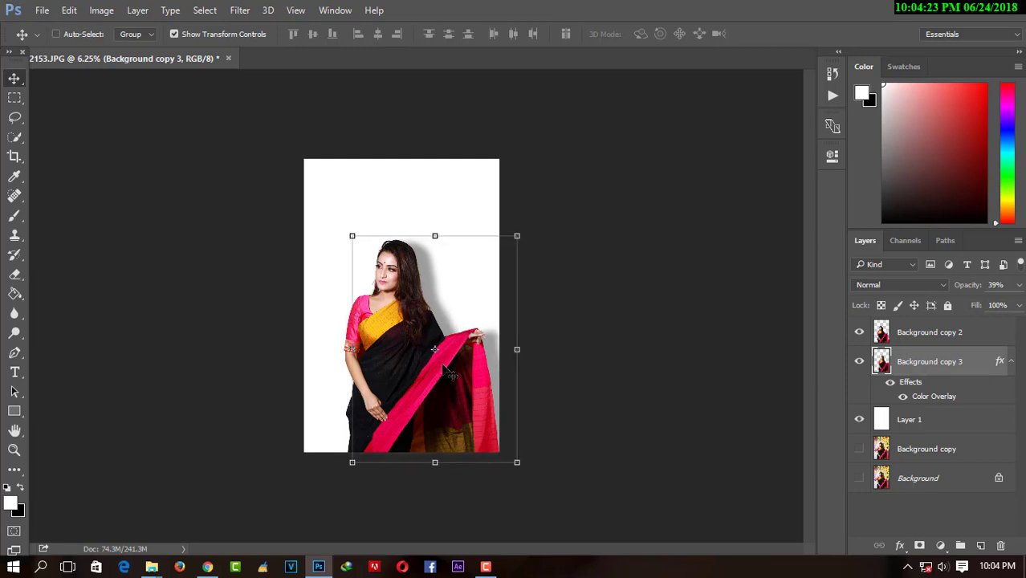
key(shift+Down)
key(shift+Down)
key(shift+Down)
key(shift+Left)
key(shift+Left)
key(shift+Left)
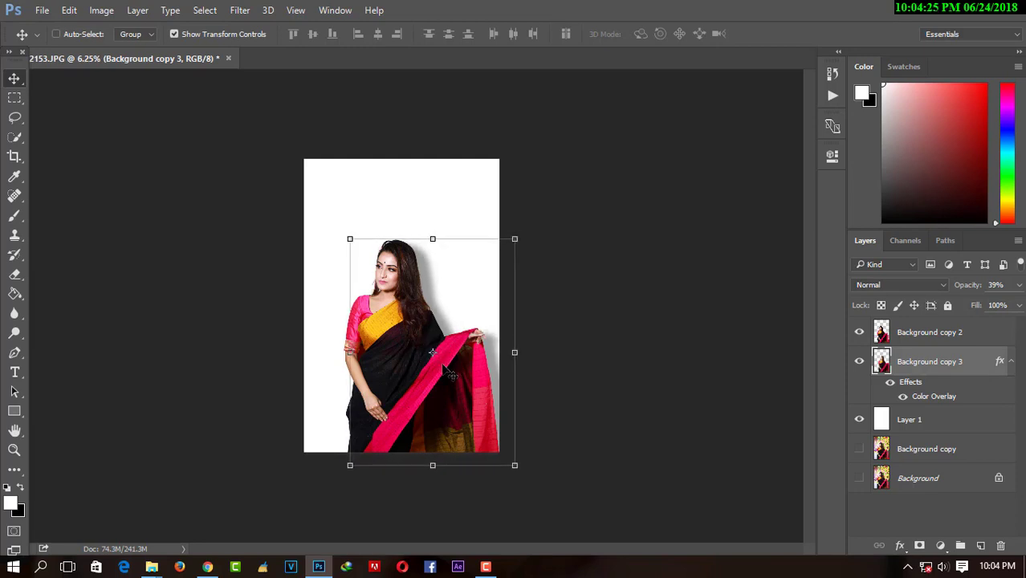
key(shift+Left)
key(Up)
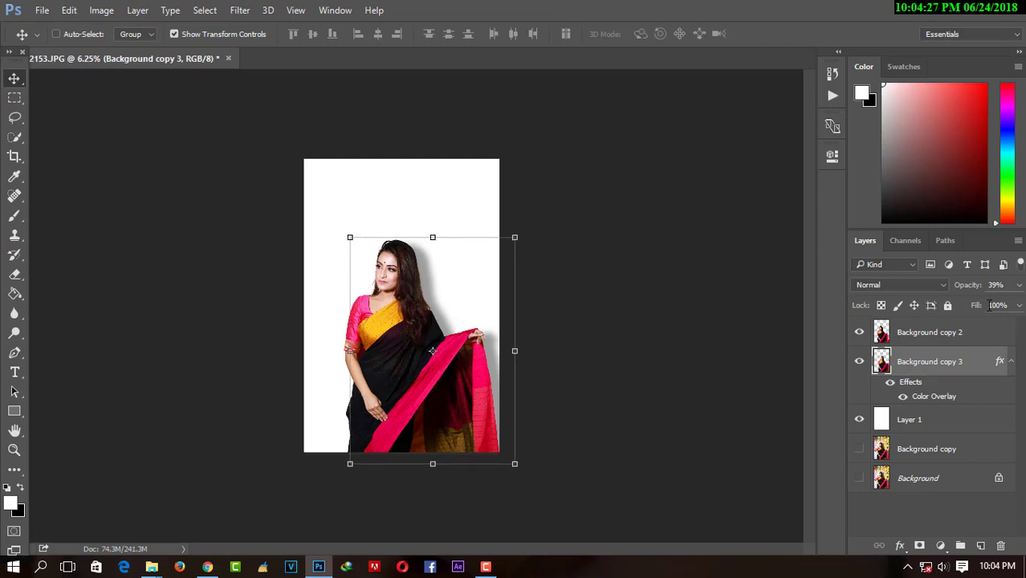
Step: Lower the shadow layer's opacity to 29% and nudge it slightly right
click(1017, 286)
drag(967, 305, 965, 304)
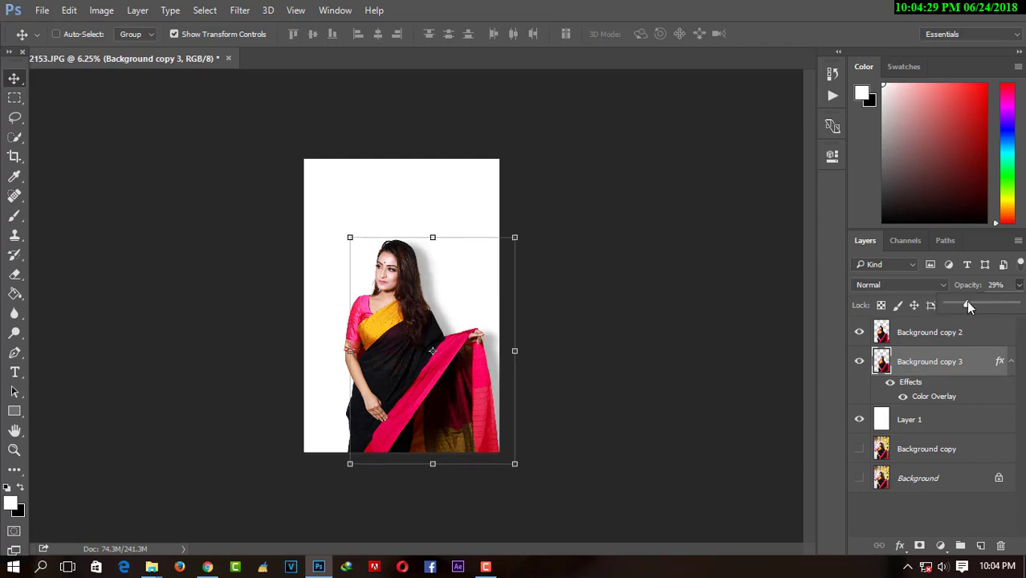
drag(436, 341, 442, 347)
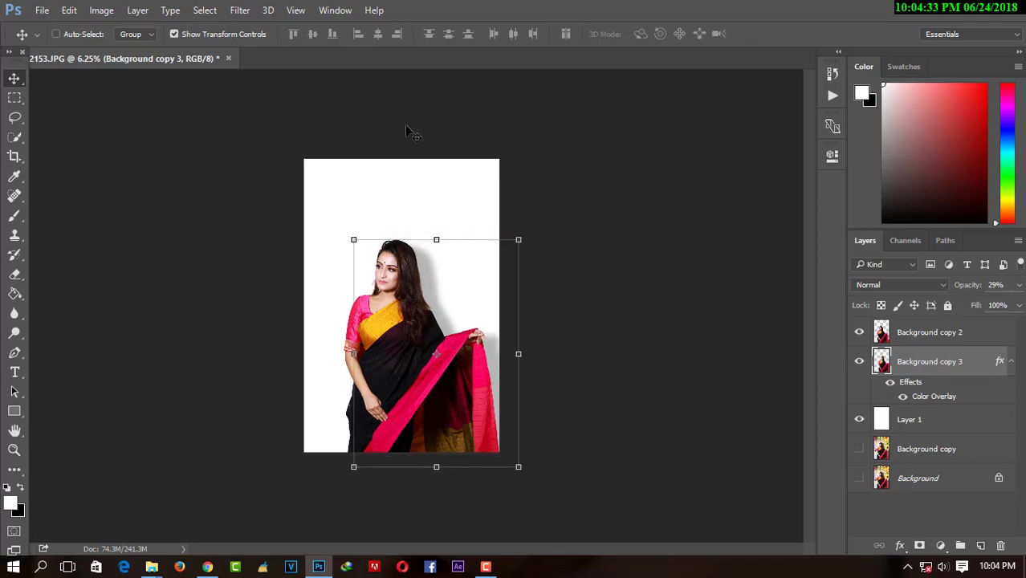
click(239, 9)
mouse_move(246, 177)
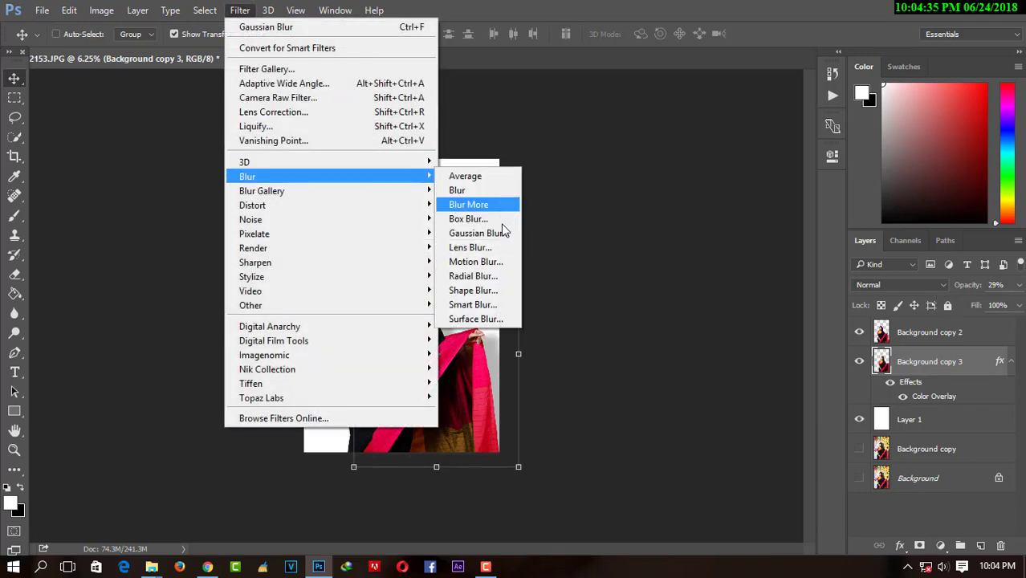
Step: Blur the shadow again with a 61.1 px Gaussian Blur
click(502, 232)
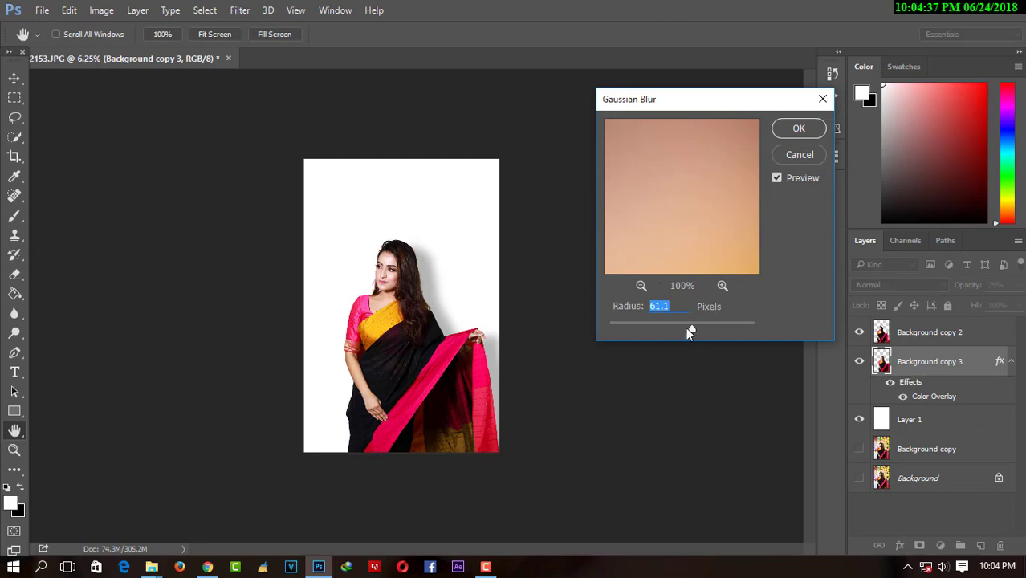
drag(689, 326, 691, 326)
click(798, 128)
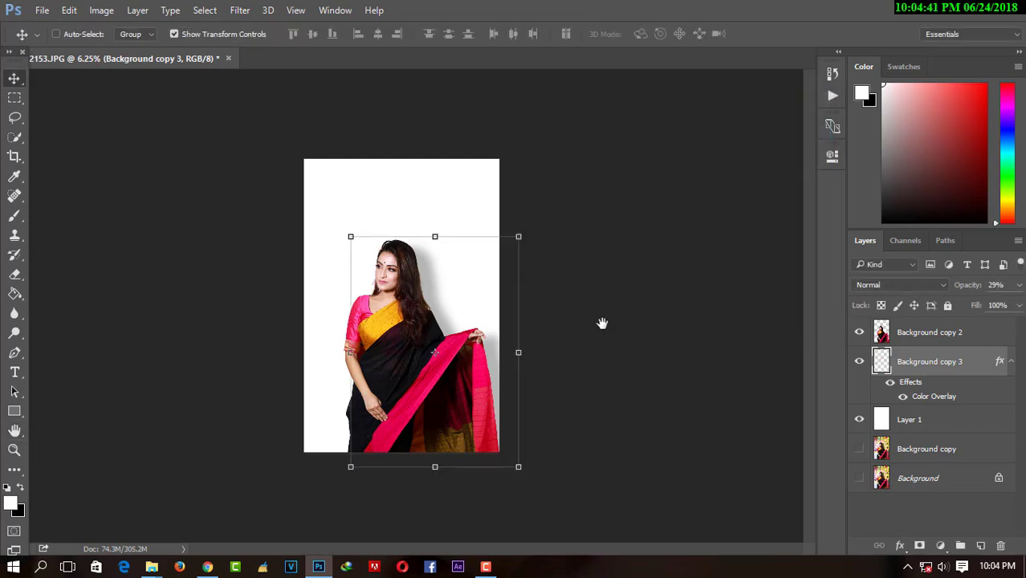
Step: Merge the portrait, Layer 1 shadow and white background layers into one layer
key(ctrl+minus)
key(ctrl+minus)
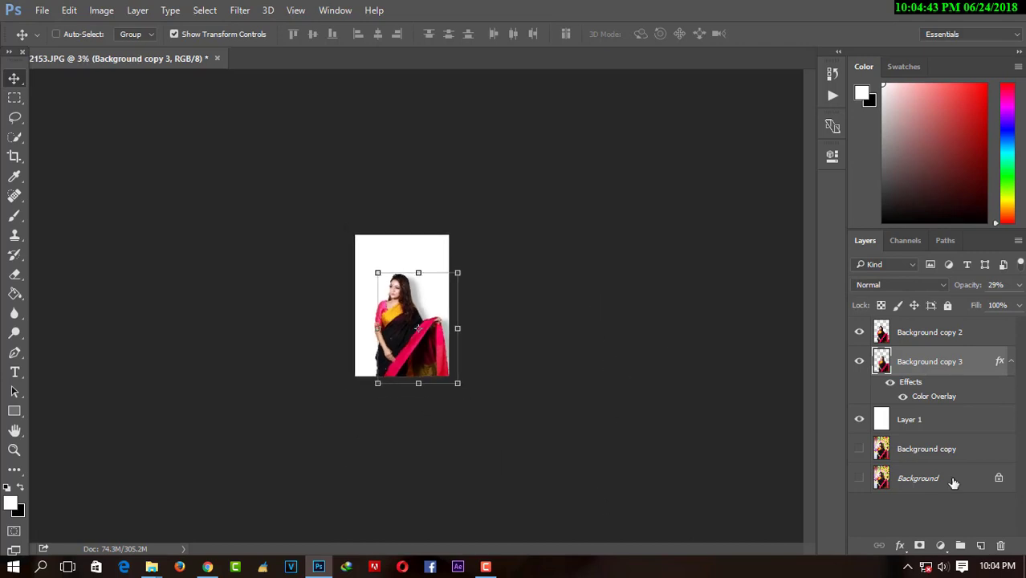
ctrl+click(921, 342)
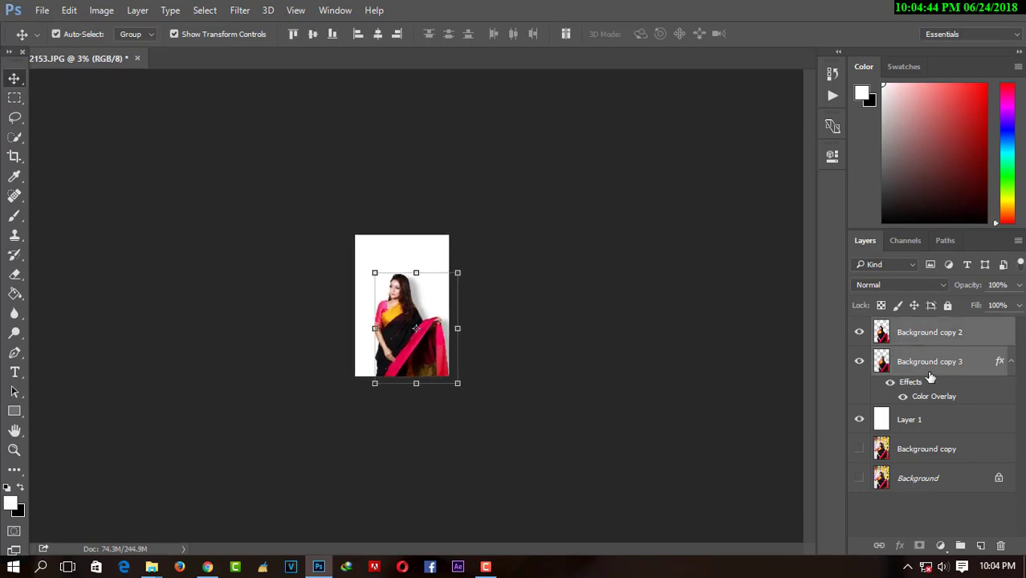
ctrl+click(923, 422)
right_click(923, 421)
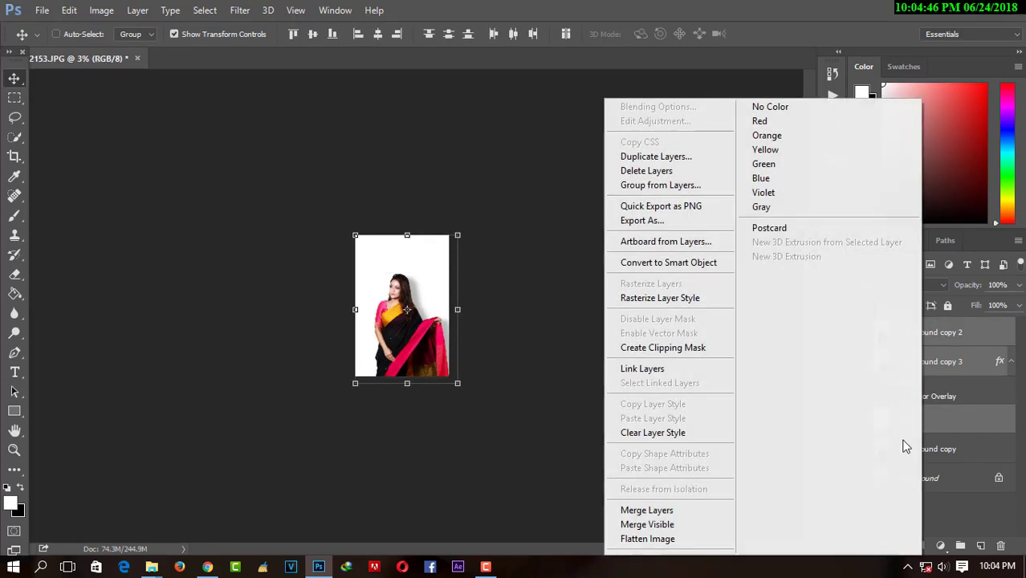
click(679, 510)
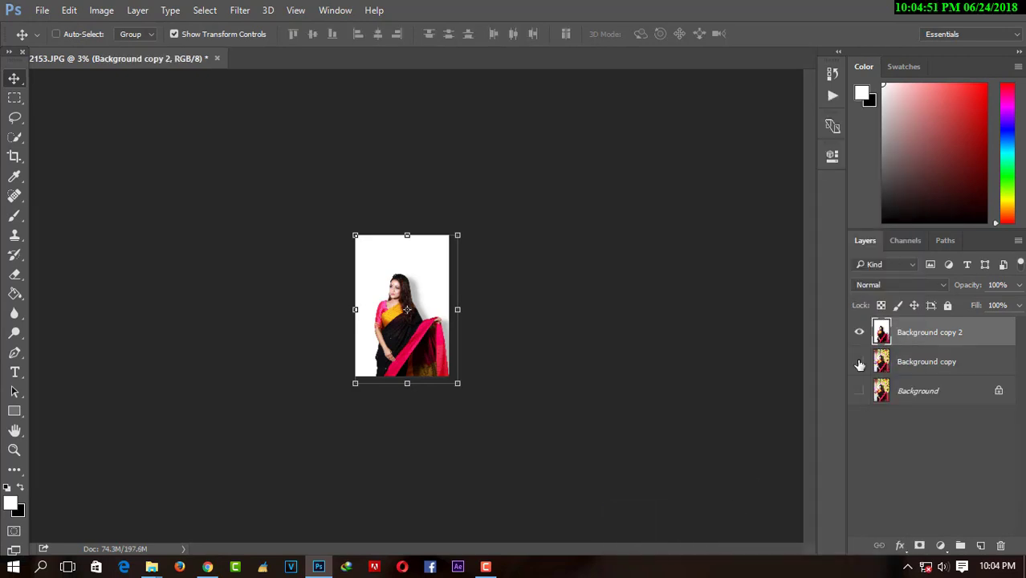
Step: Apply a crop to the image and zoom back in
click(14, 157)
click(690, 34)
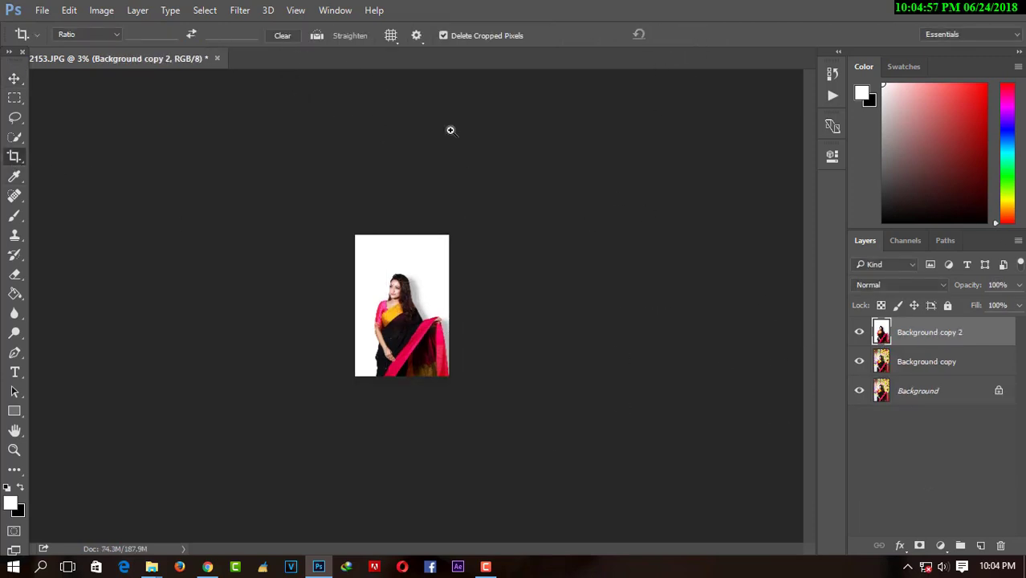
key(ctrl+plus)
key(ctrl+plus)
key(ctrl+plus)
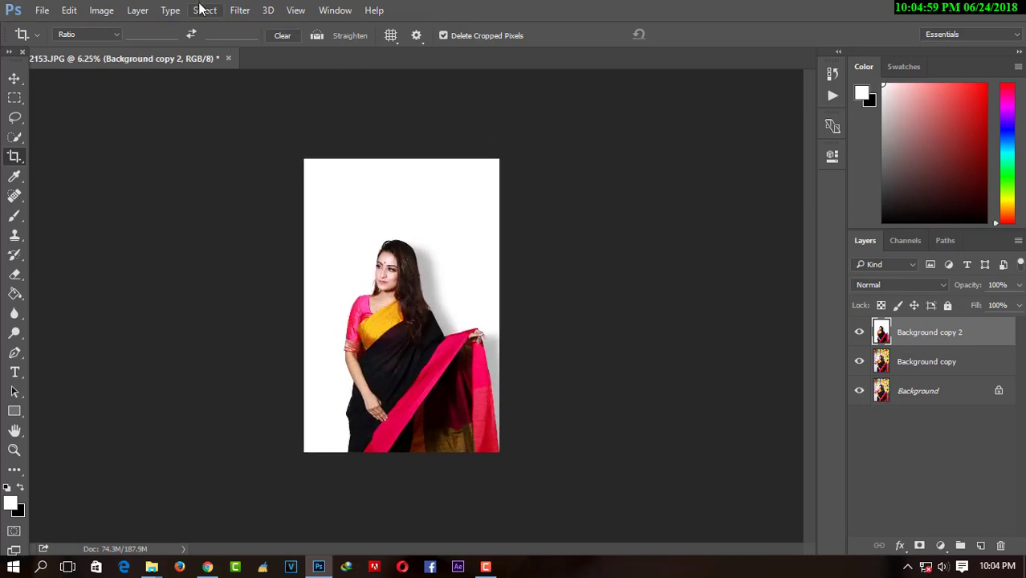
click(239, 10)
Step: In the Camera Raw filter, set Highlight Priority post-crop vignetting Amount to -35
click(282, 98)
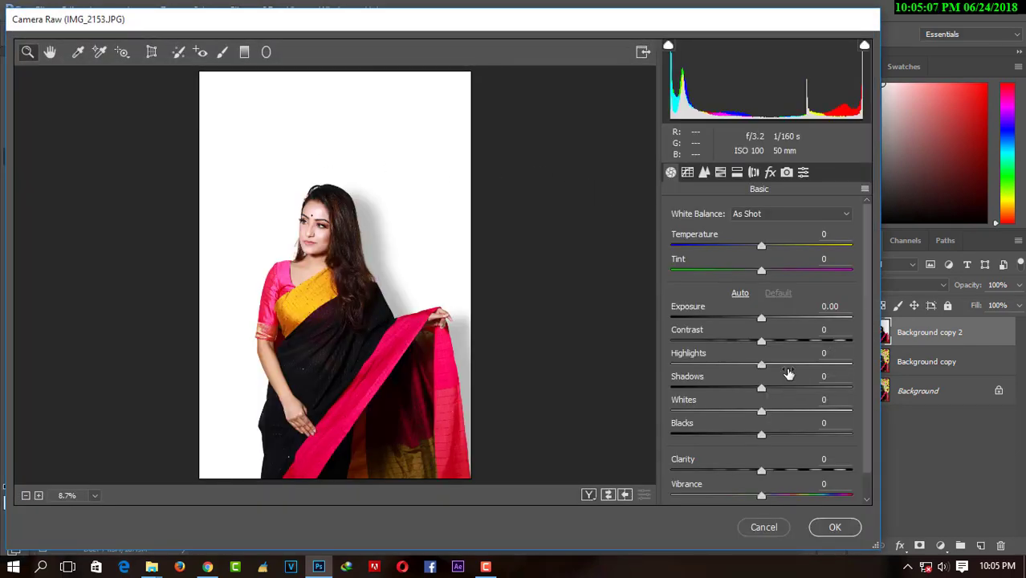
click(768, 175)
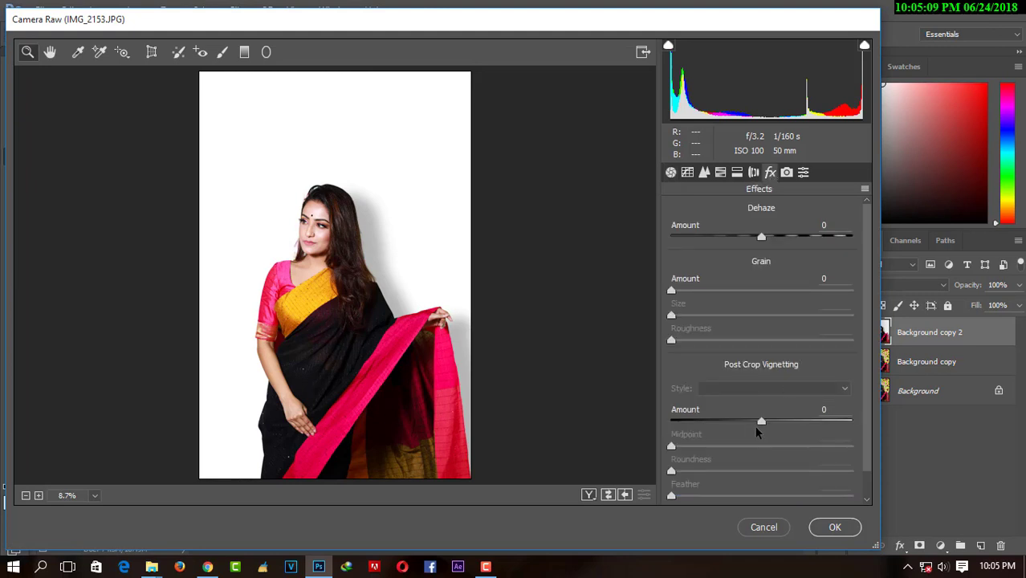
drag(761, 423, 671, 447)
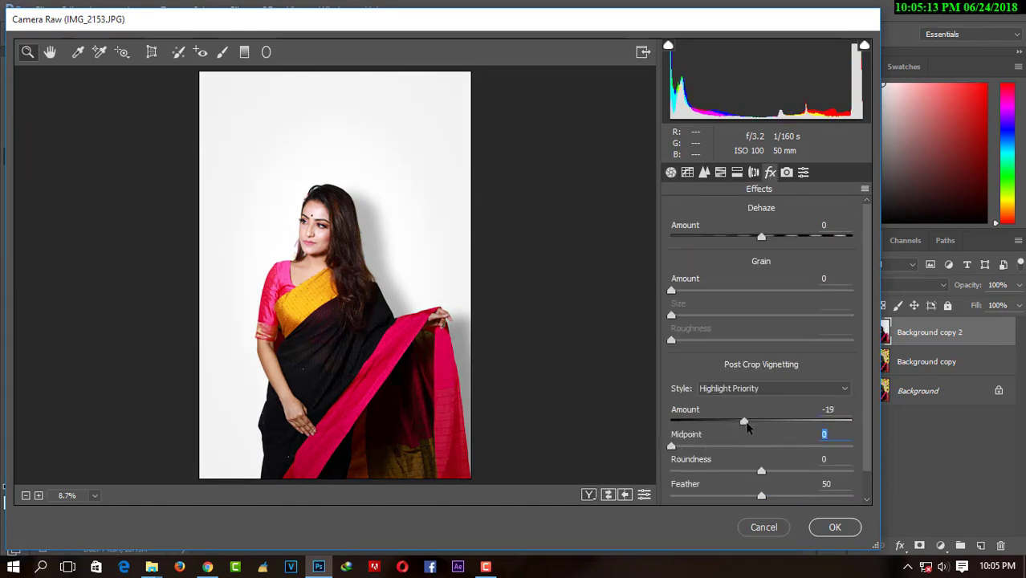
drag(744, 423, 730, 423)
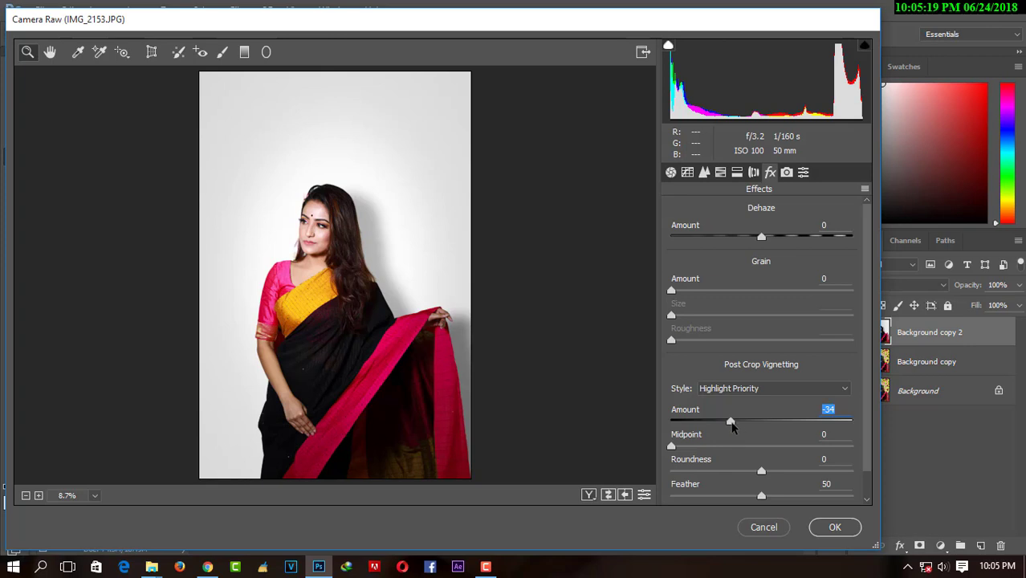
drag(732, 423, 728, 423)
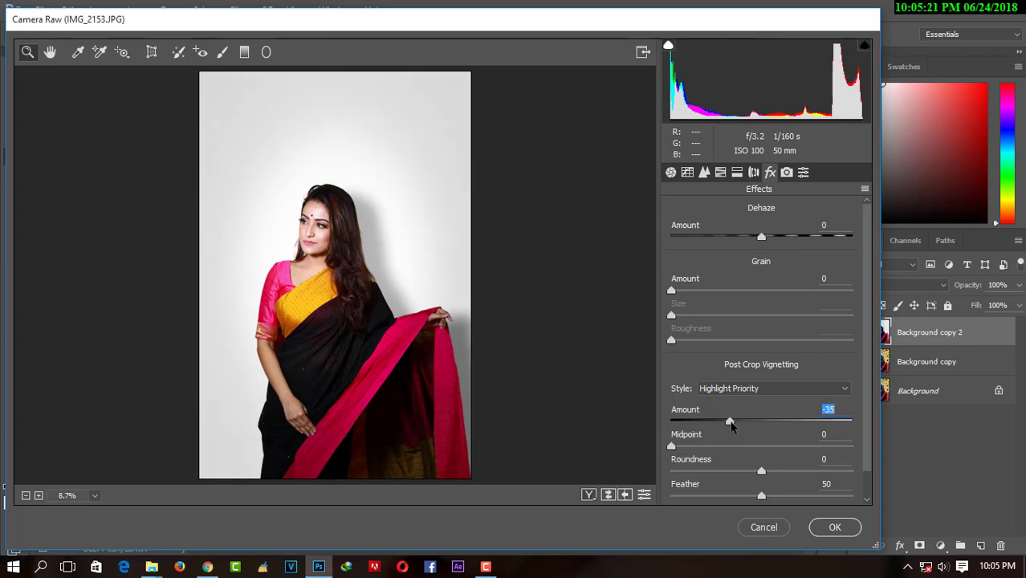
click(670, 173)
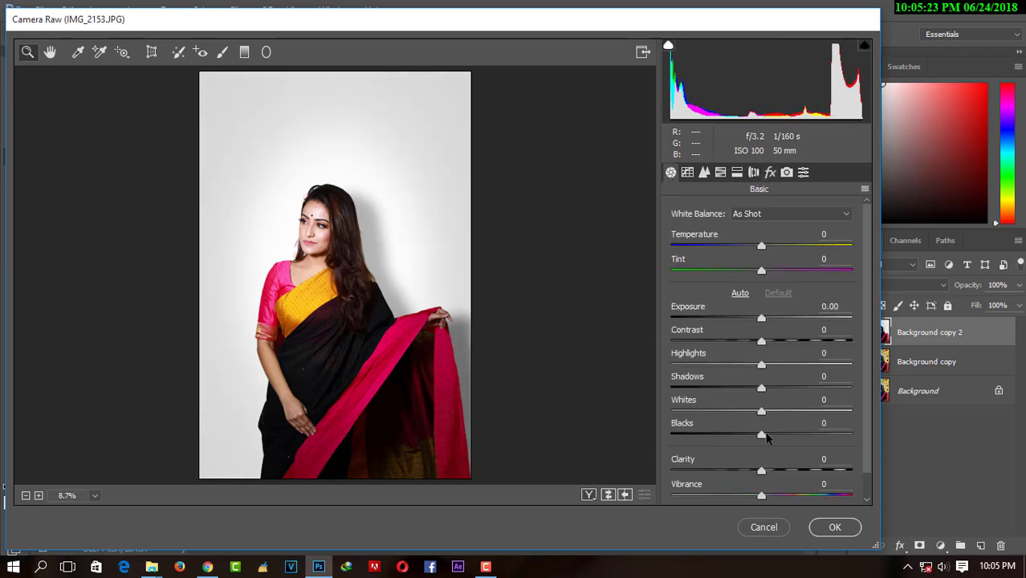
Step: Set Blacks -13, Clarity +8 and Contrast +21 in Camera Raw's Basic panel, then apply
drag(759, 436, 750, 435)
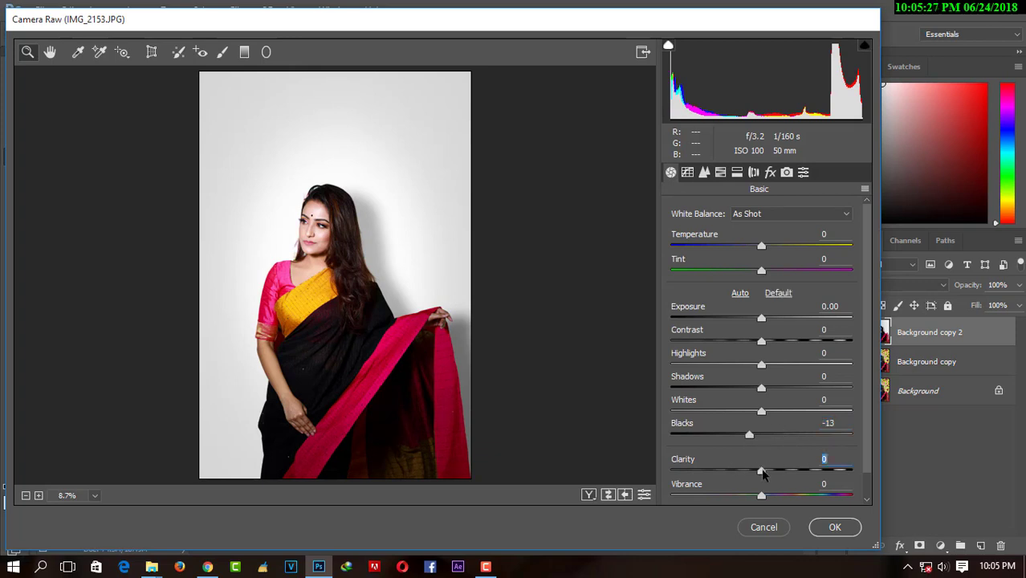
drag(763, 472, 769, 472)
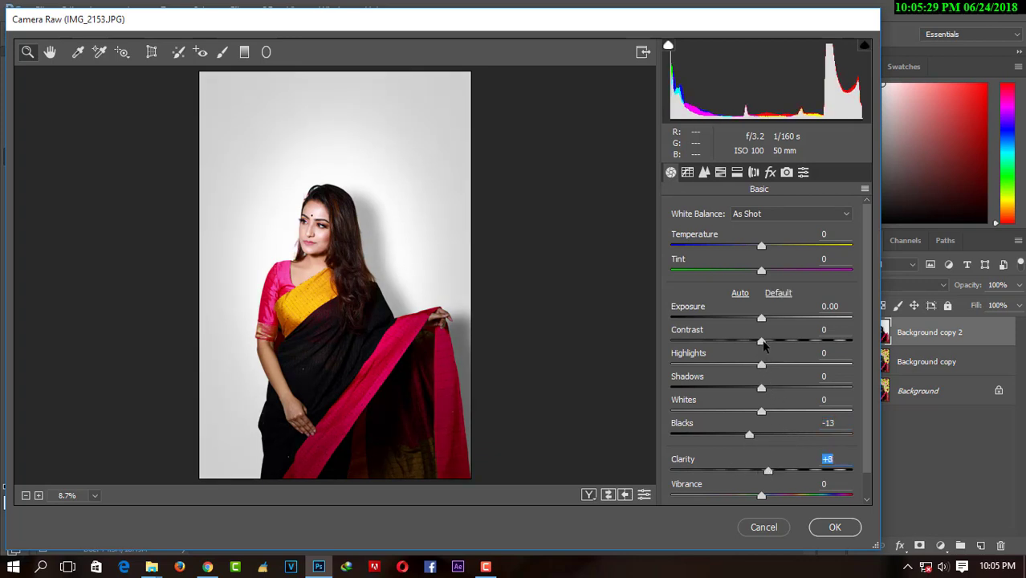
drag(761, 341, 780, 341)
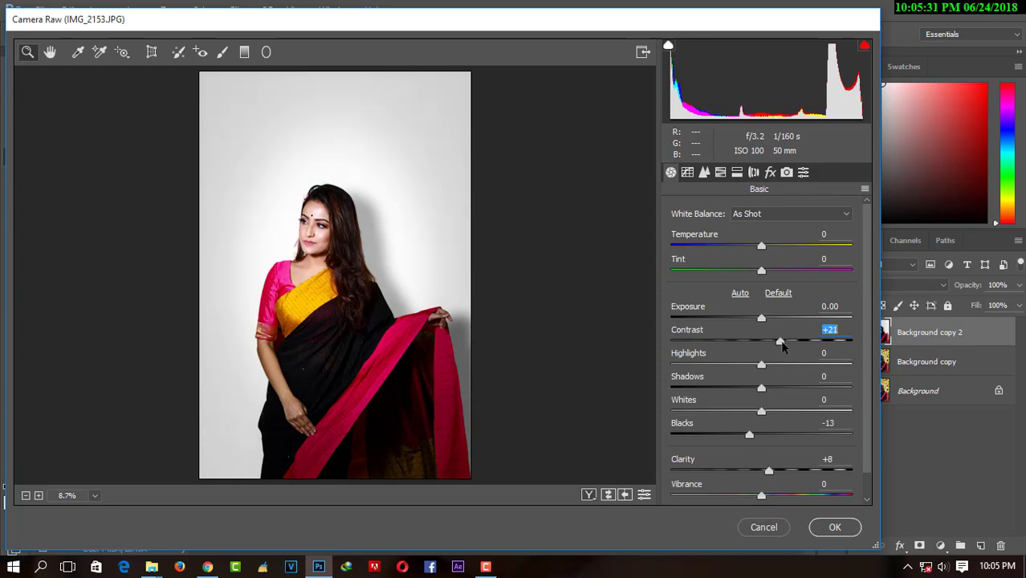
click(819, 532)
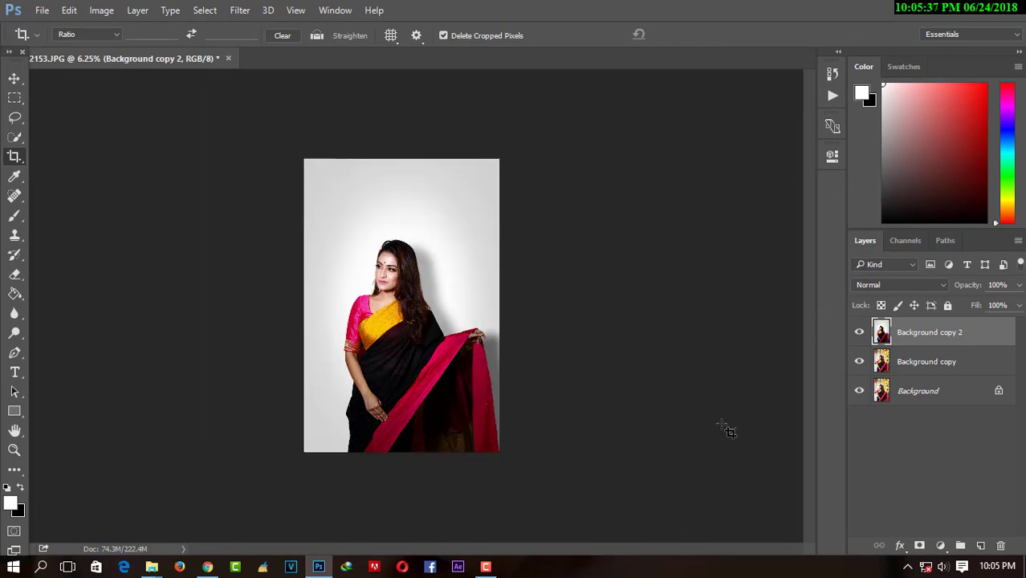
Step: Zoom in on the hand and saree and duplicate the photo layer twice
key(ctrl+plus)
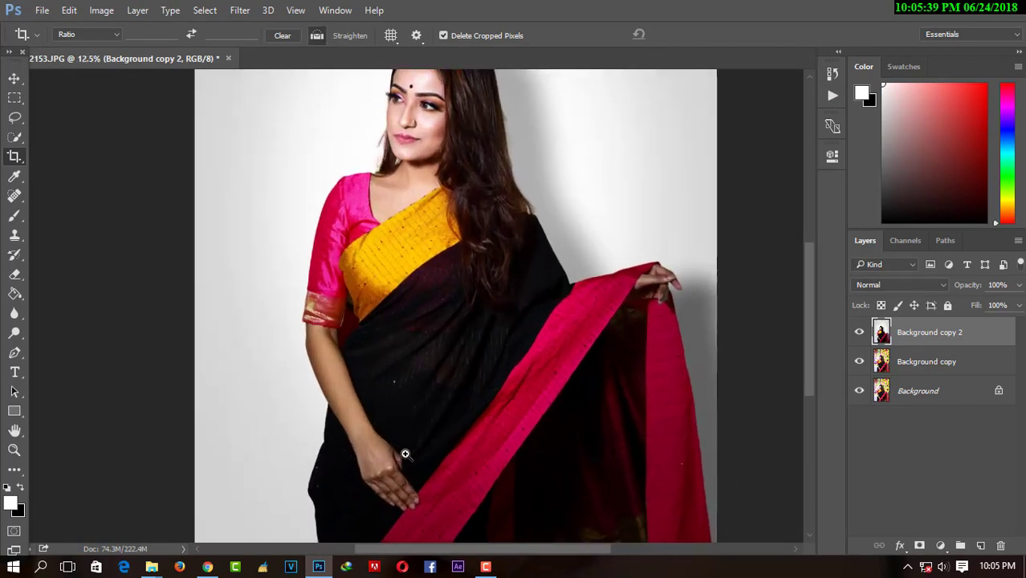
ctrl+click(404, 454)
key(ctrl+j)
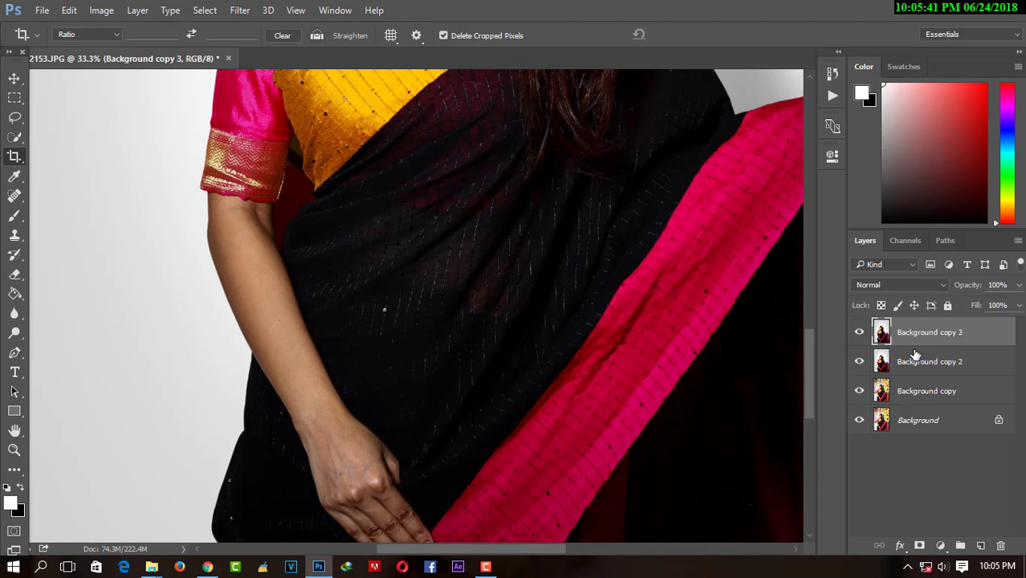
key(ctrl+j)
Step: Lighten the forearm skin with the Dodge tool at Midtones, 11% exposure
drag(401, 417, 414, 340)
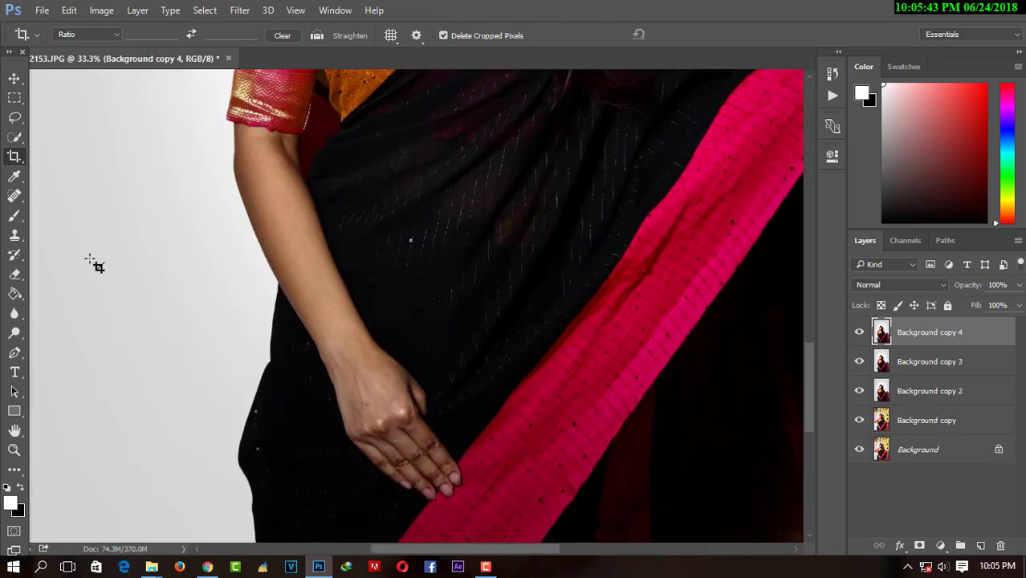
click(14, 332)
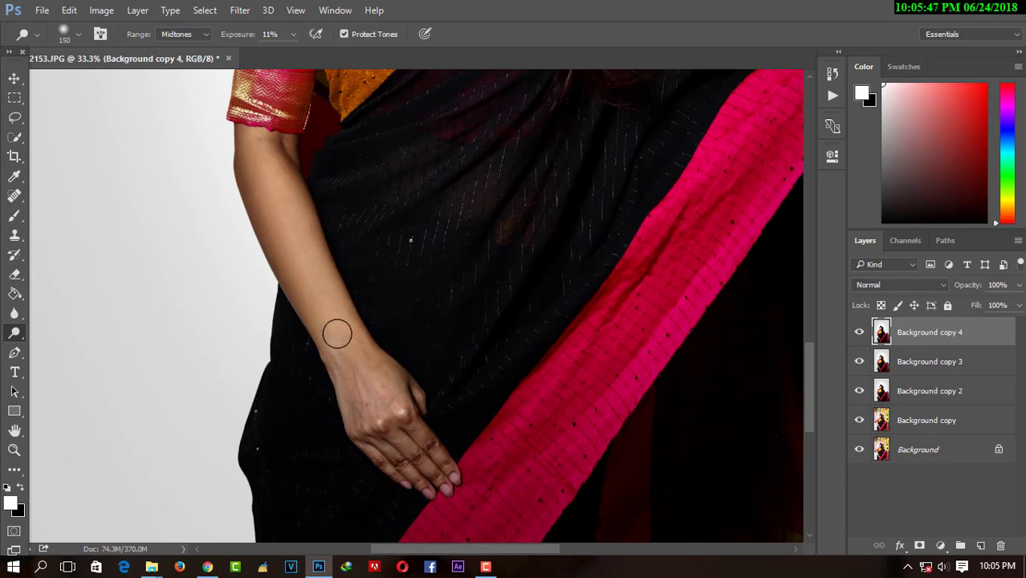
mouse_move(337, 333)
mouse_down()
mouse_move(270, 191)
mouse_move(289, 256)
mouse_move(243, 160)
mouse_move(276, 154)
mouse_move(254, 127)
mouse_move(374, 409)
mouse_move(348, 424)
mouse_move(367, 408)
mouse_move(413, 464)
mouse_move(432, 459)
mouse_move(375, 411)
mouse_move(407, 476)
mouse_move(327, 349)
mouse_move(343, 316)
mouse_move(327, 277)
mouse_move(375, 358)
mouse_move(384, 425)
mouse_move(412, 399)
mouse_move(362, 414)
mouse_move(440, 482)
mouse_move(234, 169)
mouse_move(284, 259)
mouse_move(258, 220)
mouse_move(229, 137)
mouse_move(295, 215)
mouse_up()
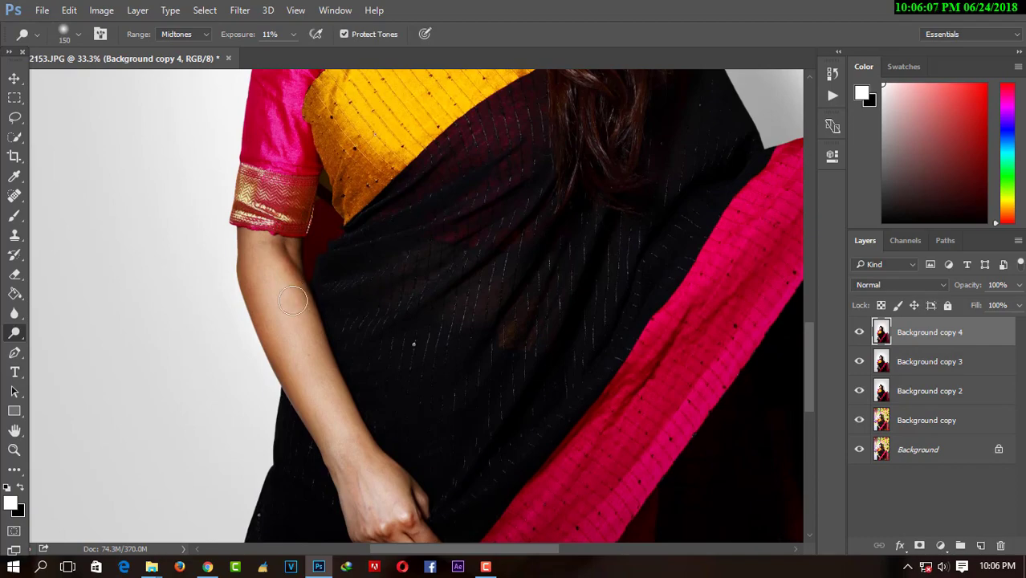
drag(387, 140, 387, 493)
drag(561, 401, 390, 269)
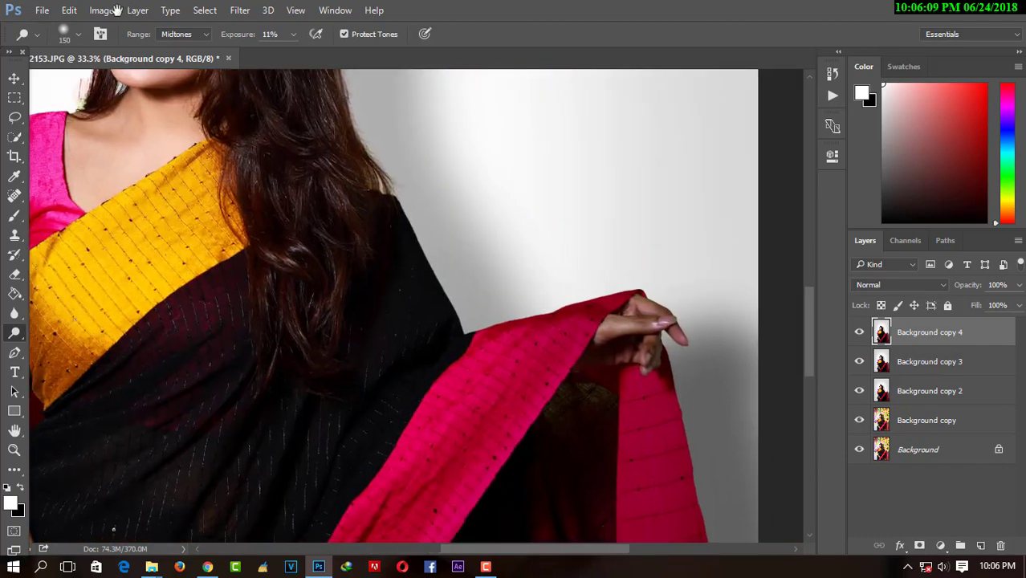
mouse_move(727, 356)
mouse_down()
mouse_move(795, 424)
mouse_move(656, 371)
mouse_move(653, 385)
mouse_move(674, 399)
mouse_up()
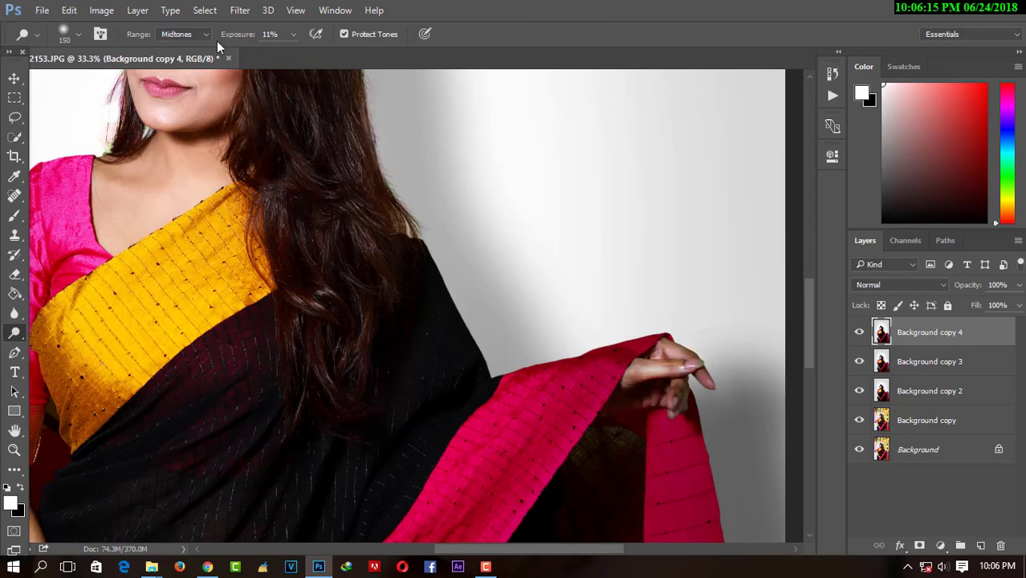
Step: Raise the Dodge tool exposure to 15%
click(293, 35)
drag(295, 51, 298, 53)
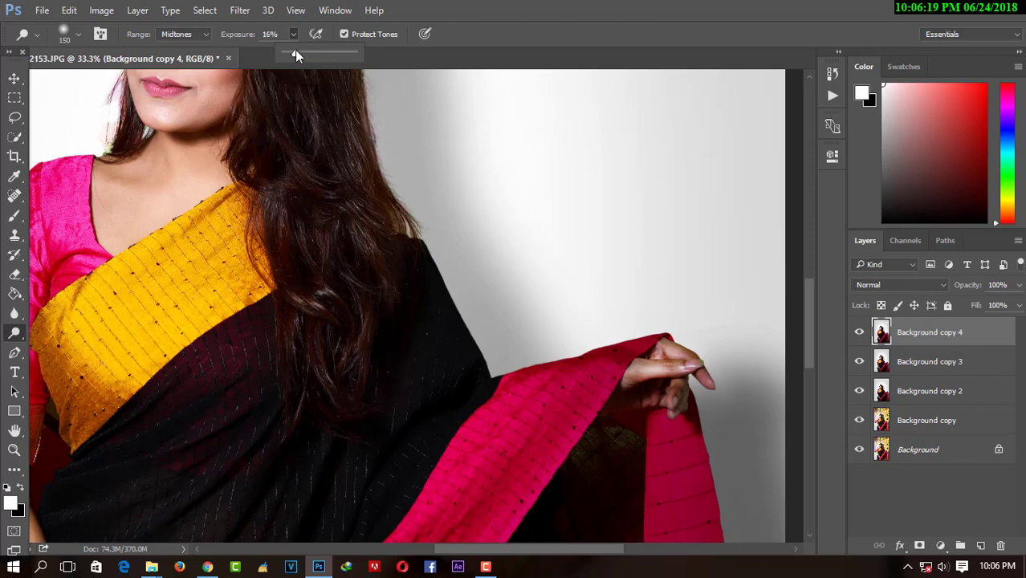
click(655, 371)
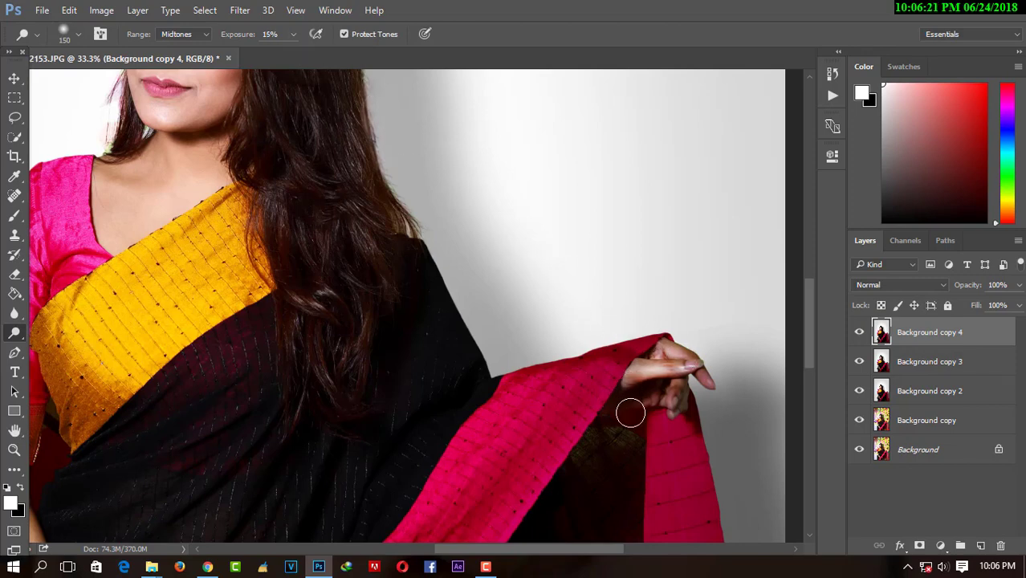
Step: Dodge the neck and collarbone skin, then zoom out toward the whole photo
drag(328, 229, 475, 341)
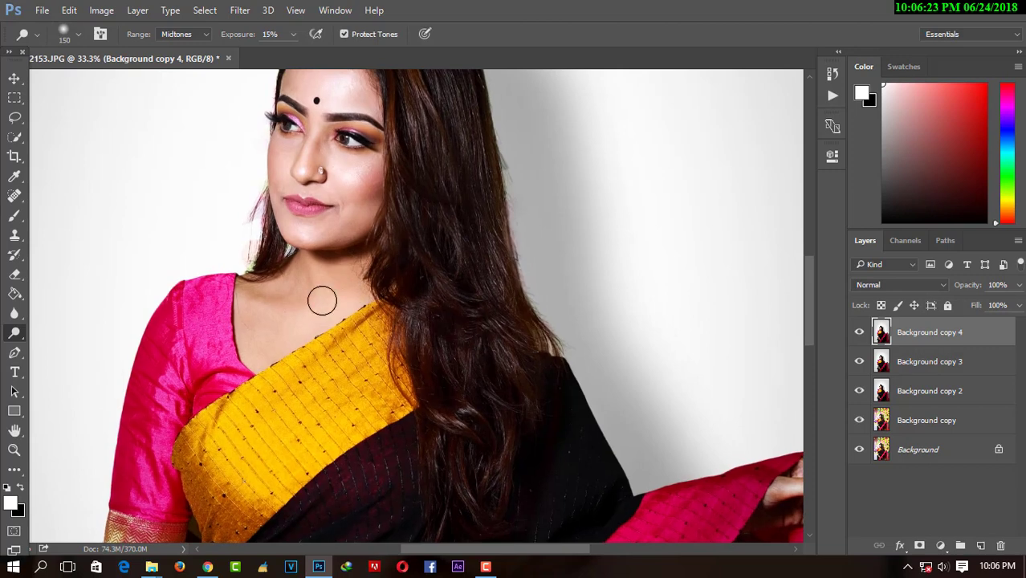
mouse_move(253, 313)
mouse_down()
mouse_move(288, 290)
mouse_move(272, 353)
mouse_move(376, 263)
mouse_up()
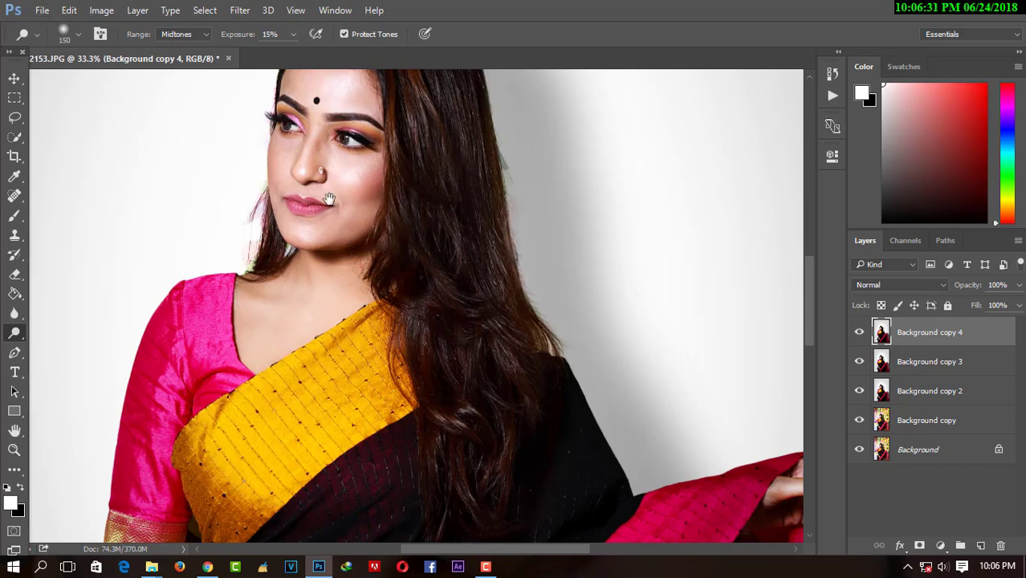
drag(374, 158, 376, 232)
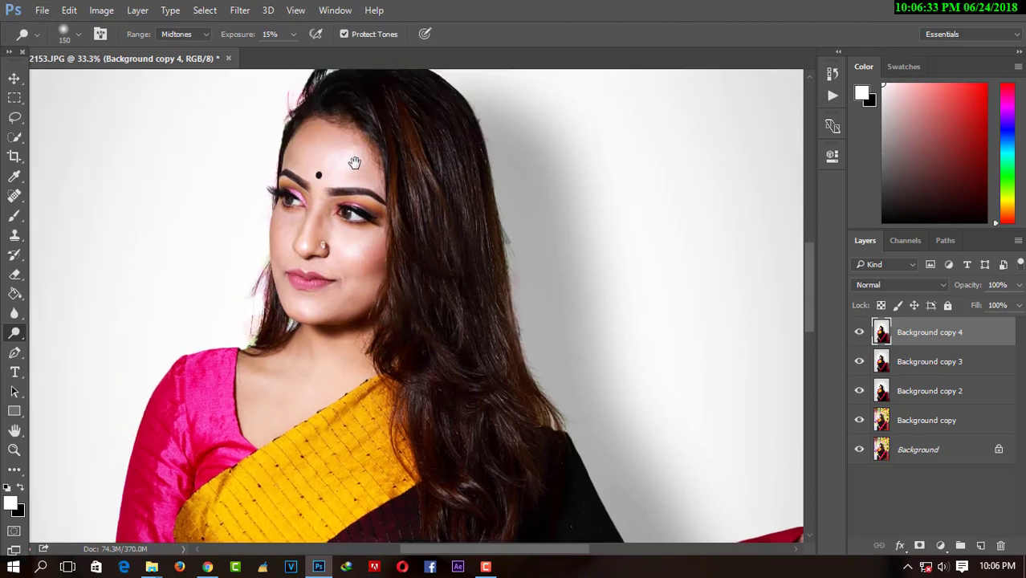
alt+click(483, 168)
alt+click(514, 172)
alt+click(573, 217)
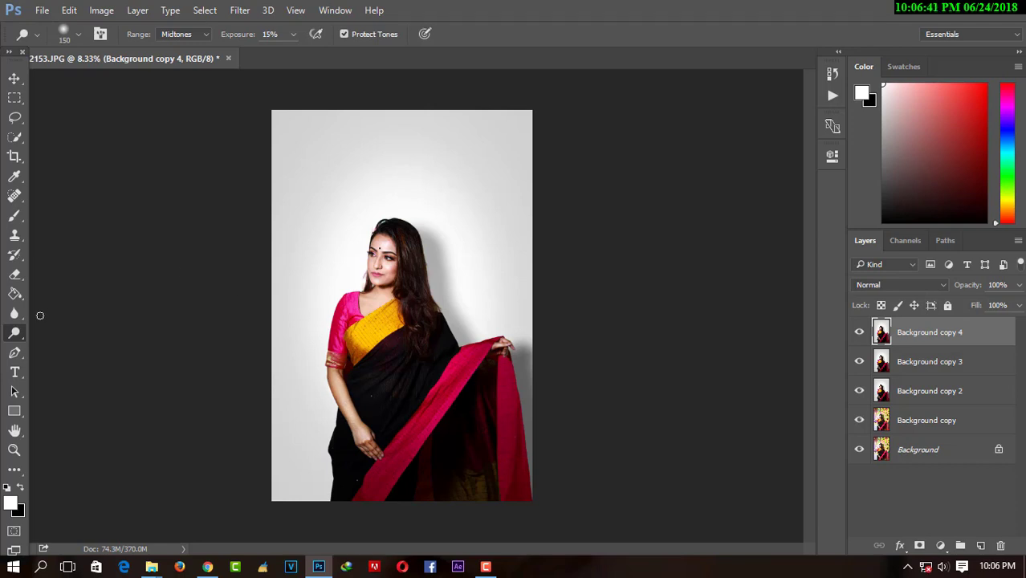
Step: Smooth the upper arm and forearm skin with a 9%-strength Smudge brush at size 200
click(16, 313)
click(95, 336)
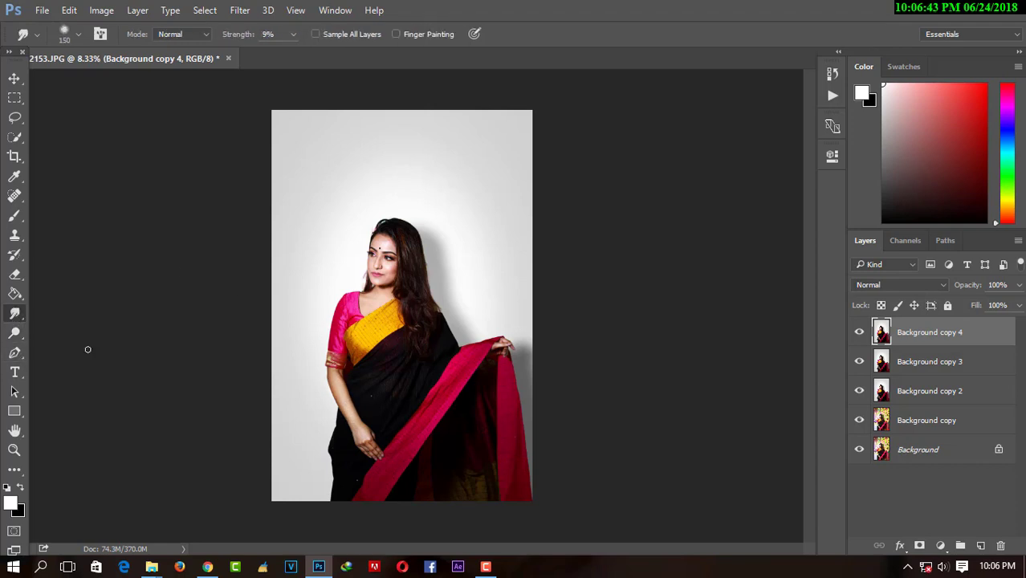
ctrl+click(522, 361)
ctrl+click(343, 430)
ctrl+click(231, 400)
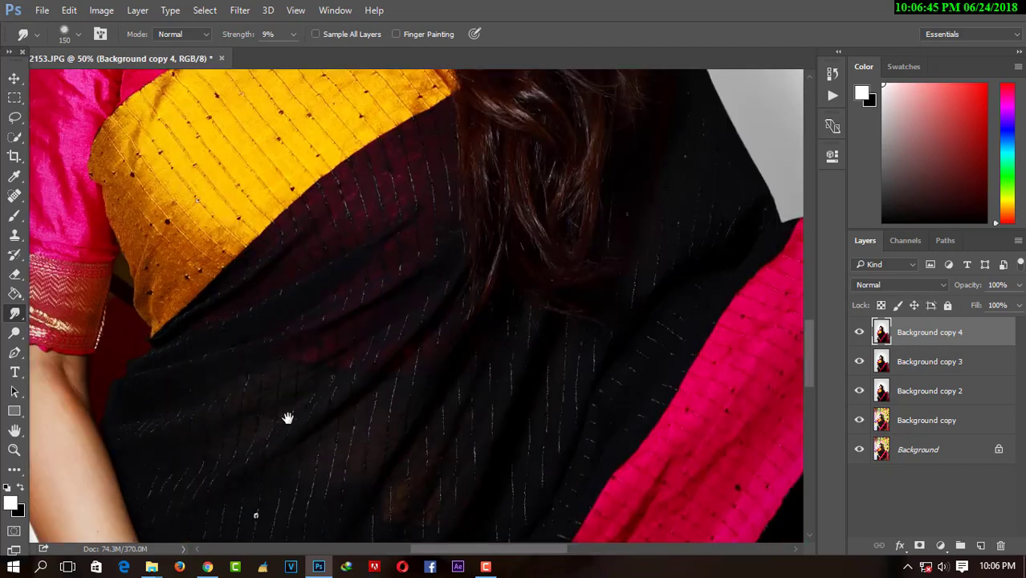
drag(287, 416, 429, 222)
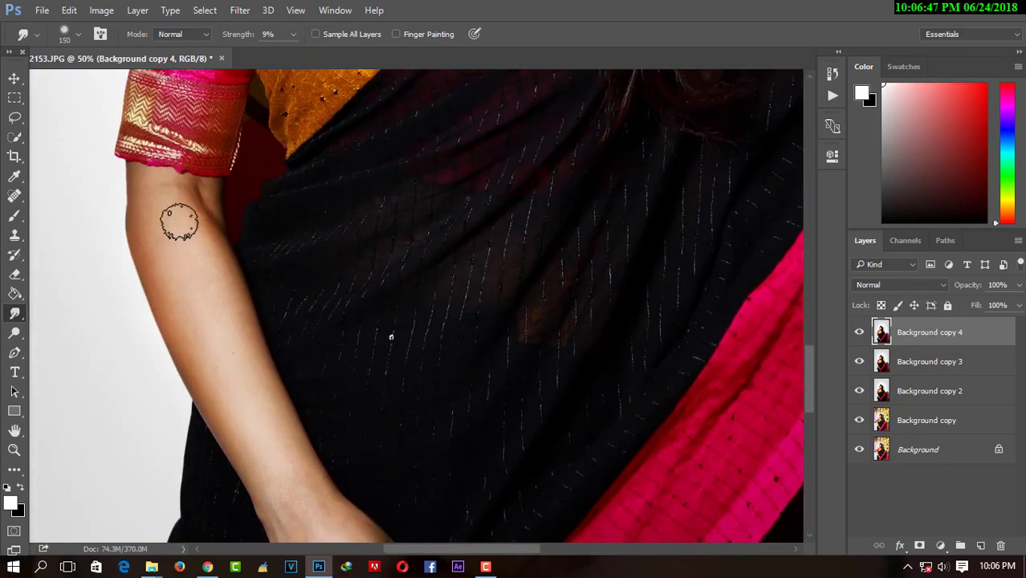
key(bracketright)
key(bracketright)
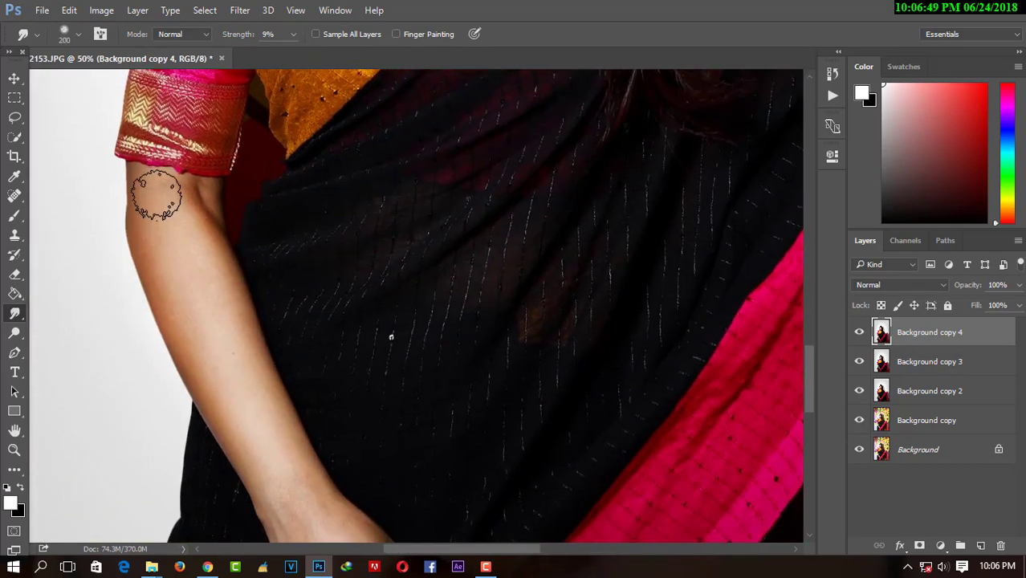
mouse_move(145, 191)
mouse_down()
mouse_move(169, 166)
mouse_move(161, 177)
mouse_move(192, 200)
mouse_move(206, 338)
mouse_move(185, 249)
mouse_move(218, 293)
mouse_move(206, 257)
mouse_move(188, 300)
mouse_move(161, 278)
mouse_move(147, 234)
mouse_move(221, 423)
mouse_move(204, 291)
mouse_move(282, 462)
mouse_move(185, 217)
mouse_up()
mouse_move(178, 268)
mouse_down()
mouse_move(278, 466)
mouse_move(262, 371)
mouse_move(298, 458)
mouse_move(279, 430)
mouse_move(252, 499)
mouse_move(250, 432)
mouse_move(132, 167)
mouse_up()
Step: Shrink the smudge brush to 80 and smooth the forehead skin near the bindi
drag(204, 390, 165, 275)
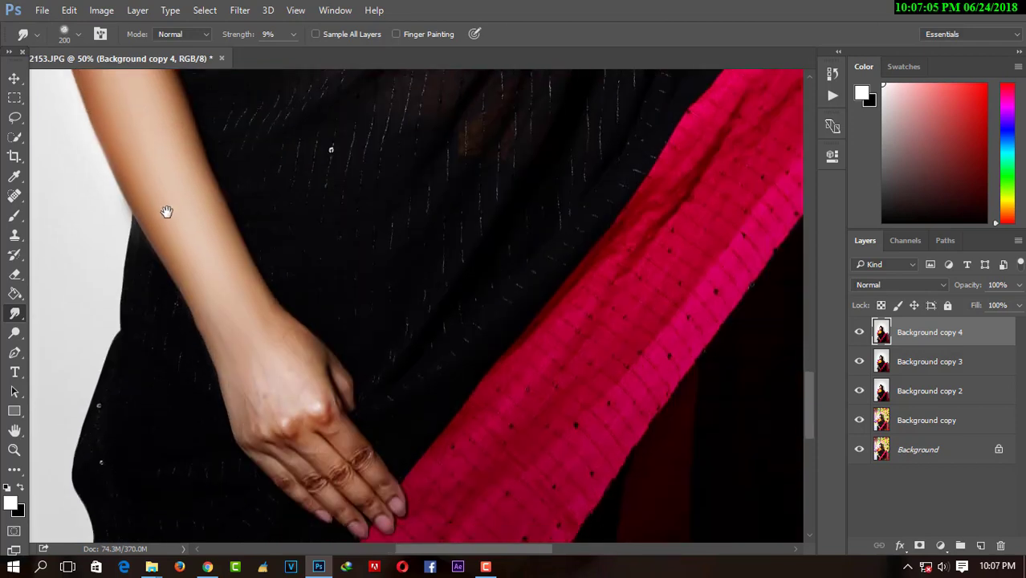
mouse_move(258, 322)
mouse_down()
mouse_move(299, 389)
mouse_move(275, 344)
mouse_move(258, 394)
mouse_move(300, 362)
mouse_move(229, 300)
mouse_move(241, 362)
mouse_move(223, 345)
mouse_move(239, 432)
mouse_up()
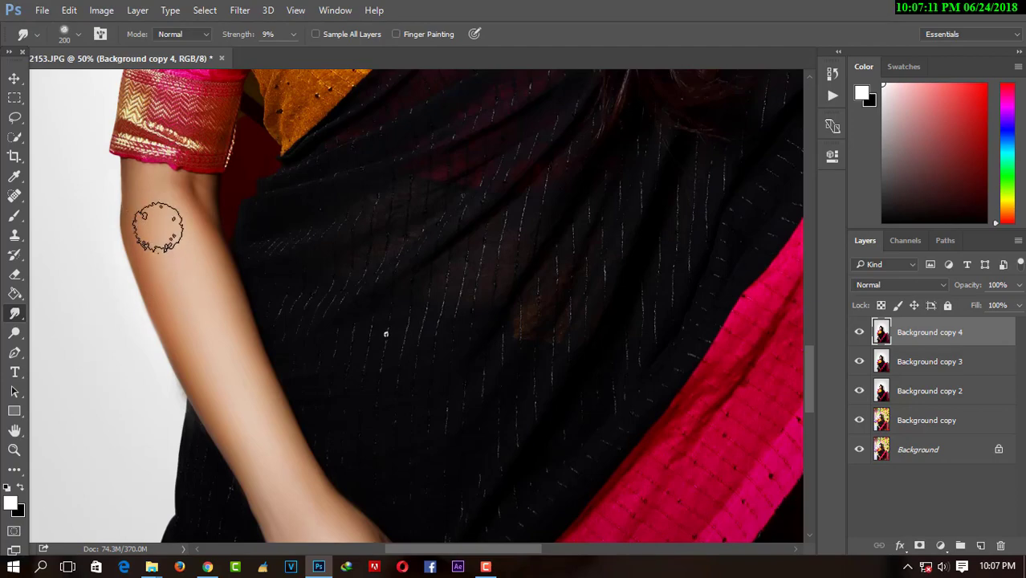
scroll(183, 206, up, 5)
scroll(244, 372, up, 5)
drag(284, 329, 287, 281)
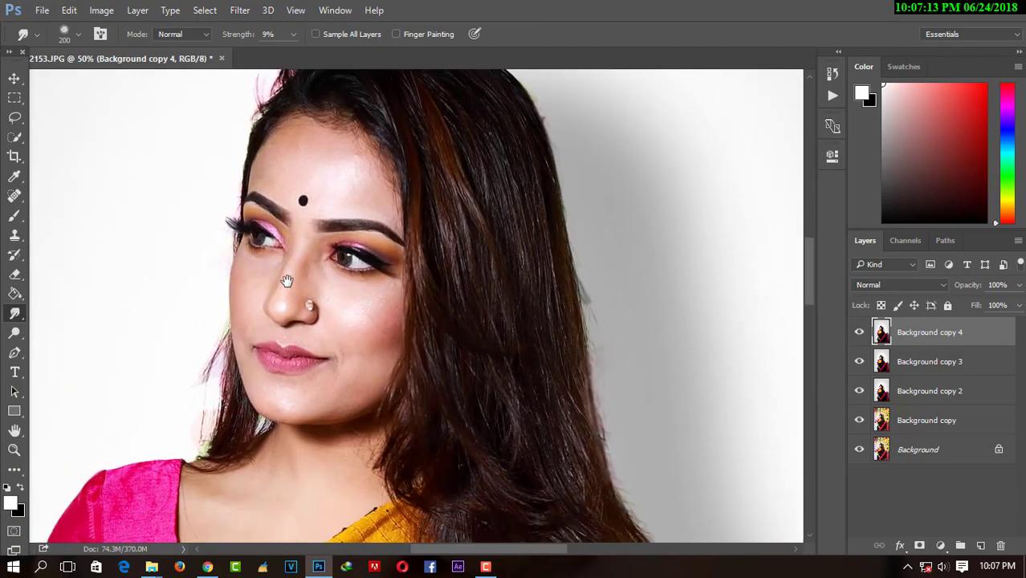
key(bracketleft)
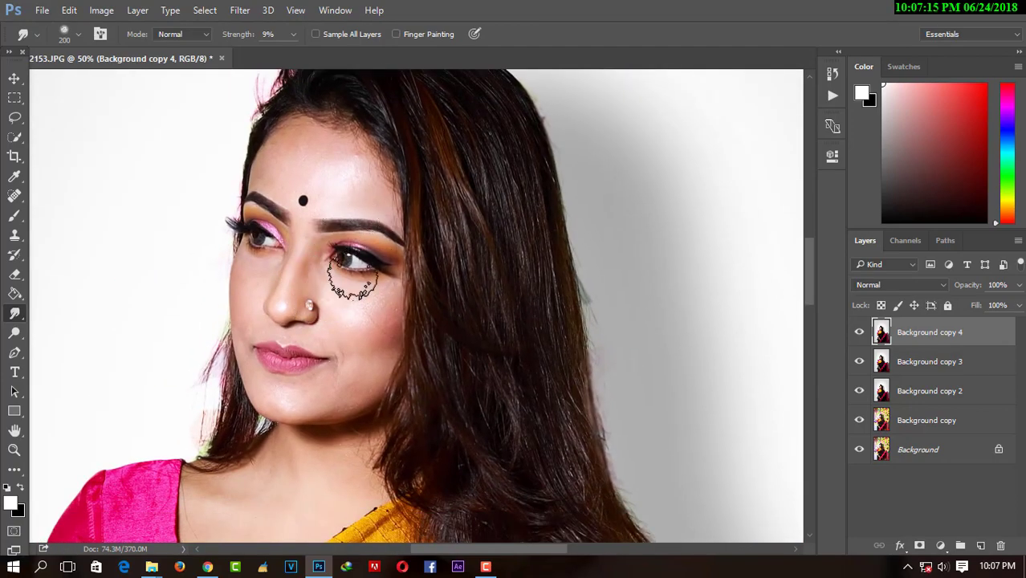
key(bracketleft)
key(bracketleft)
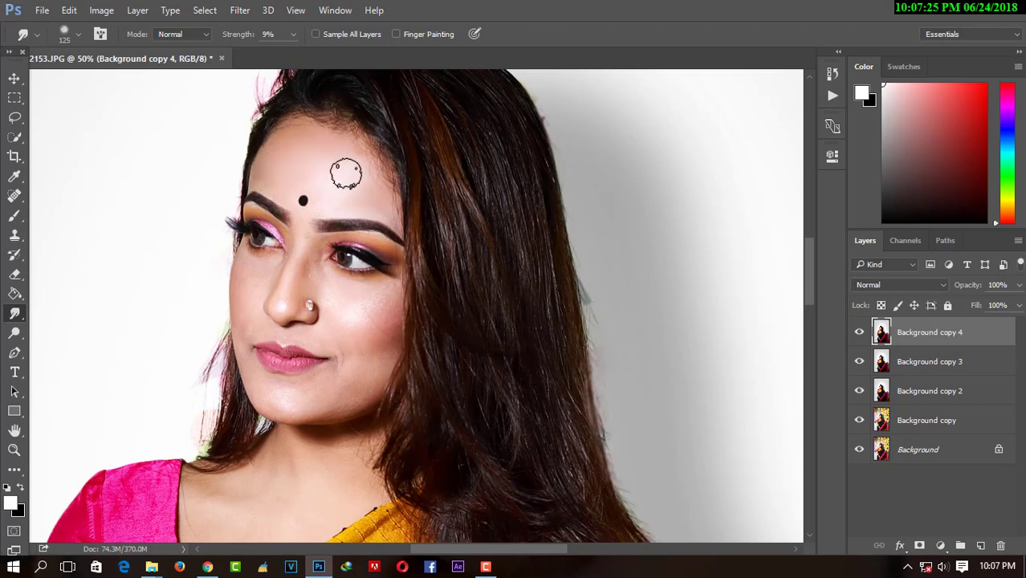
key(bracketleft)
key(bracketleft)
key(bracketleft)
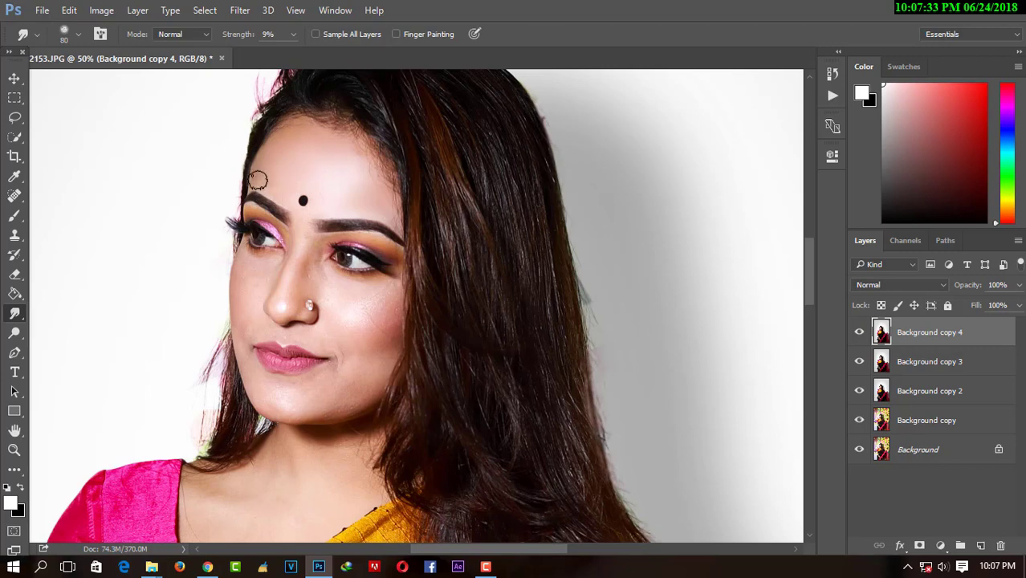
drag(258, 179, 272, 177)
Step: Smudge the forehead on both sides of the bindi at 200% zoom, then select the Dodge tool
click(359, 186)
click(337, 199)
drag(319, 209, 362, 211)
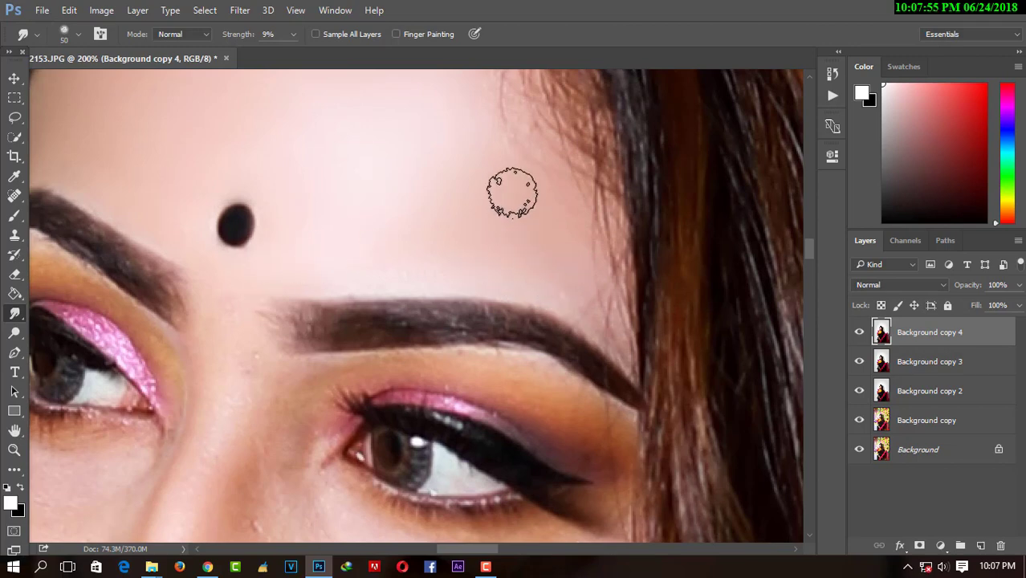
drag(512, 193, 547, 236)
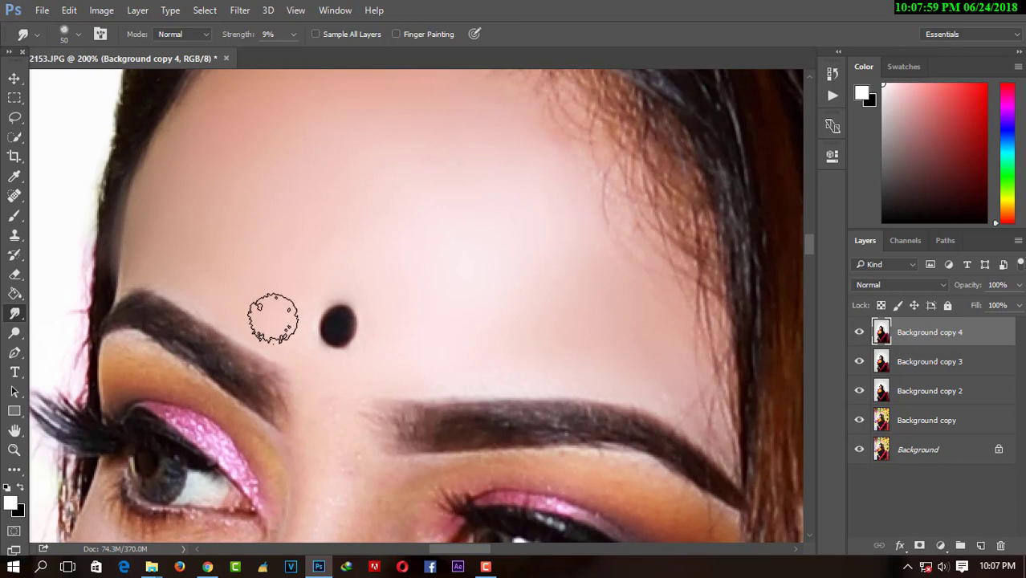
alt+click(328, 210)
alt+click(328, 210)
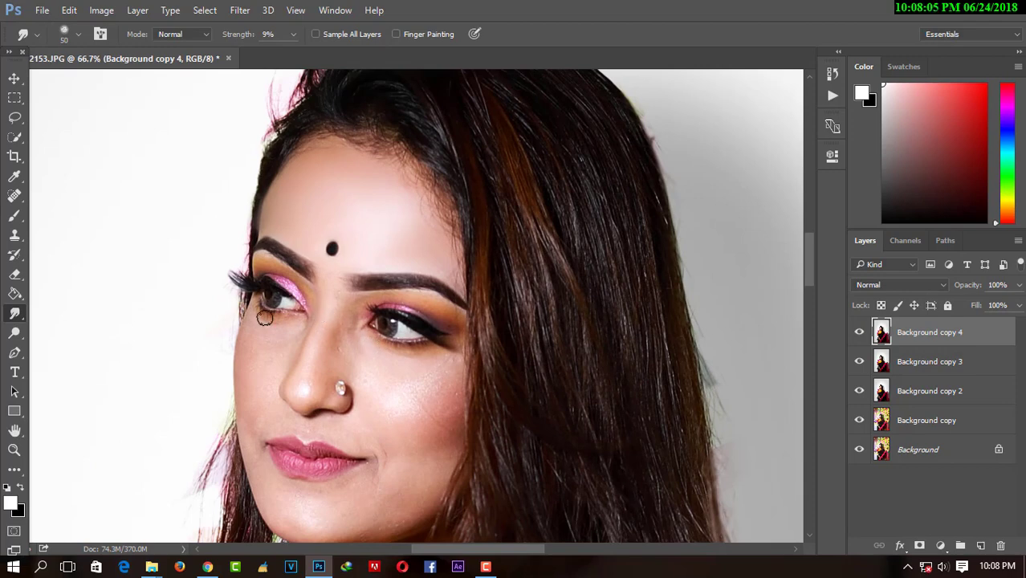
click(15, 333)
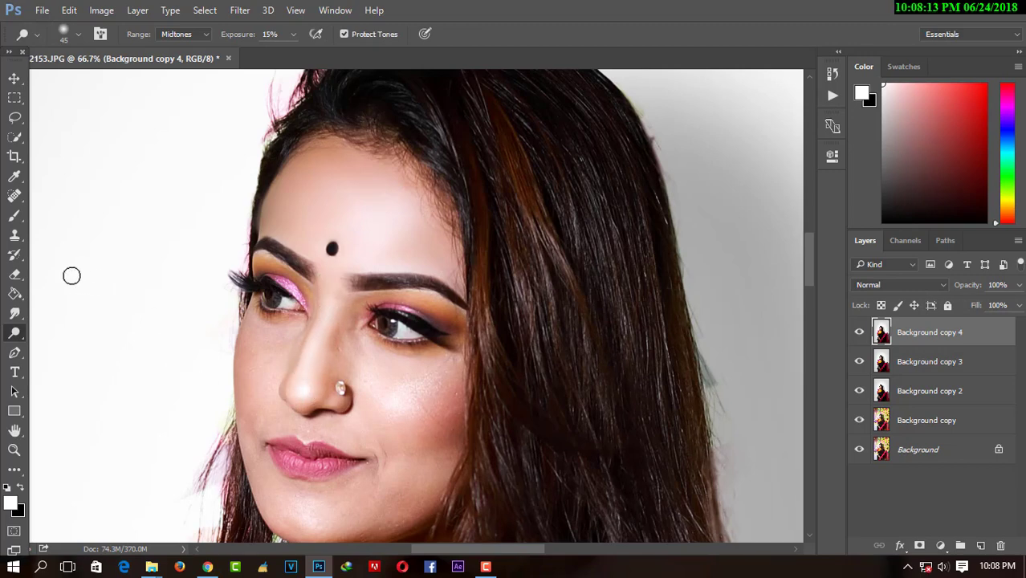
Step: Return to the Smudge tool and smooth the skin under the eye with a 50–70 brush
click(13, 314)
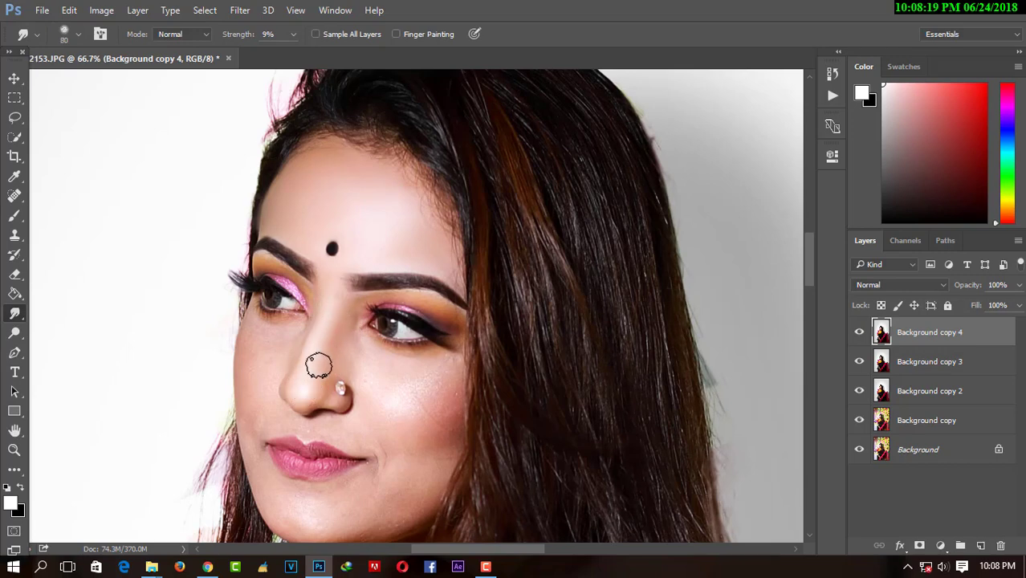
key(bracketleft)
key(bracketleft)
key(bracketleft)
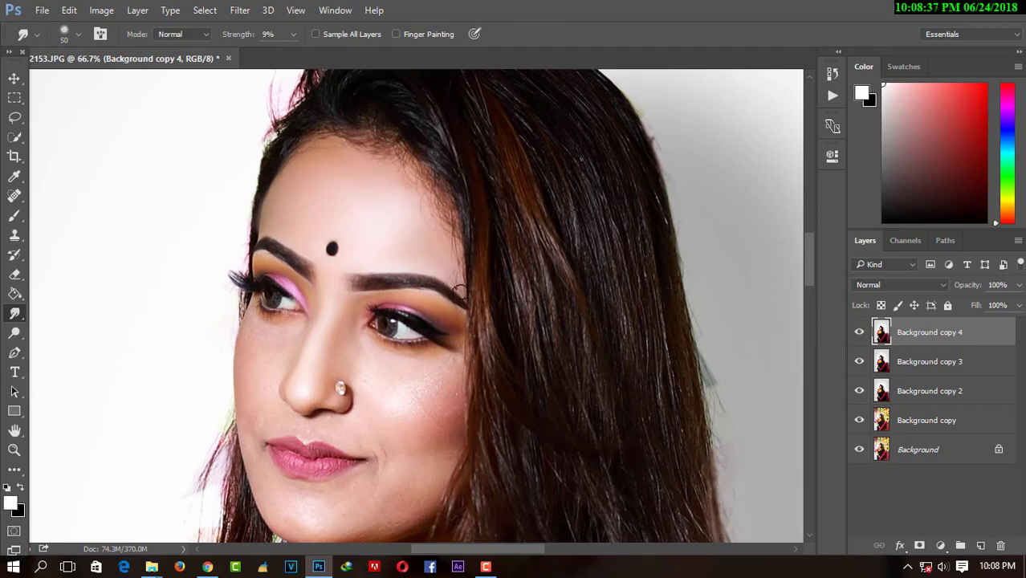
drag(395, 295, 393, 203)
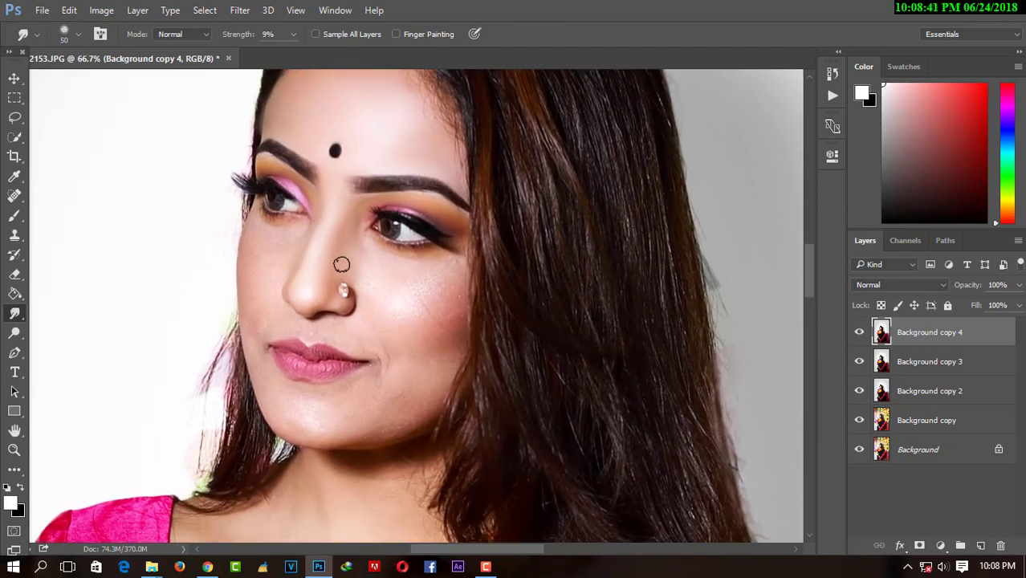
key(bracketright)
key(bracketright)
mouse_move(301, 232)
mouse_down()
mouse_move(290, 224)
mouse_move(279, 258)
mouse_move(288, 229)
mouse_move(298, 238)
mouse_move(269, 215)
mouse_move(261, 259)
mouse_move(273, 265)
mouse_move(288, 239)
mouse_move(266, 289)
mouse_move(302, 227)
mouse_move(263, 293)
mouse_move(274, 300)
mouse_move(274, 282)
mouse_move(270, 321)
mouse_move(255, 328)
mouse_move(254, 235)
mouse_move(255, 258)
mouse_move(282, 245)
mouse_move(266, 268)
mouse_move(292, 246)
mouse_up()
Step: Smudge the upper lip, cheek, chin and neck skin, resizing the brush between 80 and 200
drag(312, 335, 322, 329)
key(bracketright)
key(bracketright)
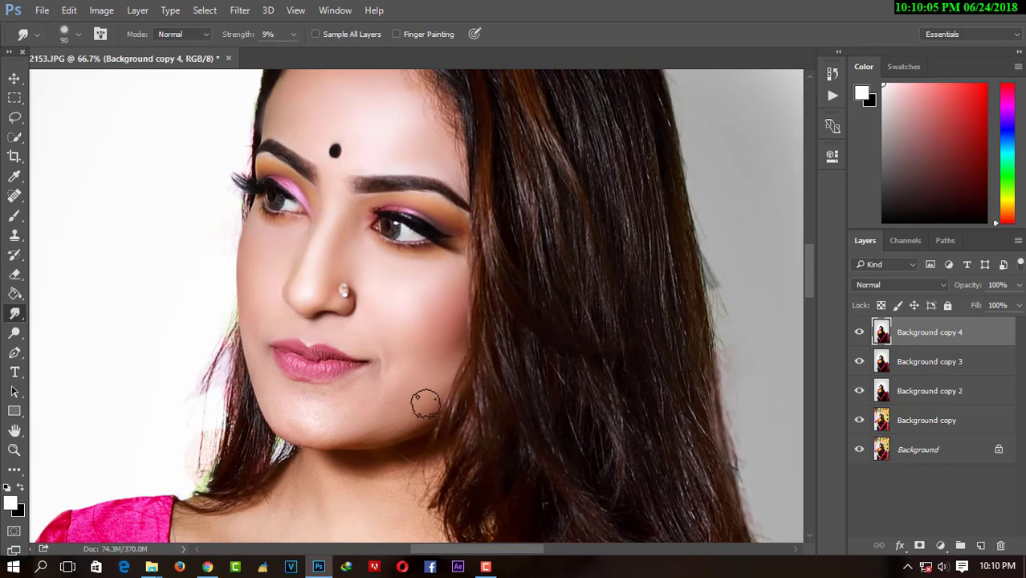
key(bracketright)
key(bracketright)
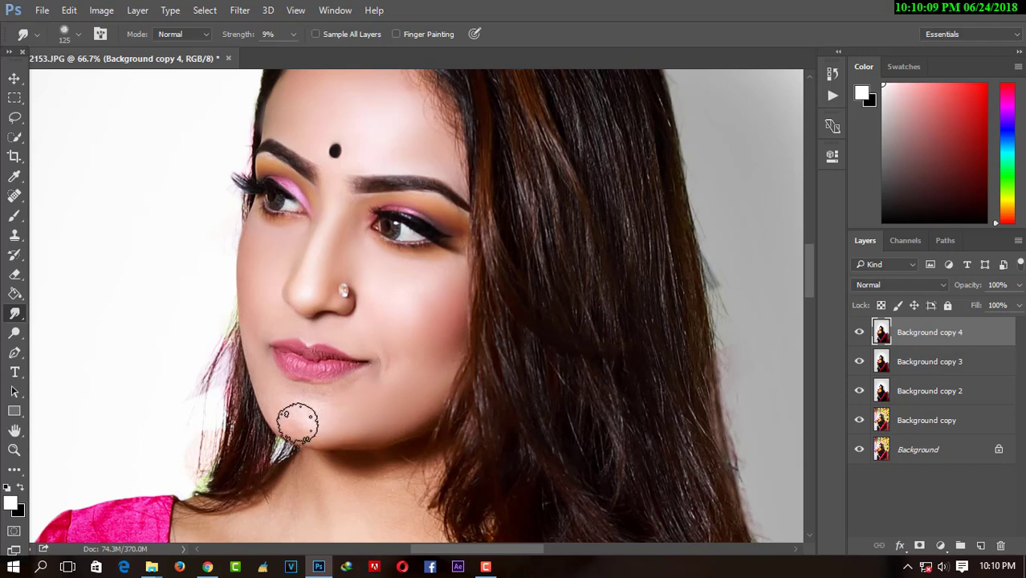
key(bracketleft)
key(bracketleft)
key(bracketleft)
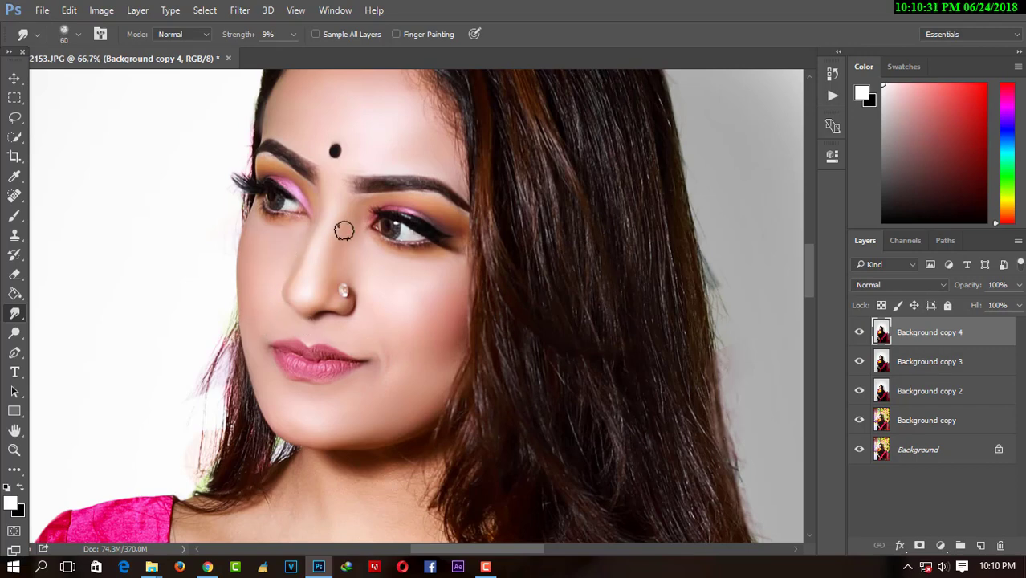
scroll(368, 284, down, 2)
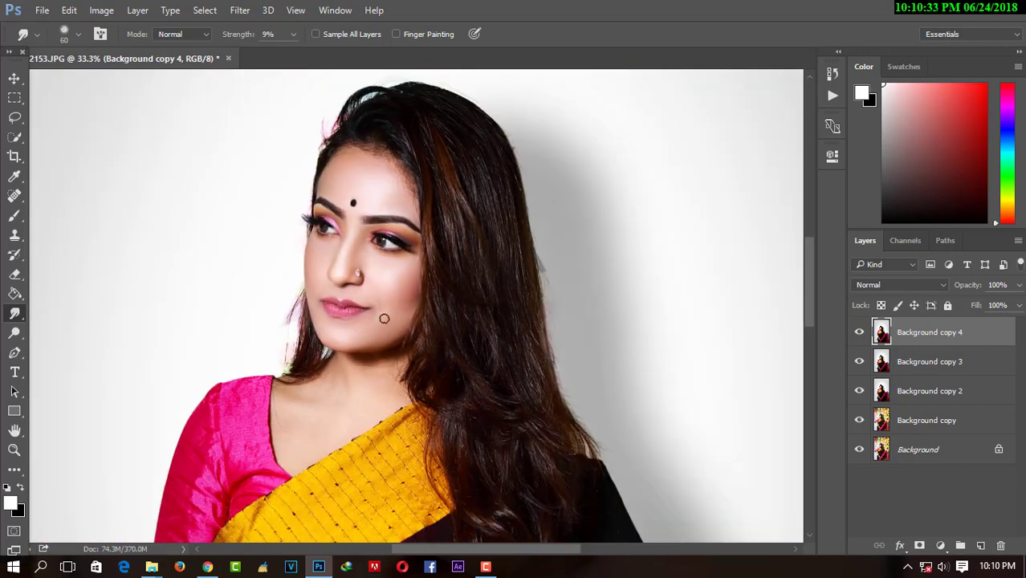
key(bracketright)
key(bracketright)
key(bracketright)
key(bracketright)
key(bracketright)
key(bracketright)
key(bracketright)
key(bracketright)
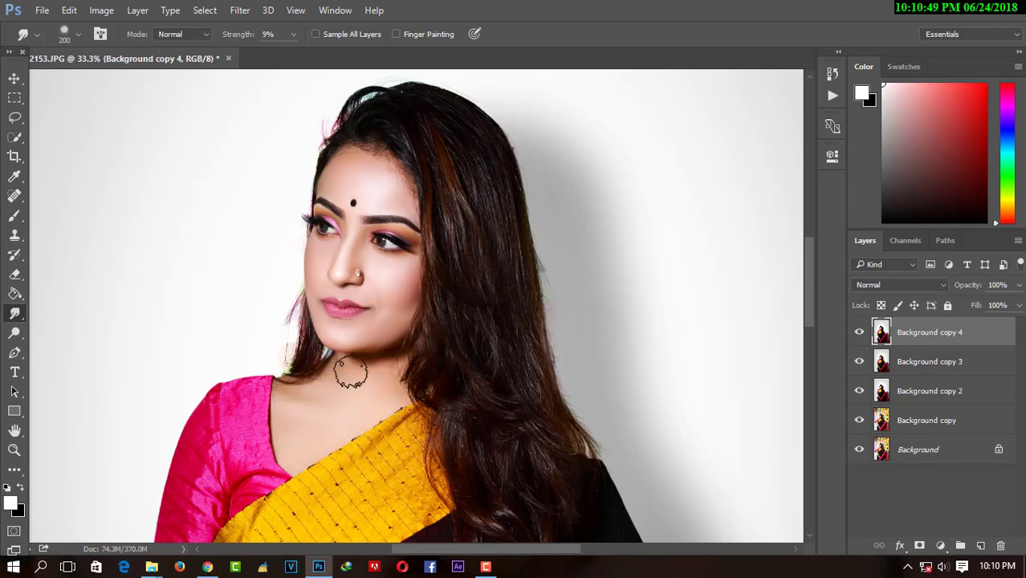
key(ctrl+minus)
key(ctrl+minus)
key(ctrl+minus)
key(ctrl+minus)
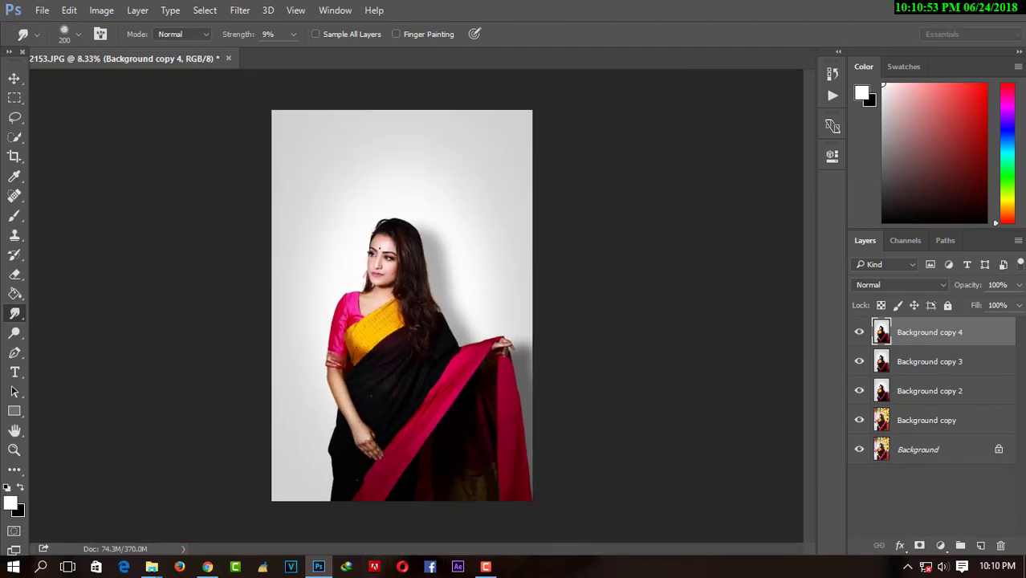
Step: Merge Background copy through Background copy 4 into one layer and toggle its visibility to compare
ctrl+click(915, 365)
ctrl+click(919, 394)
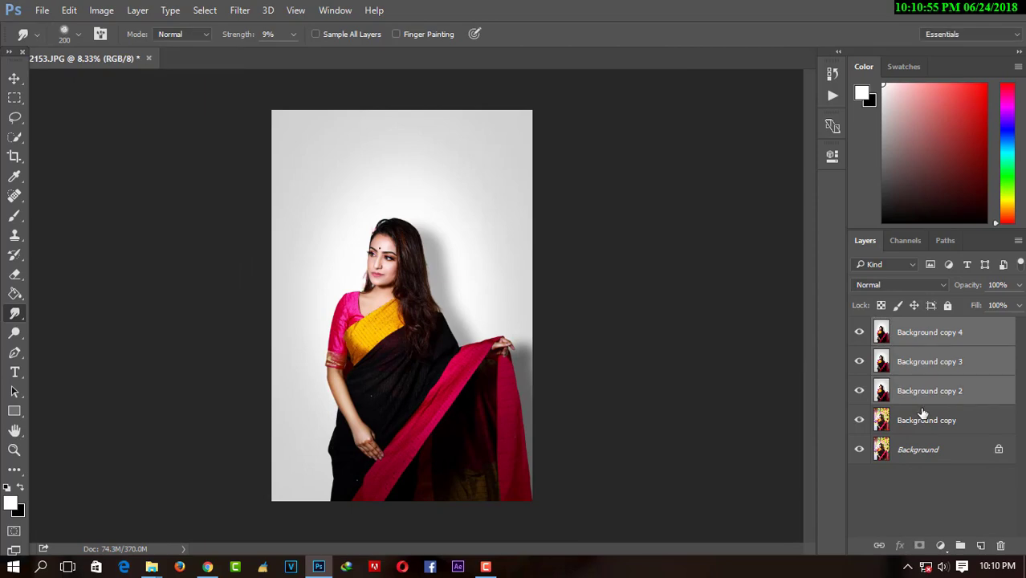
ctrl+click(923, 417)
right_click(923, 417)
click(688, 505)
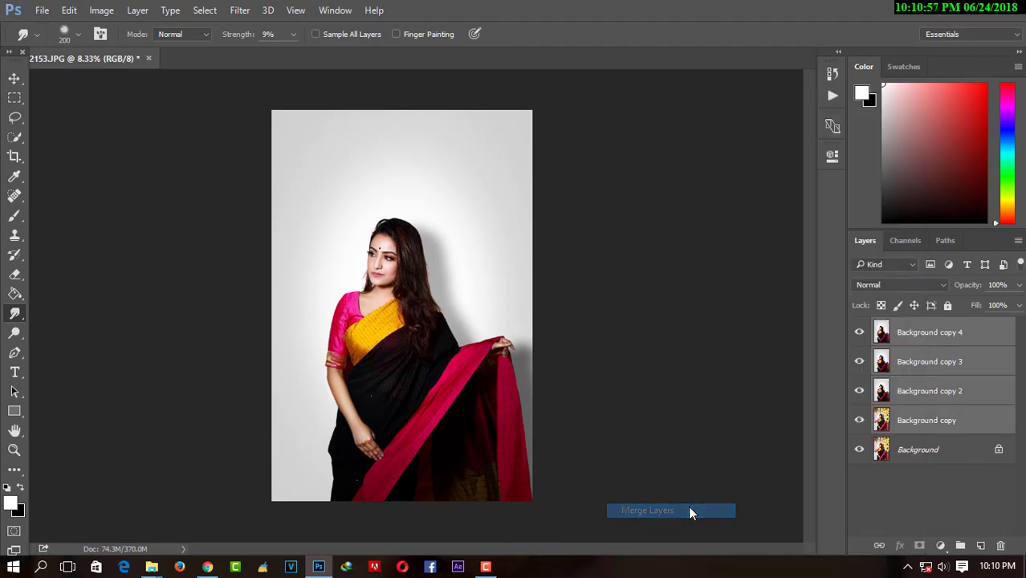
click(859, 337)
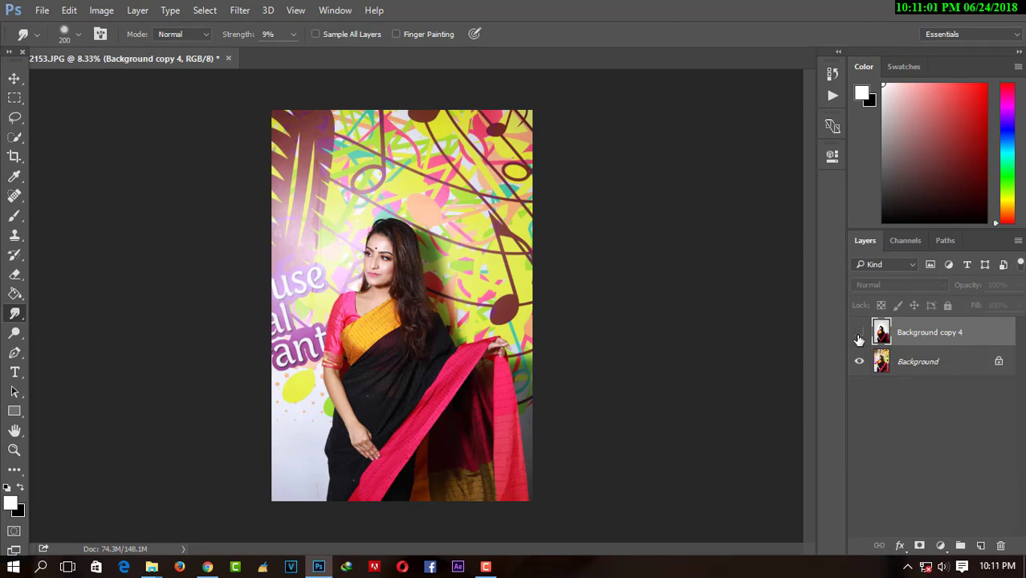
click(858, 334)
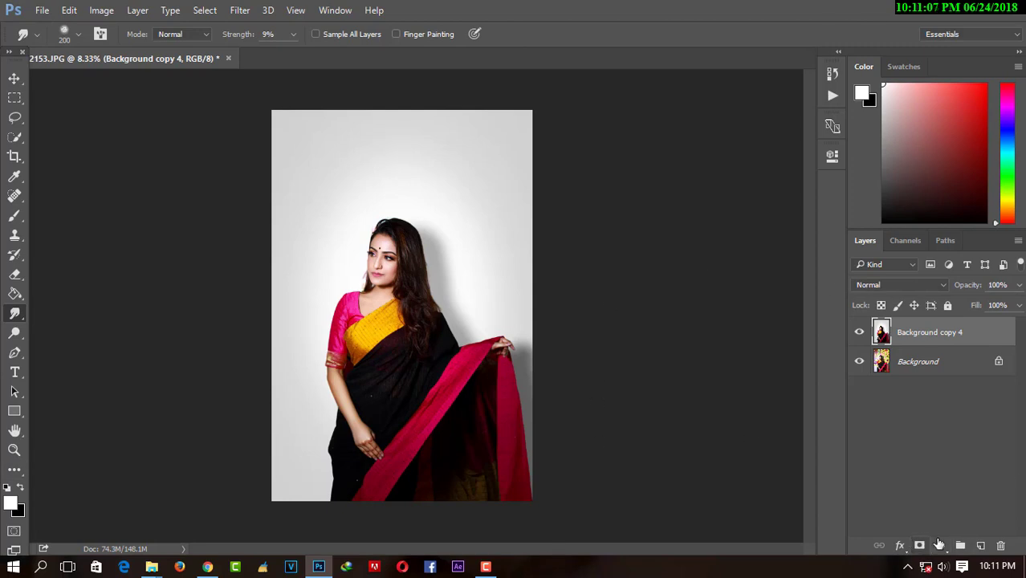
Step: Add a Color Balance layer with midtones Cyan/Red at -21, then toggle it to compare
click(939, 545)
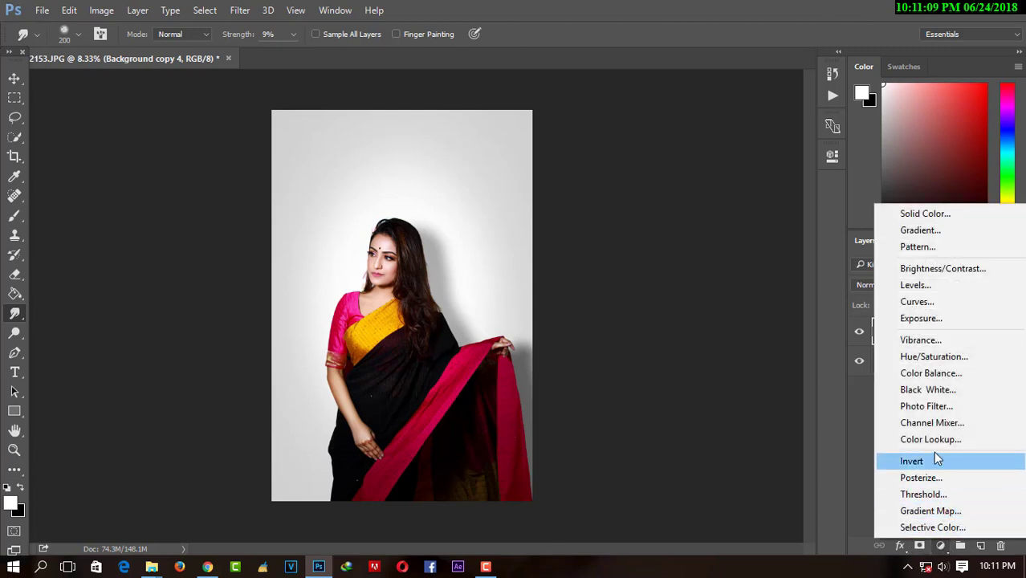
click(949, 373)
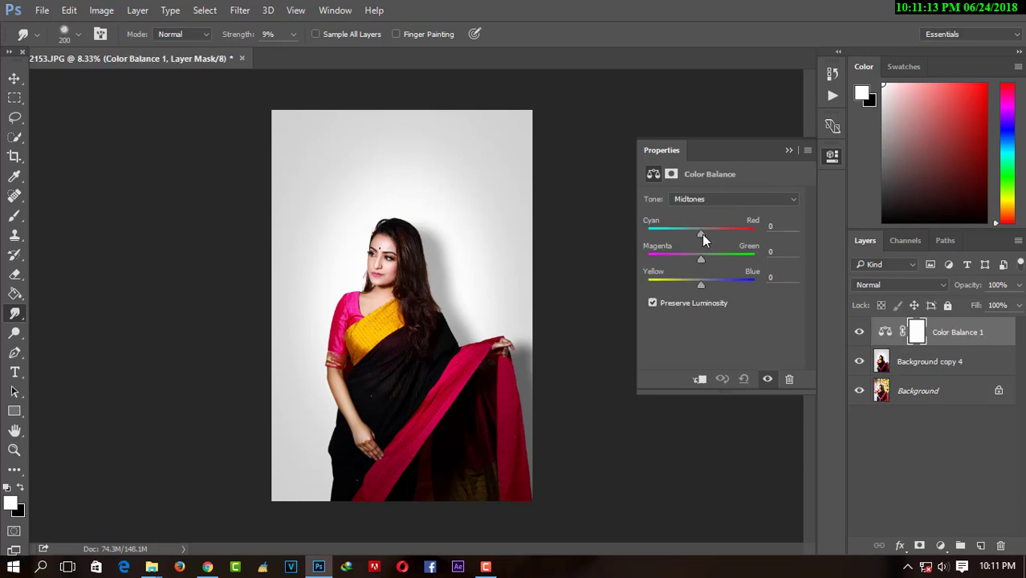
mouse_move(700, 233)
mouse_down()
mouse_move(690, 234)
mouse_move(716, 235)
mouse_move(702, 236)
mouse_move(699, 287)
mouse_move(722, 282)
mouse_move(701, 286)
mouse_up()
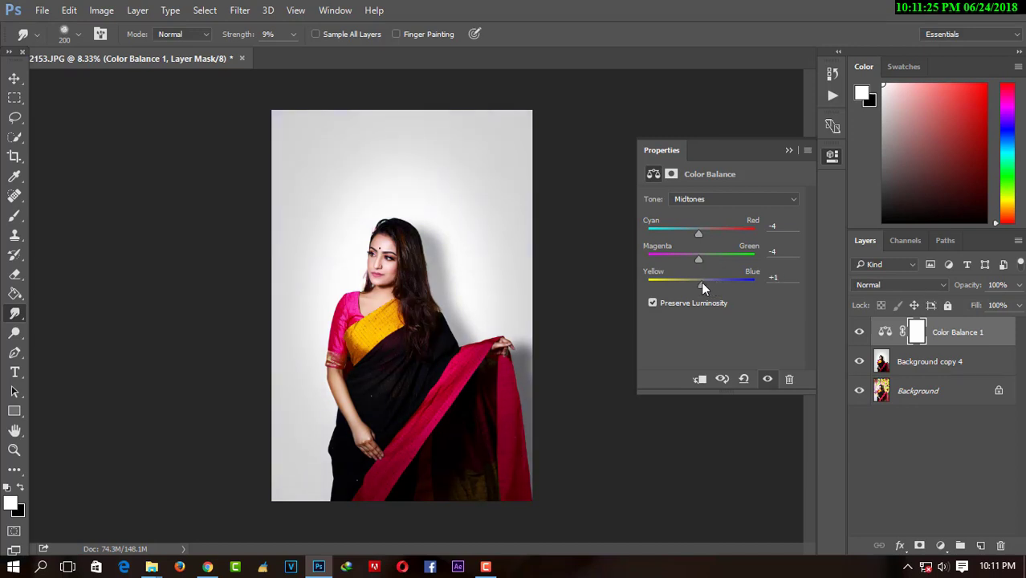
click(786, 151)
click(858, 332)
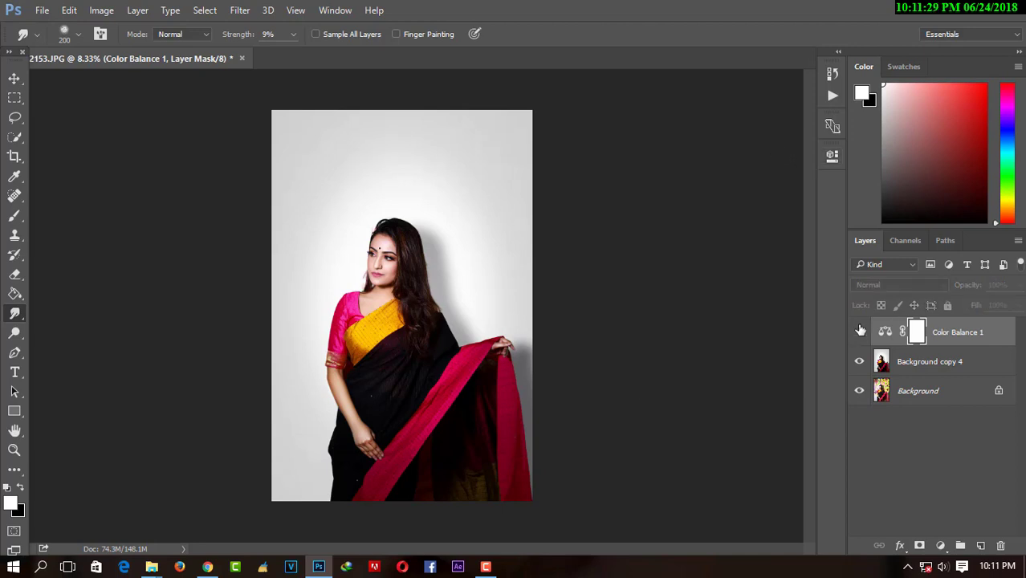
click(858, 331)
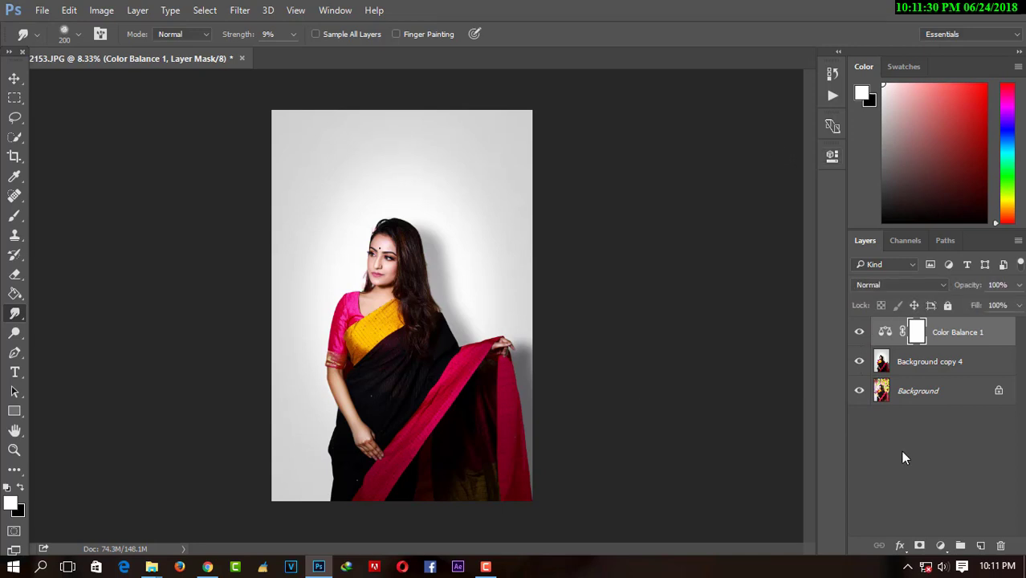
Step: Add a Blue Photo Filter adjustment layer with density lowered to about 19%
click(940, 545)
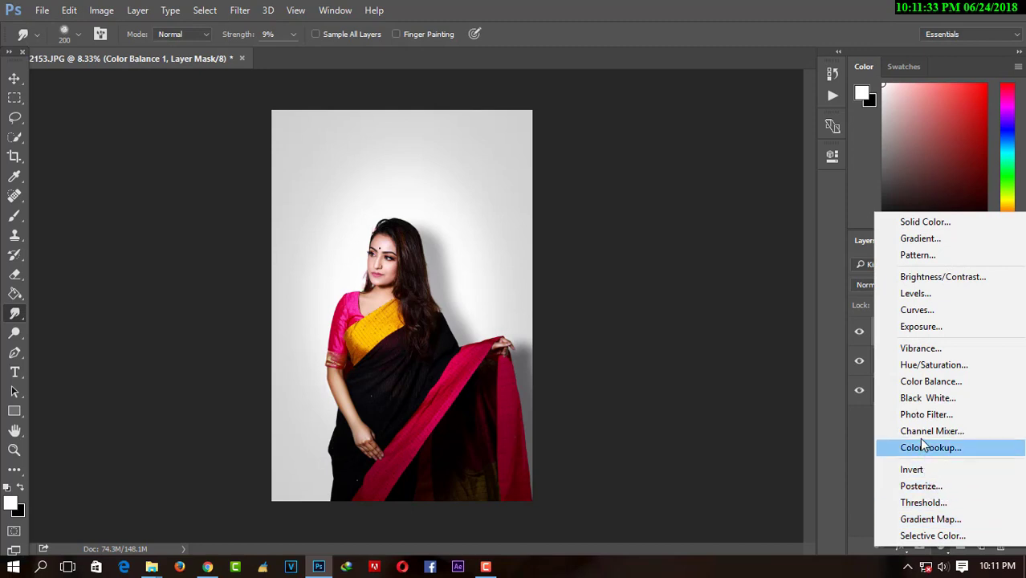
click(926, 414)
click(725, 199)
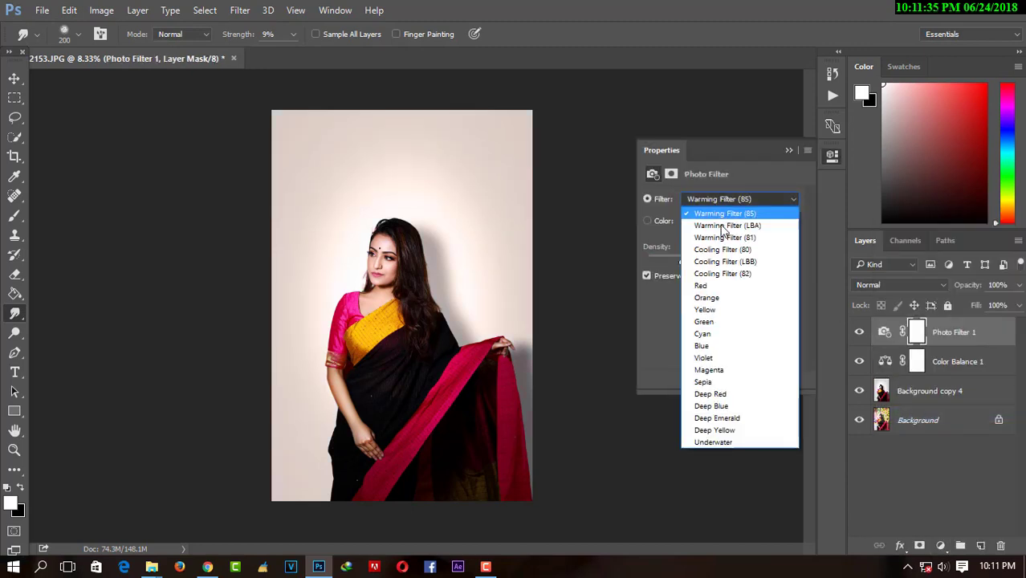
click(723, 345)
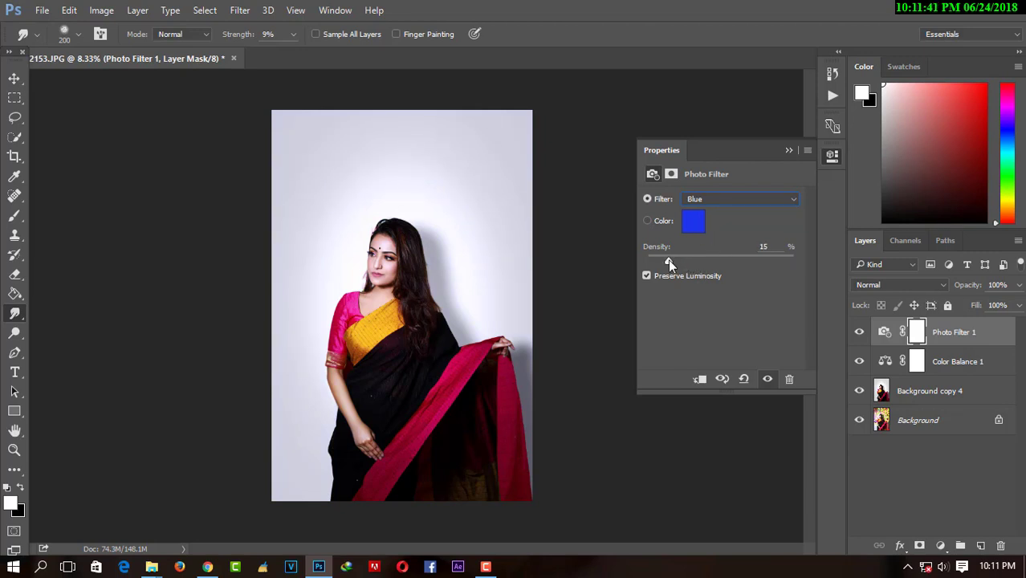
mouse_move(668, 258)
mouse_down()
mouse_move(791, 258)
mouse_move(612, 263)
mouse_up()
drag(678, 270, 675, 268)
click(789, 149)
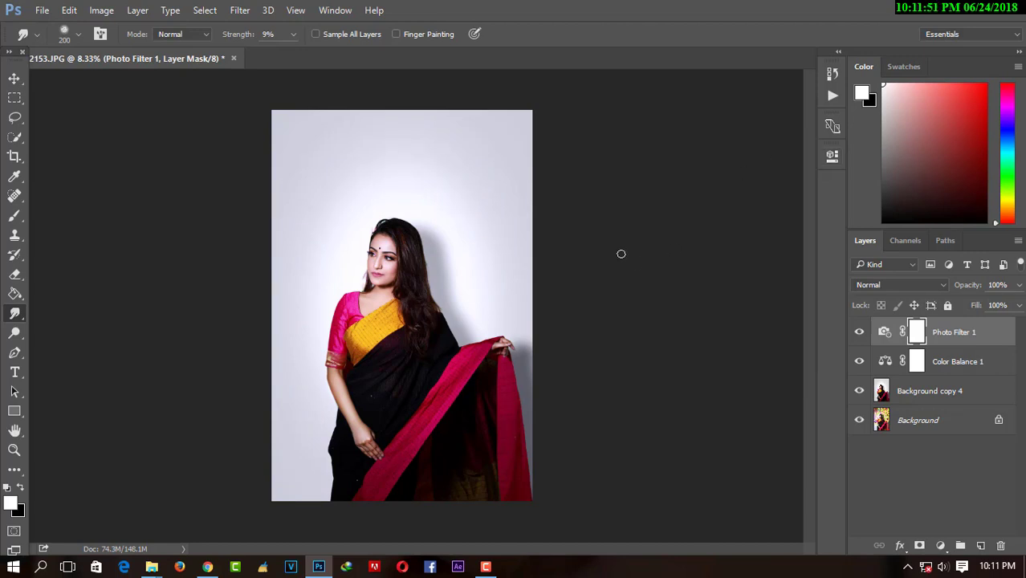
Step: Merge the Photo Filter, Color Balance and retouched portrait layers into one layer
key(ctrl+plus)
key(ctrl+plus)
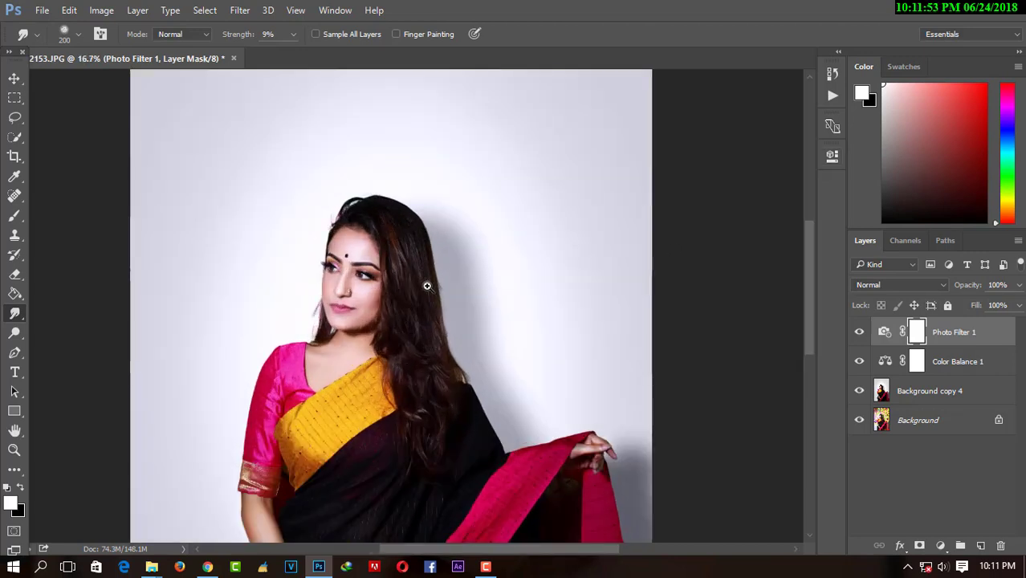
key(ctrl+minus)
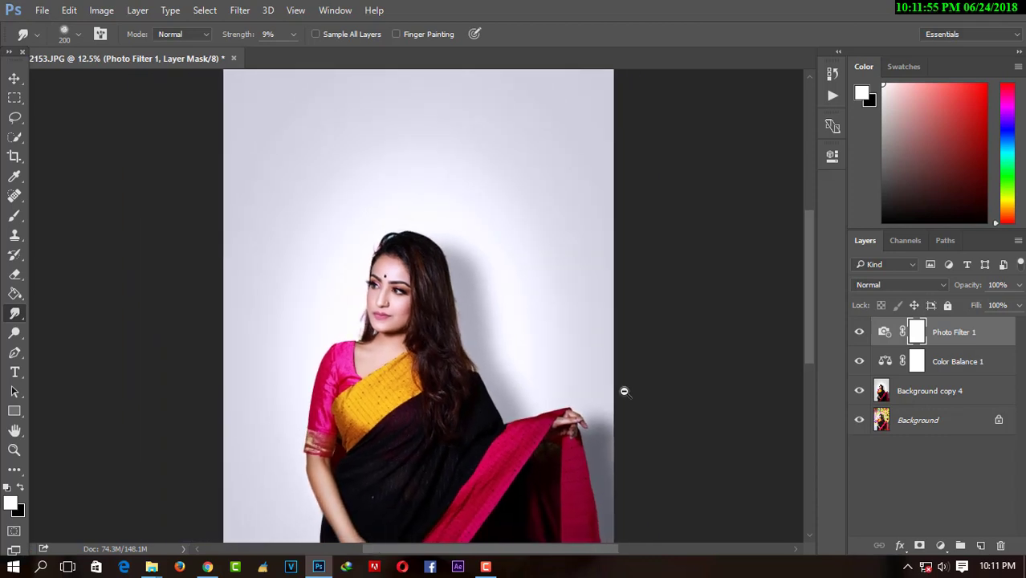
key(ctrl+minus)
click(1017, 306)
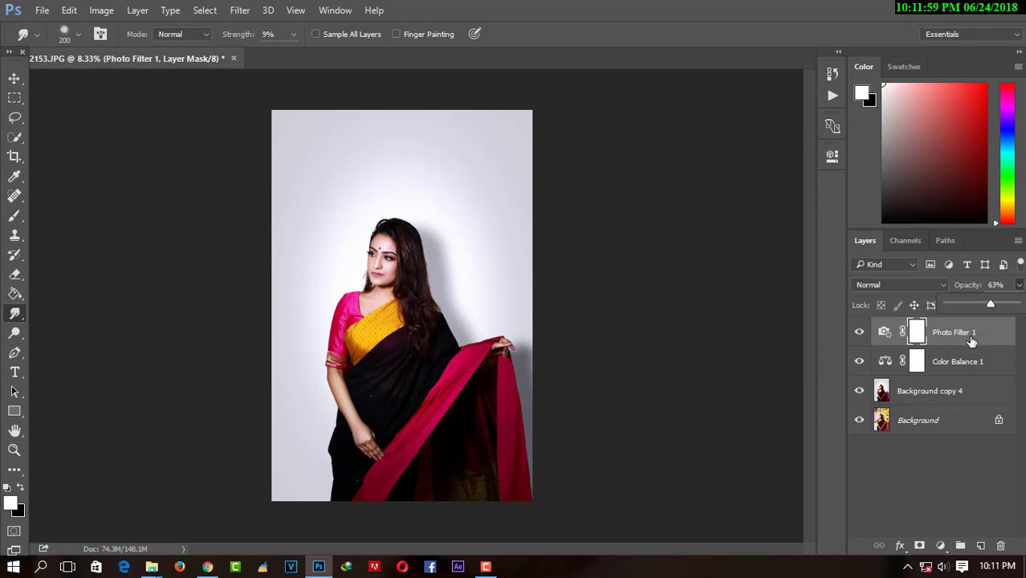
click(924, 361)
right_click(923, 391)
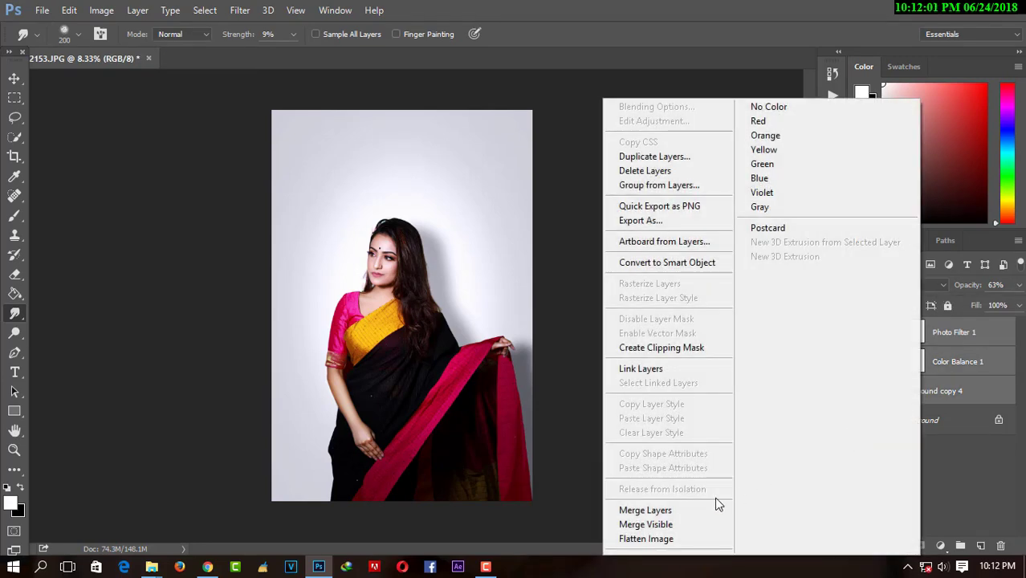
click(674, 509)
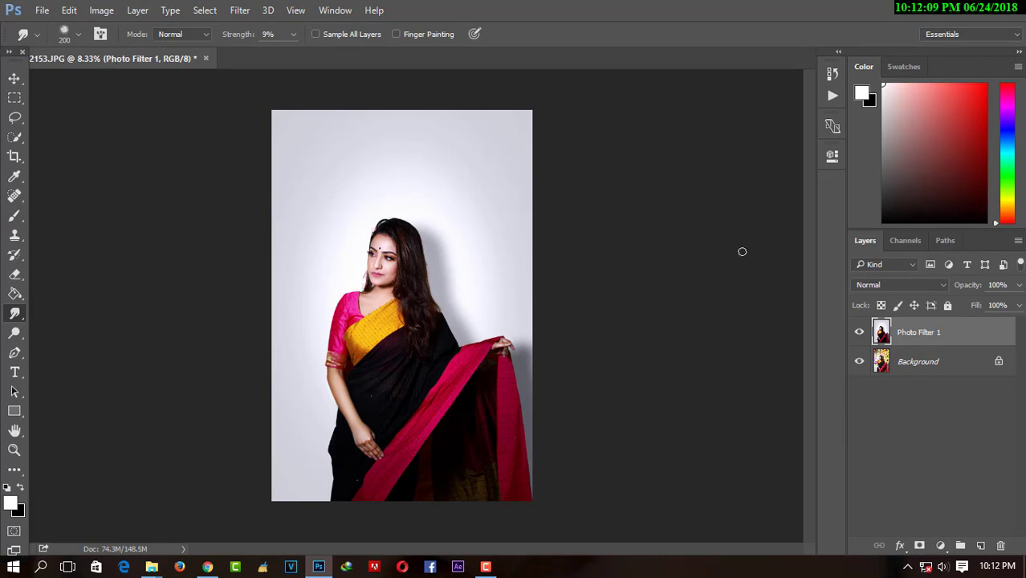
Step: In the Camera Raw Filter, raise the Oranges luminance to about +10
click(239, 10)
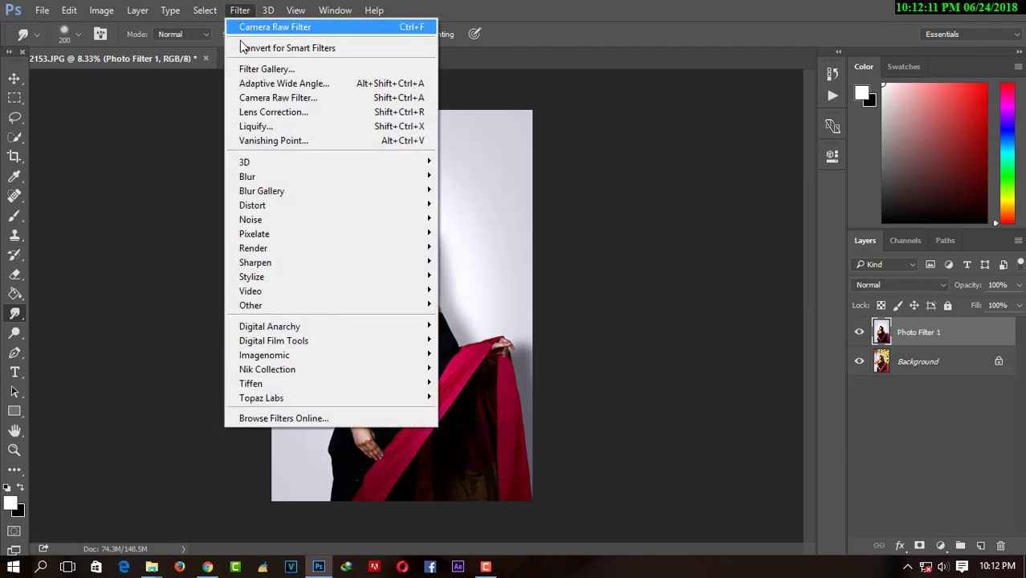
click(258, 99)
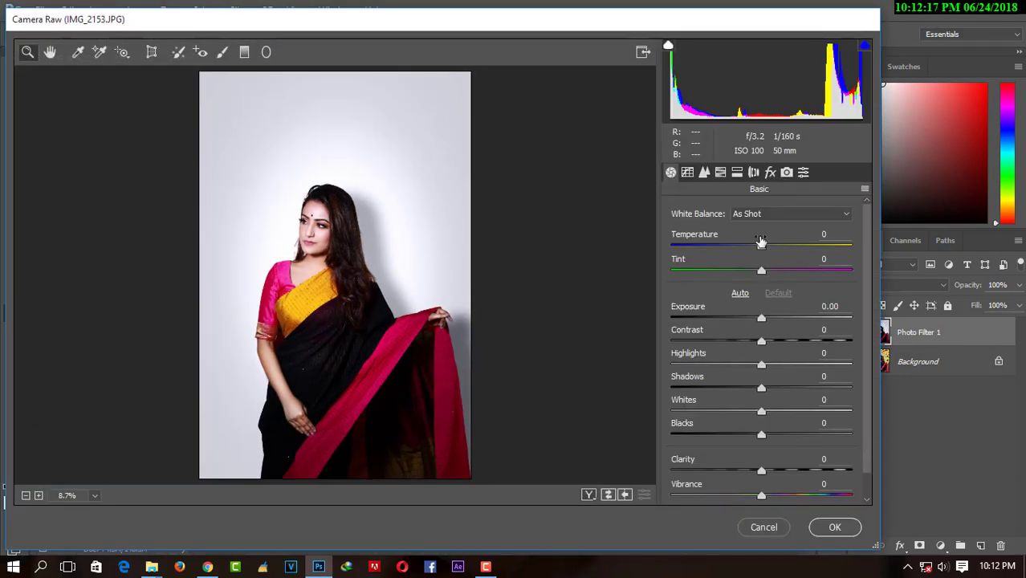
click(737, 173)
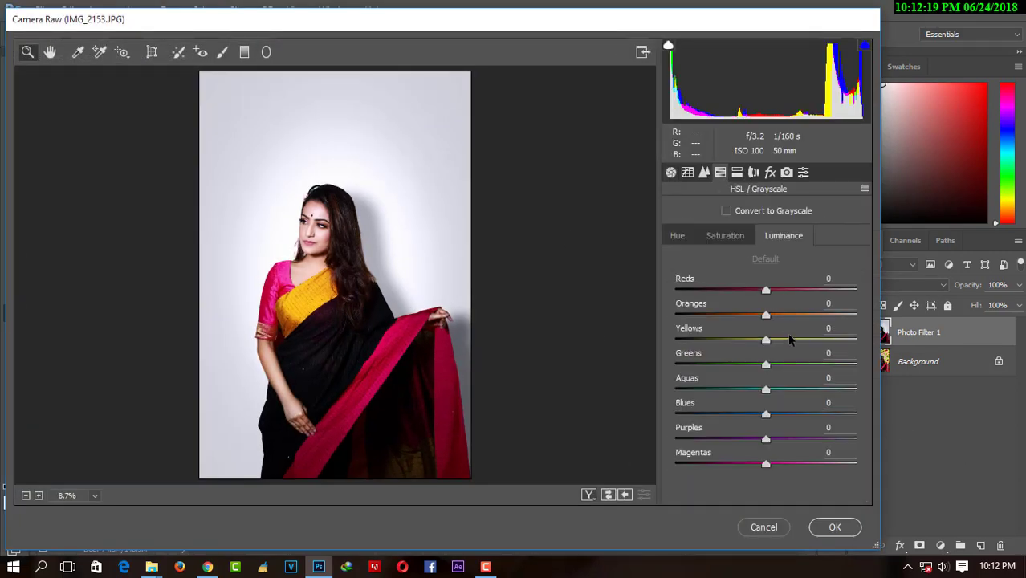
drag(766, 315, 779, 326)
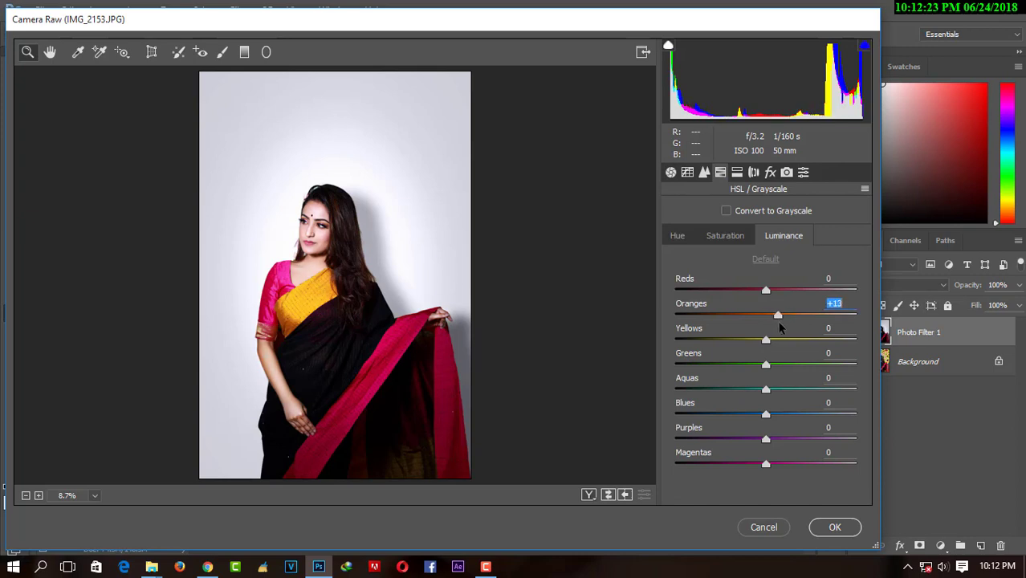
Step: Add a Post Crop Vignetting amount of about -8 and apply the Camera Raw edits
click(771, 173)
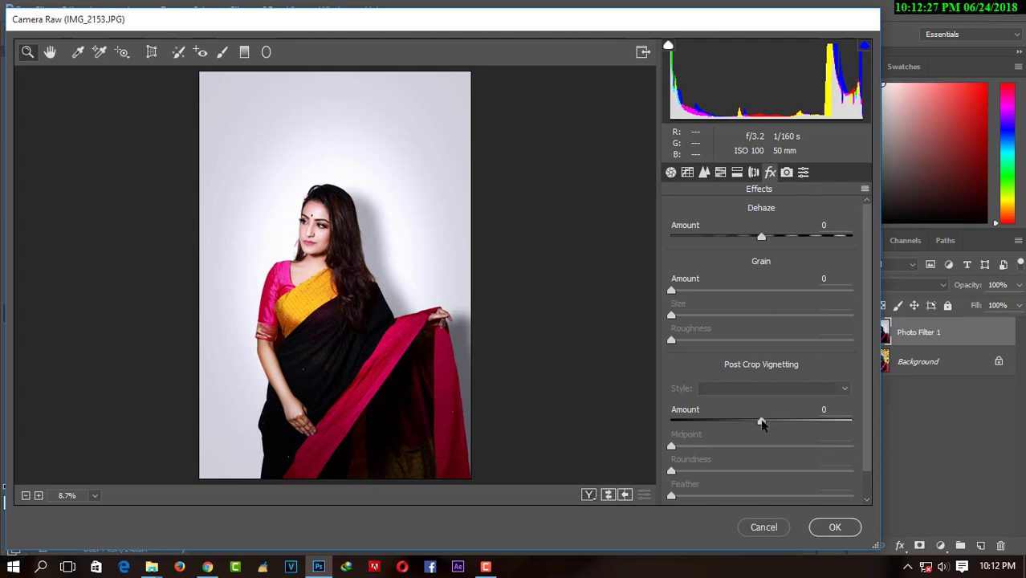
drag(760, 420, 649, 452)
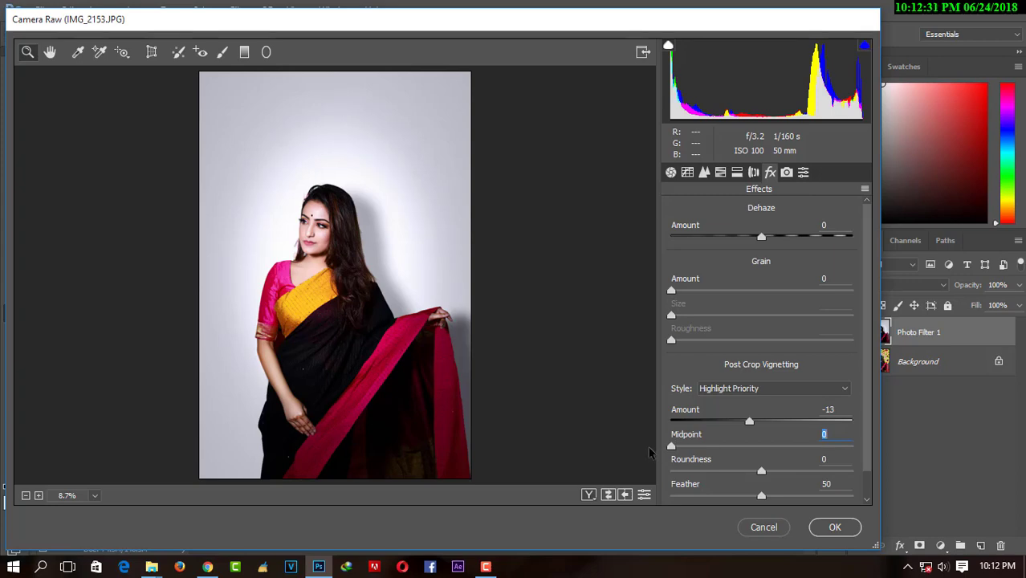
drag(746, 425, 755, 425)
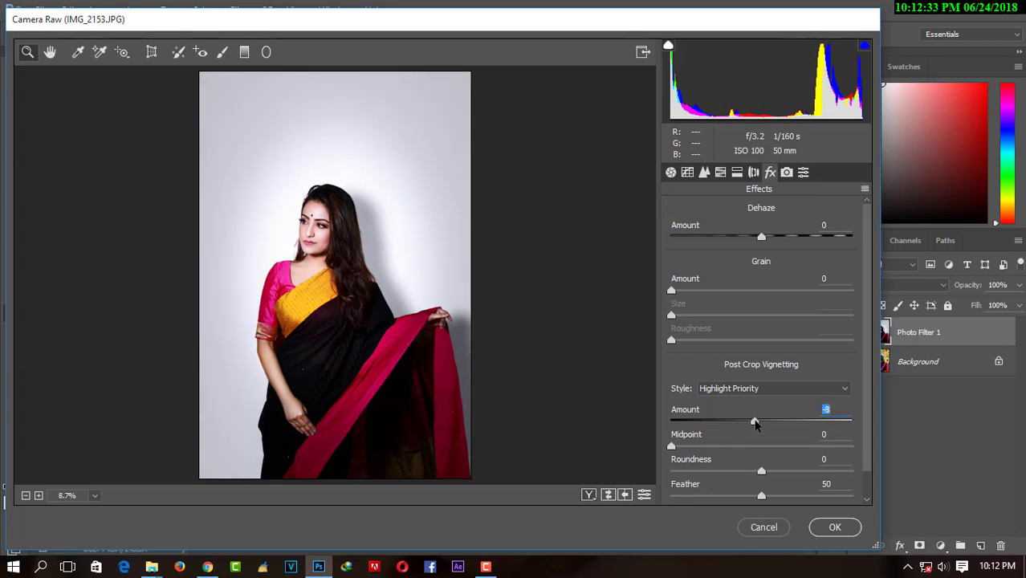
click(836, 529)
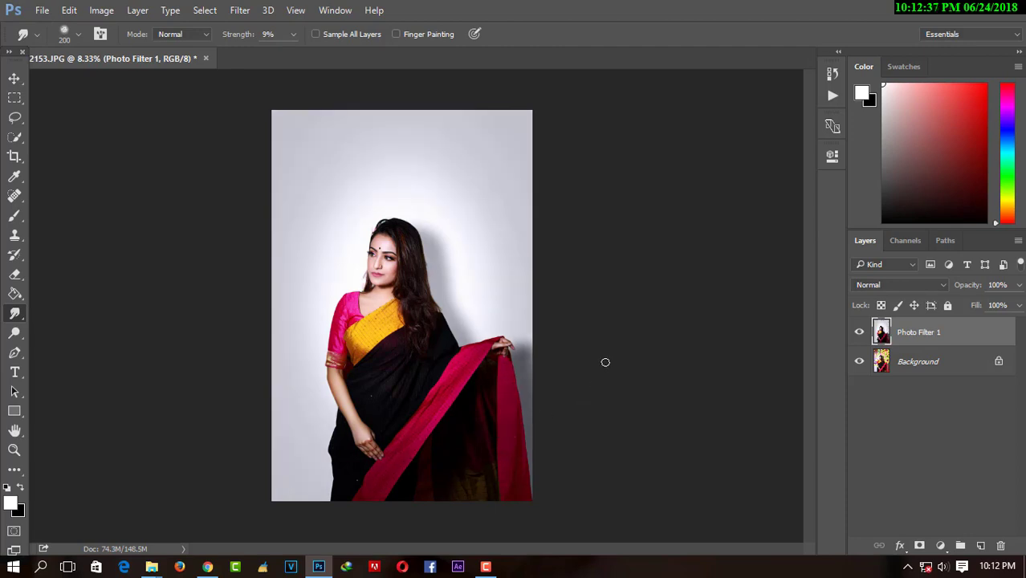
Step: Save a copy of the portrait to the Desktop in JPEG format
key(ctrl+minus)
key(ctrl+minus)
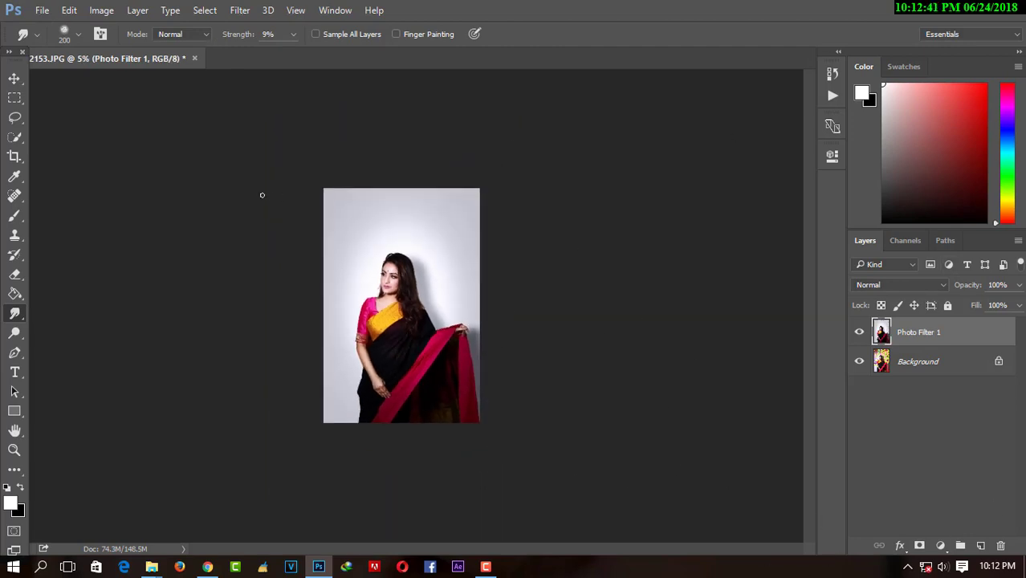
click(42, 12)
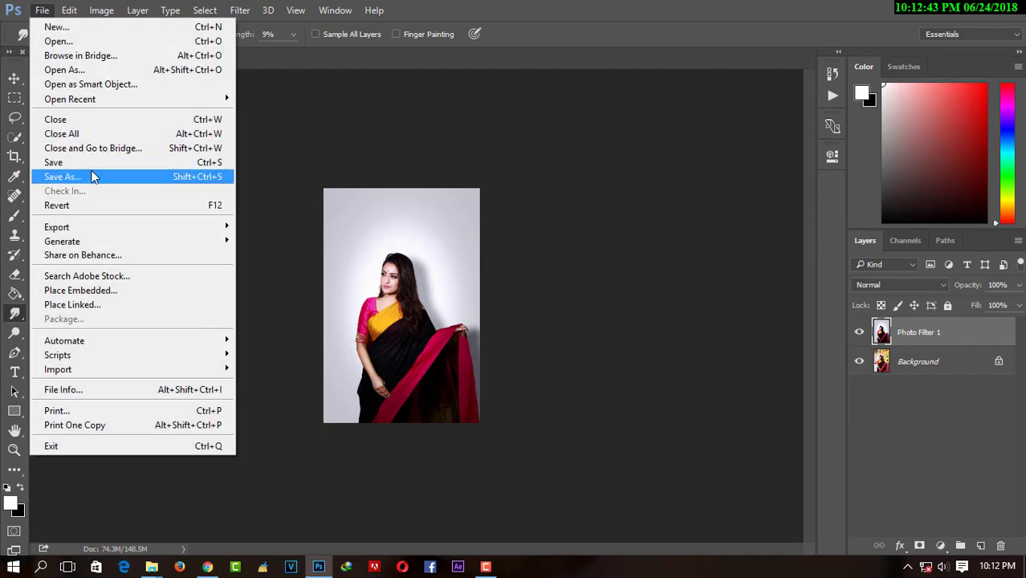
click(109, 178)
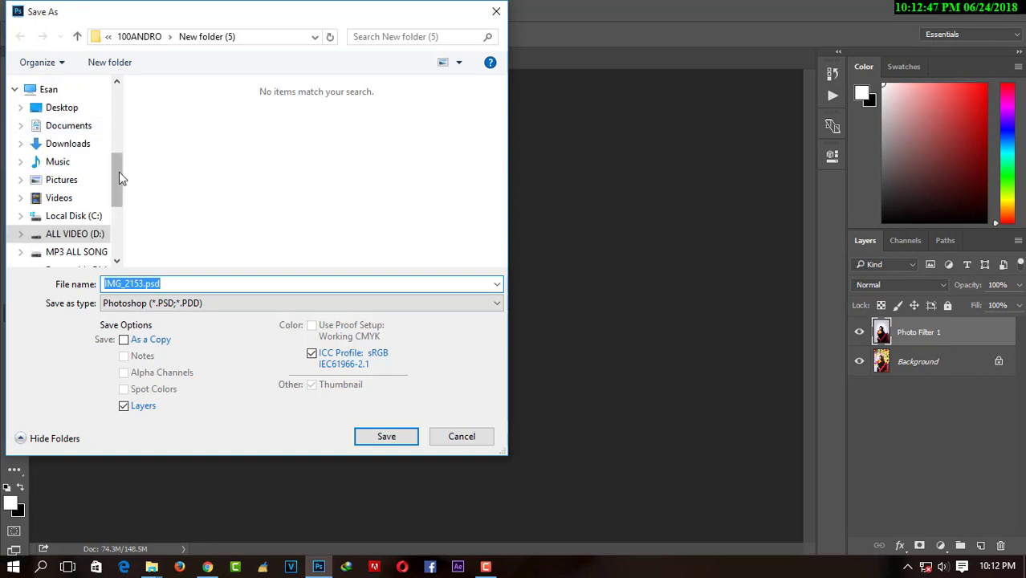
drag(119, 171, 112, 96)
click(62, 107)
click(169, 284)
click(169, 303)
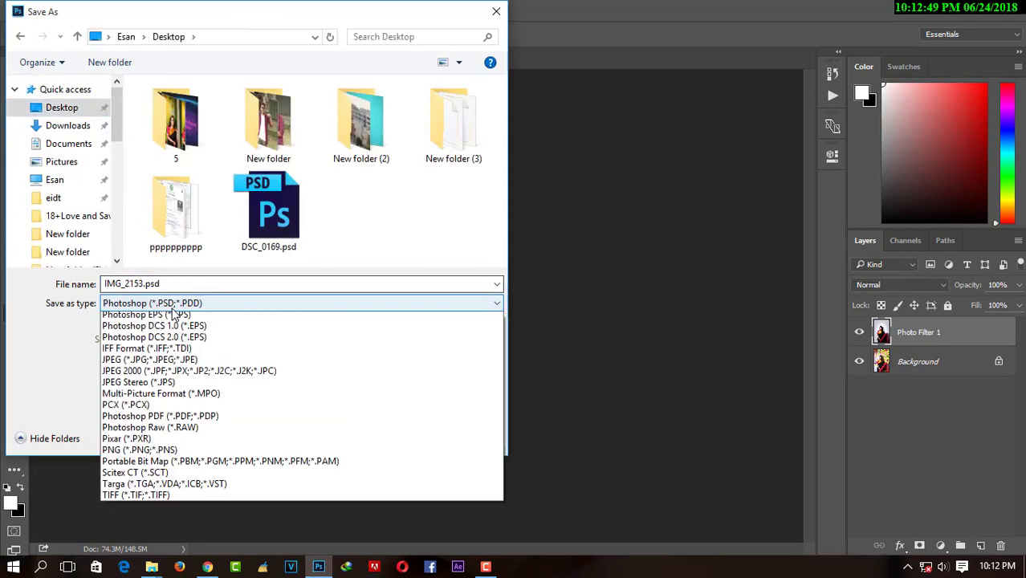
click(197, 420)
Step: Save it as IMG_2153.jpg with JPEG quality 12 (Maximum)
double_click(122, 284)
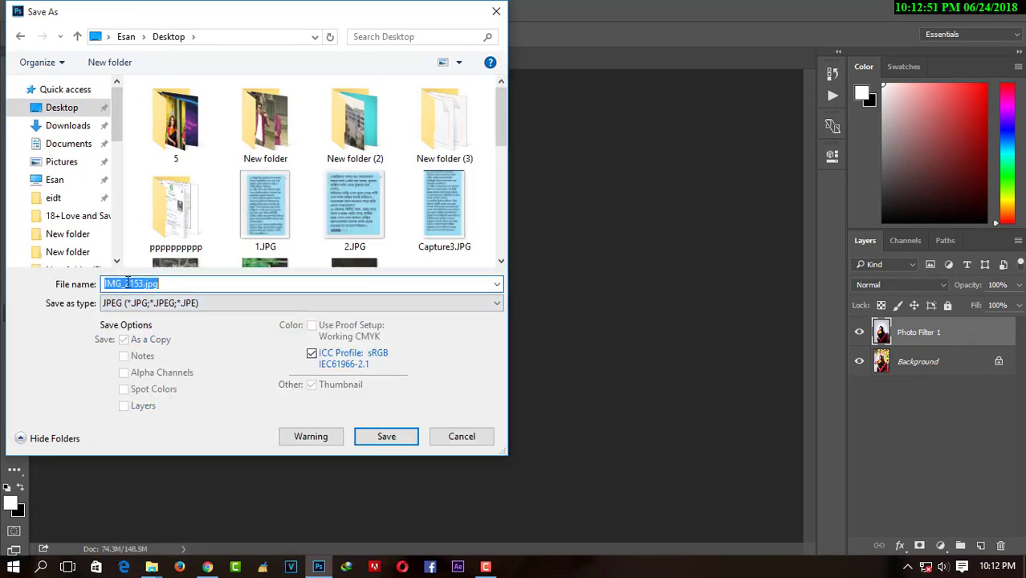
click(124, 284)
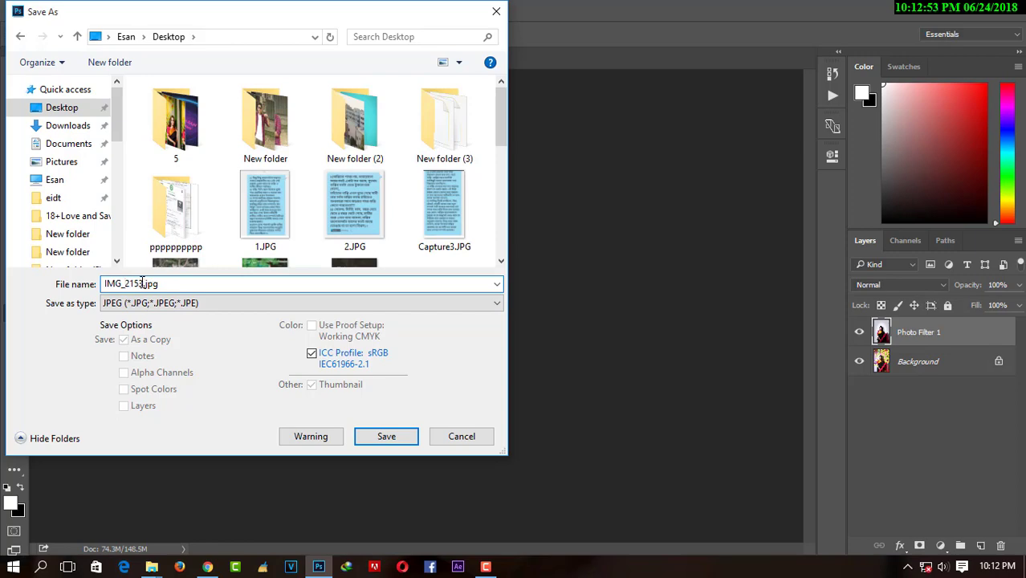
text(5)
click(382, 434)
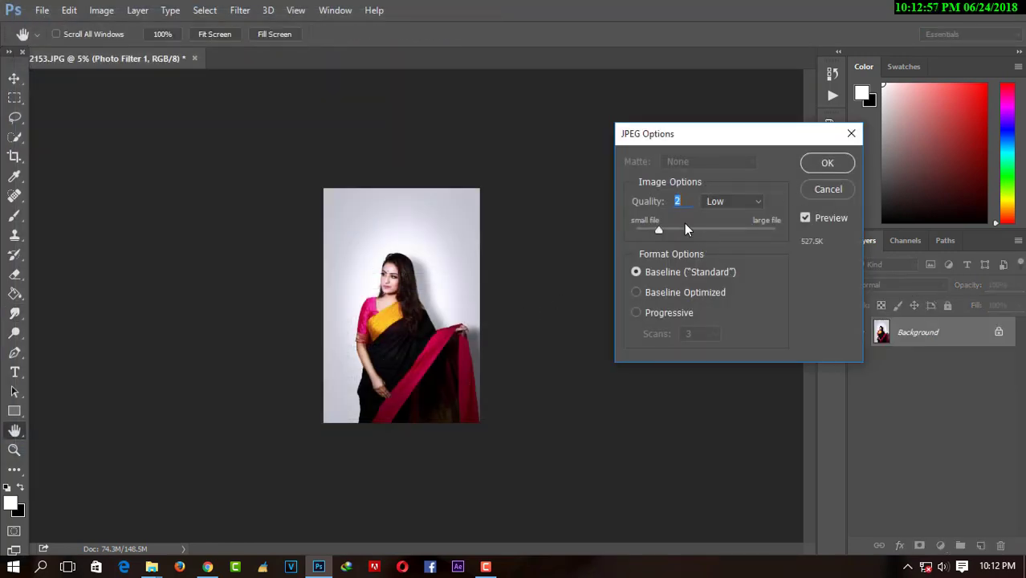
drag(735, 232, 778, 232)
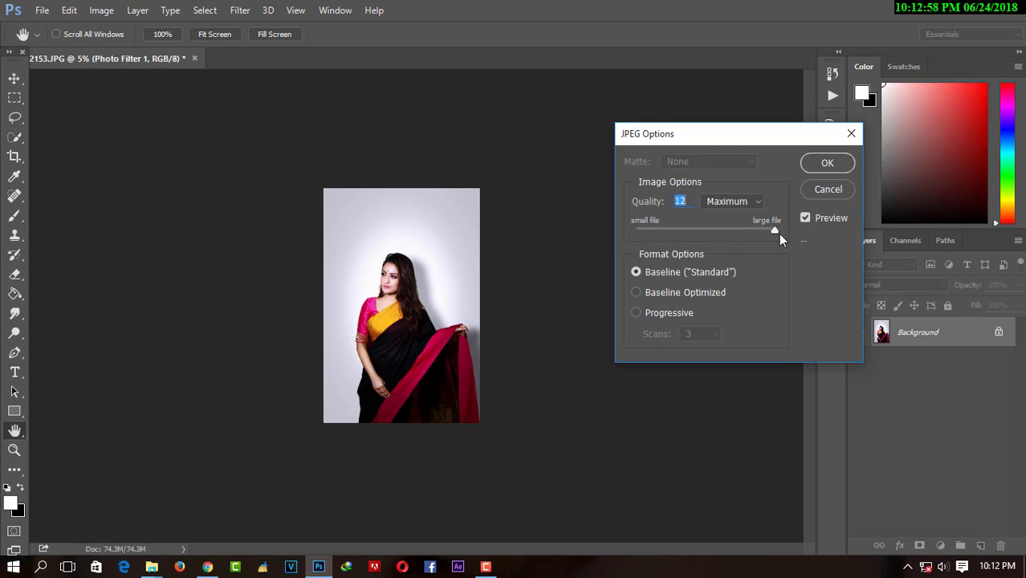
click(825, 166)
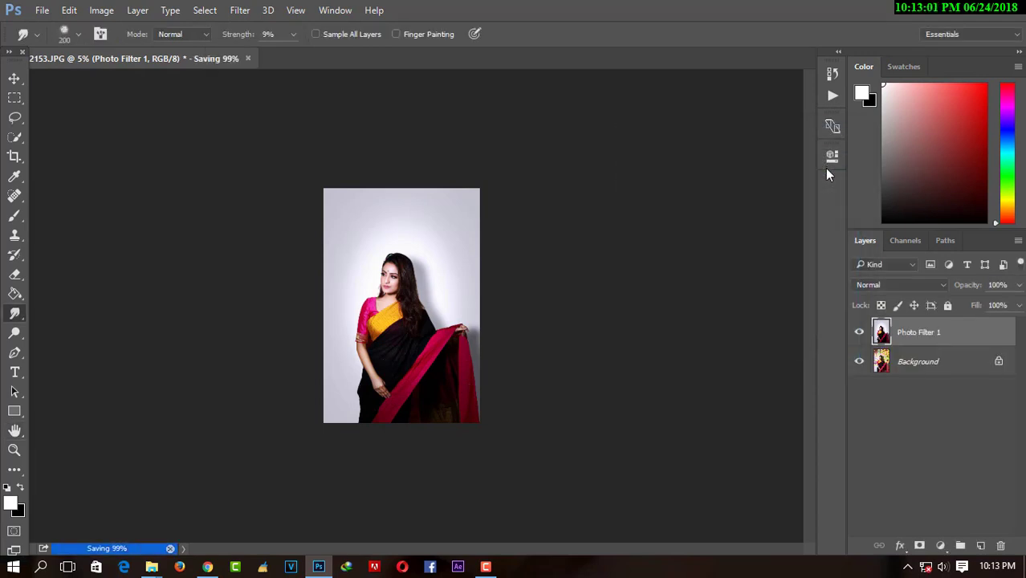